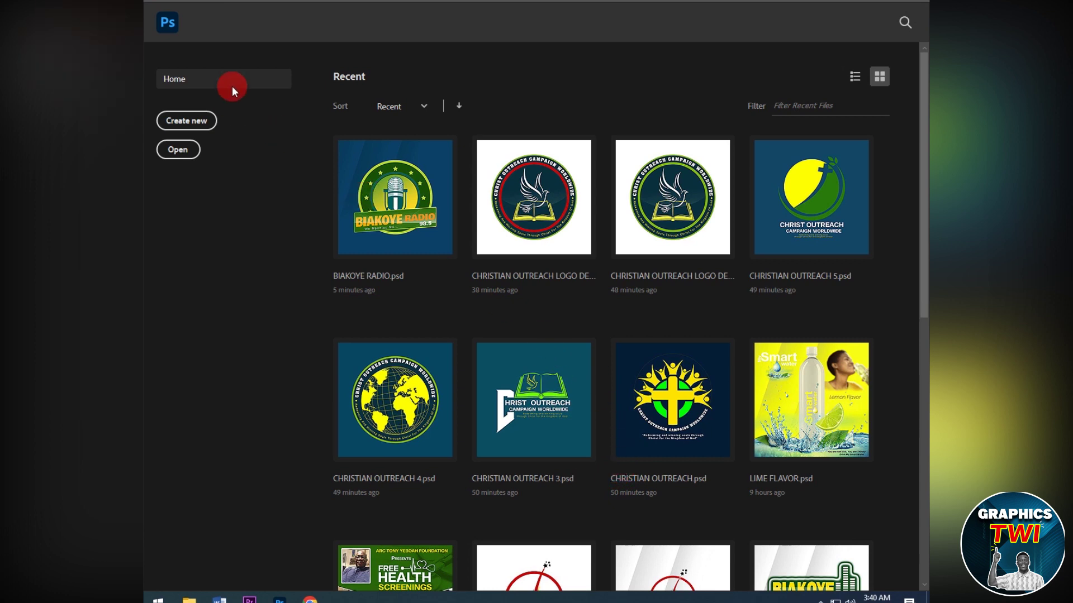
Create a new 3000 × 3000 px blank document at 300 ppi resolution.
left_click(174, 7)
left_click(179, 9)
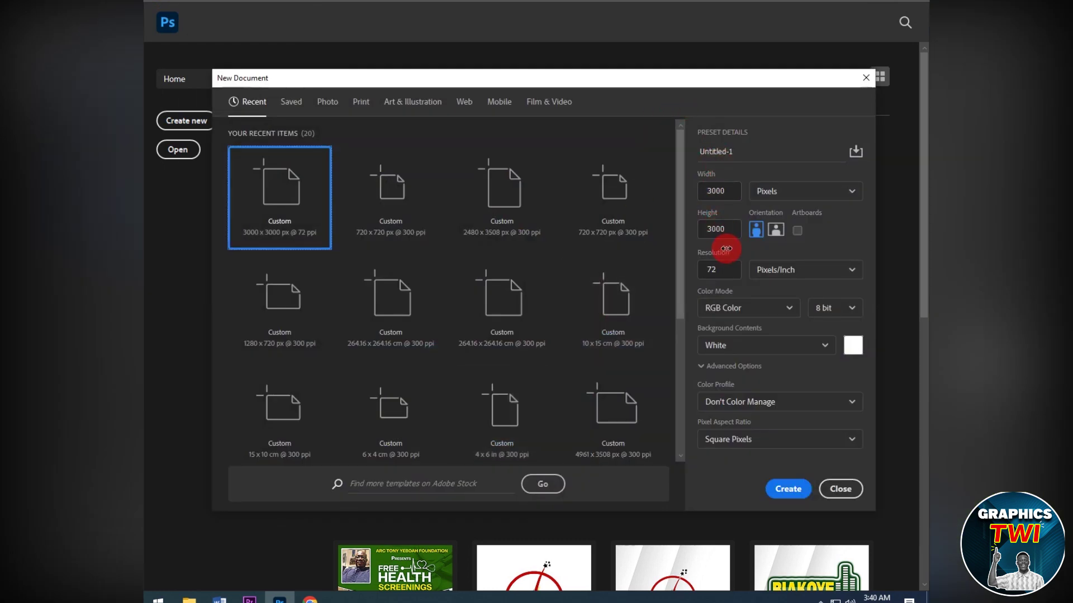
double_click(718, 270)
type("300")
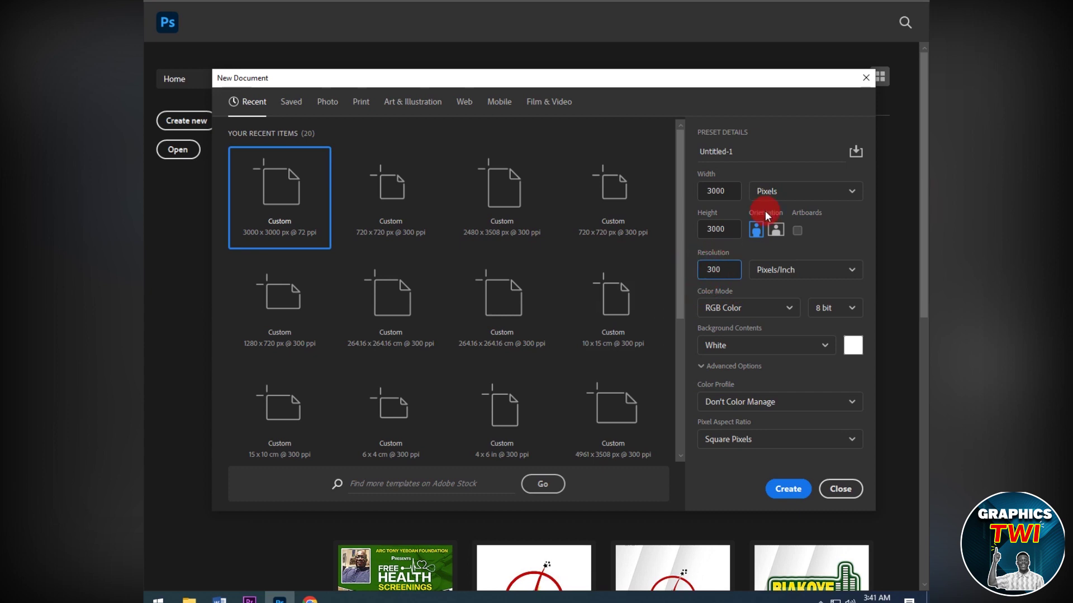
left_click(785, 490)
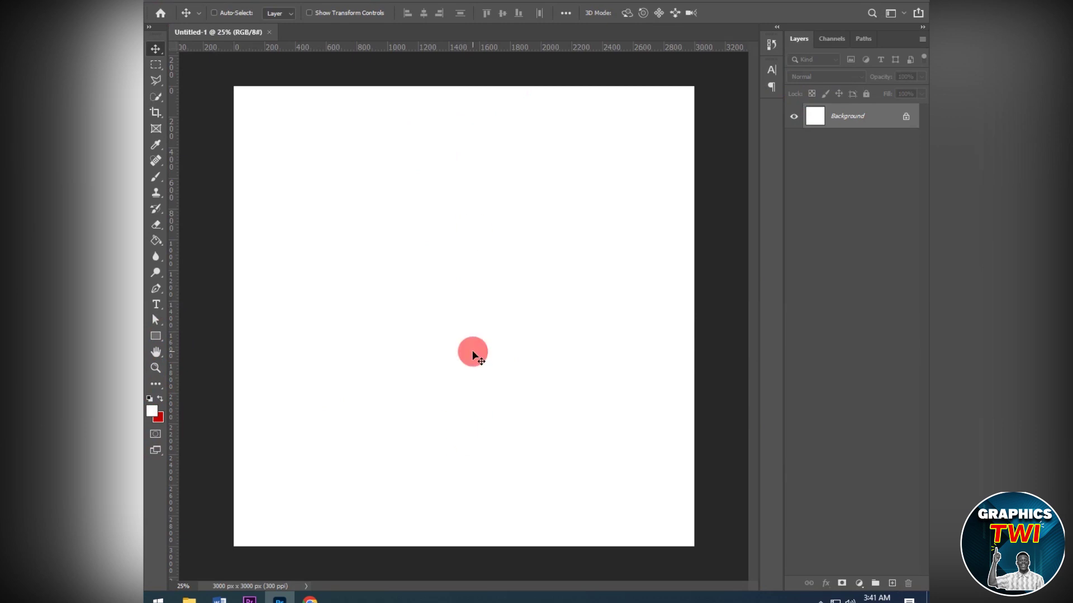
Add a vertical guide at 50% of the canvas.
left_click(355, 1)
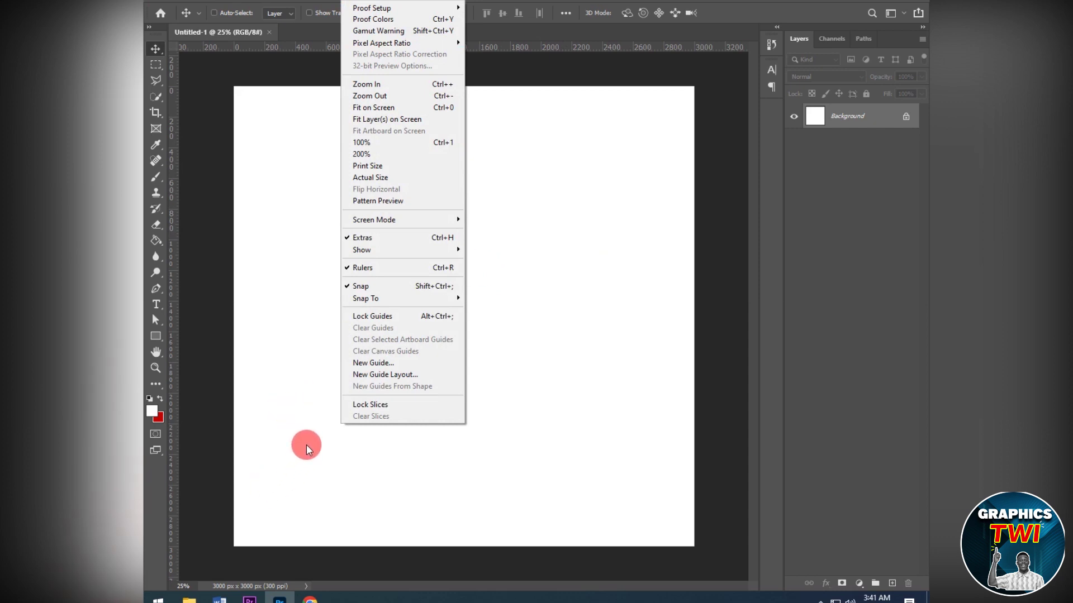
left_click(403, 364)
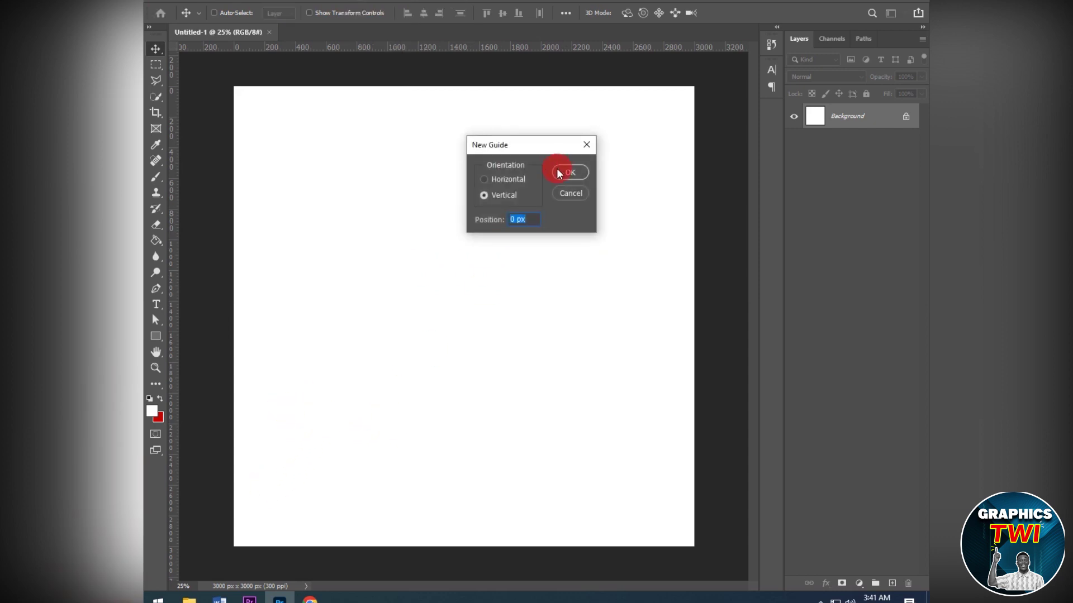
left_click(526, 222)
type("50")
type("%")
left_click(564, 174)
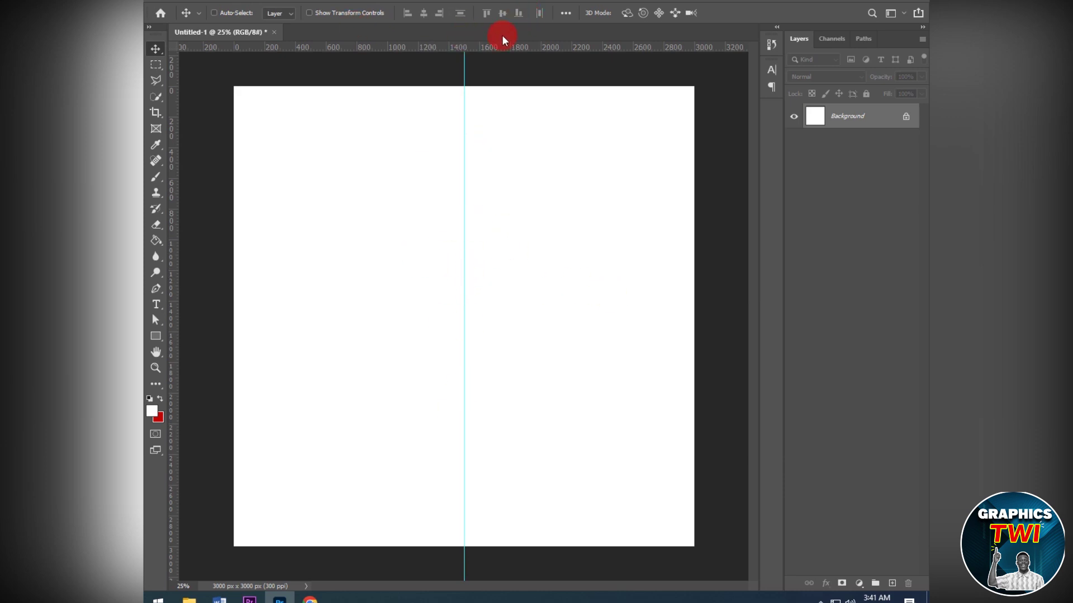
Add a horizontal guide at 50% of the canvas.
left_click(347, 1)
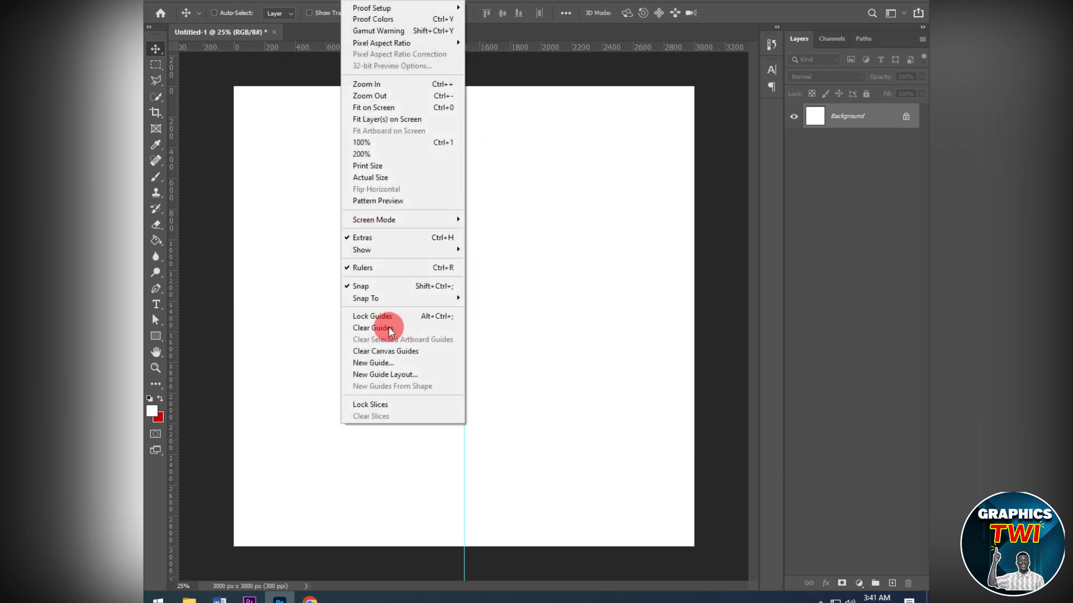
left_click(390, 364)
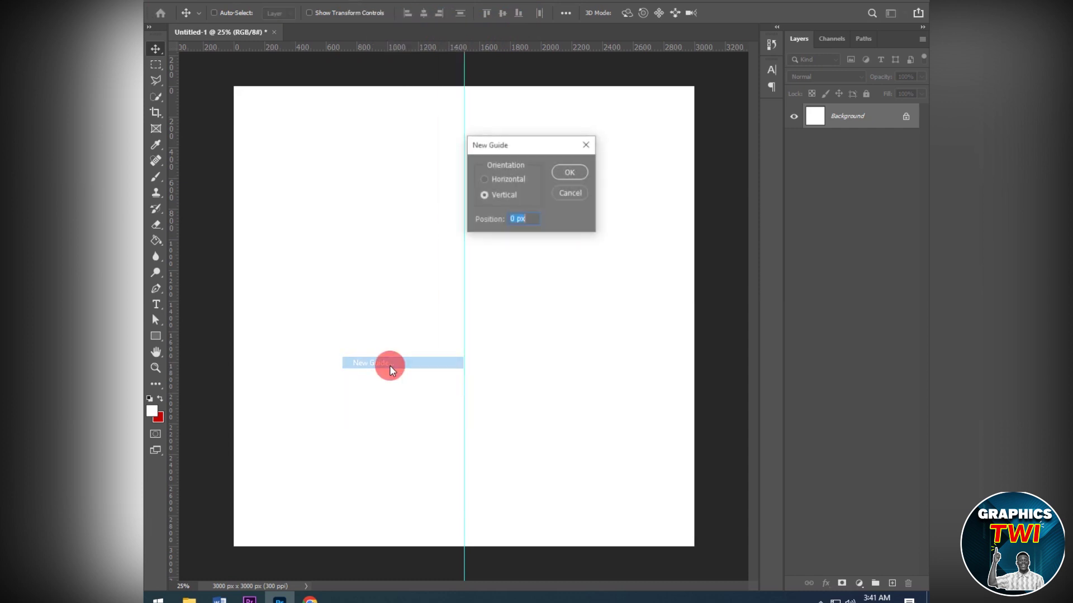
left_click(511, 180)
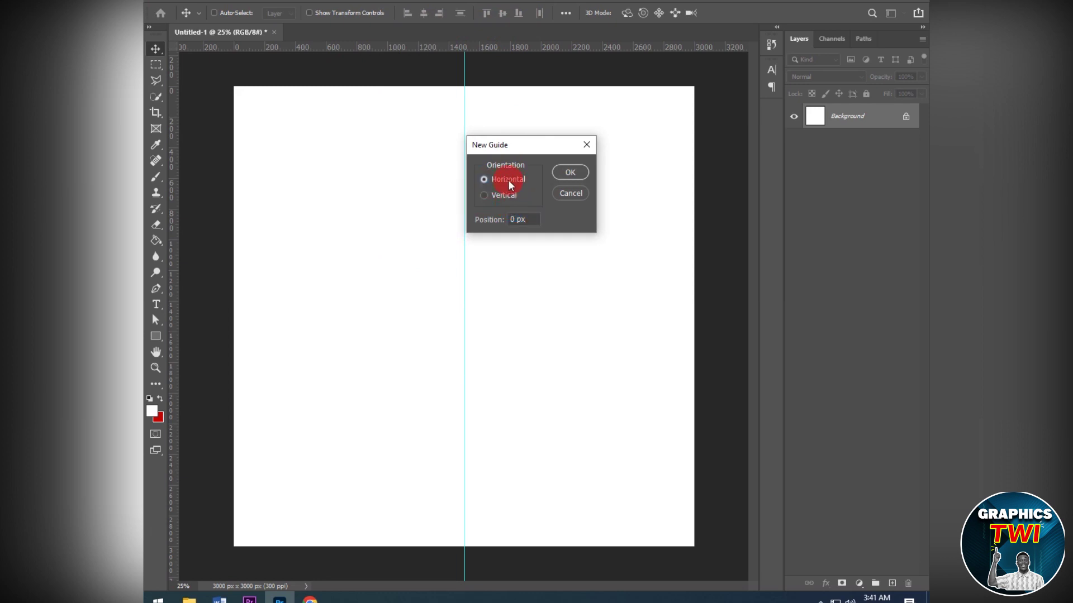
left_click_drag(539, 221, 489, 223)
type("50")
type("%")
left_click(588, 174)
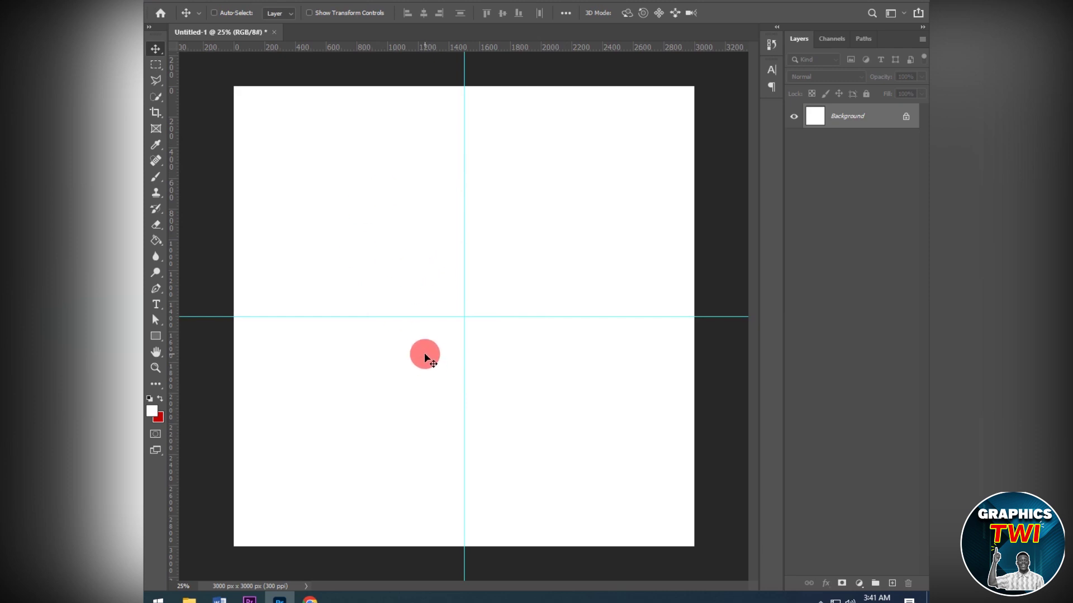
Set the foreground colour to a fully saturated bright yellow.
left_click(154, 411)
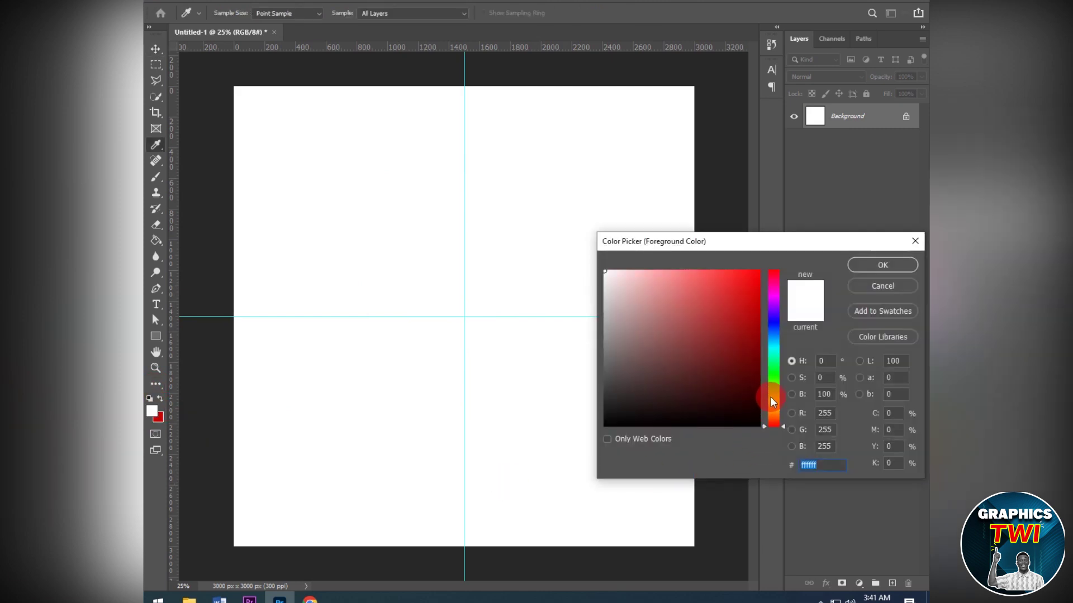
left_click(775, 400)
left_click_drag(775, 400, 777, 396)
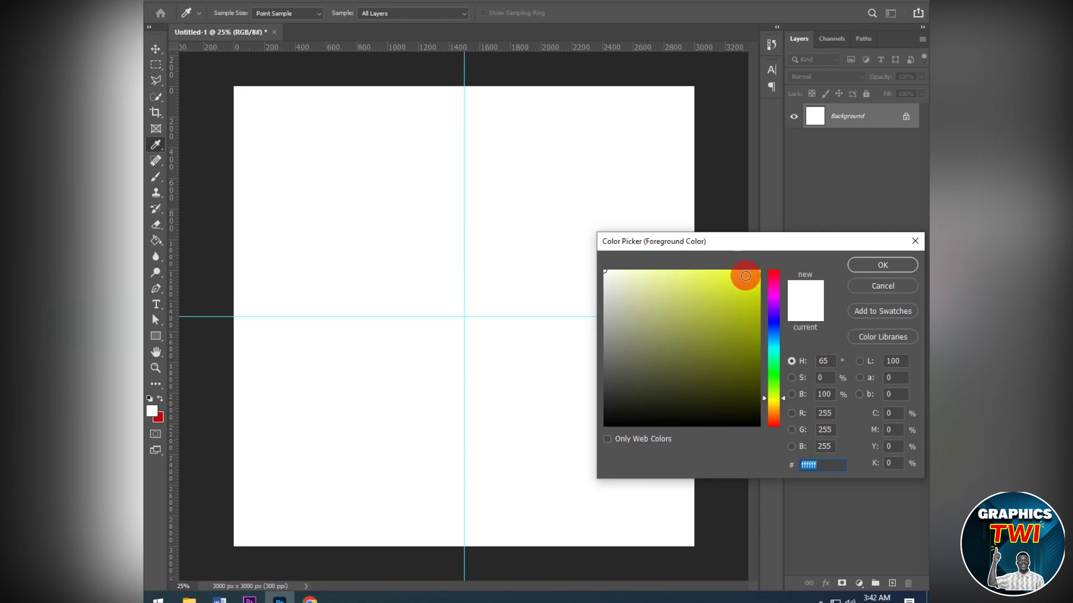
left_click_drag(745, 276, 812, 262)
left_click(882, 266)
key("v")
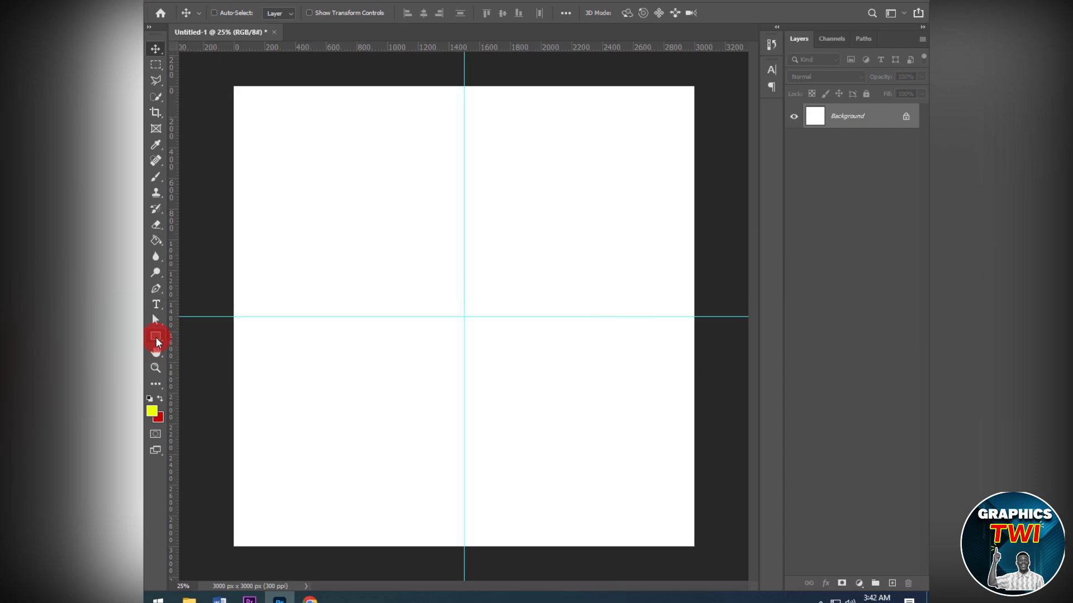
Draw a 2056 px circle outward from the guide crossing with the Ellipse Tool.
left_click_drag(156, 337, 193, 360)
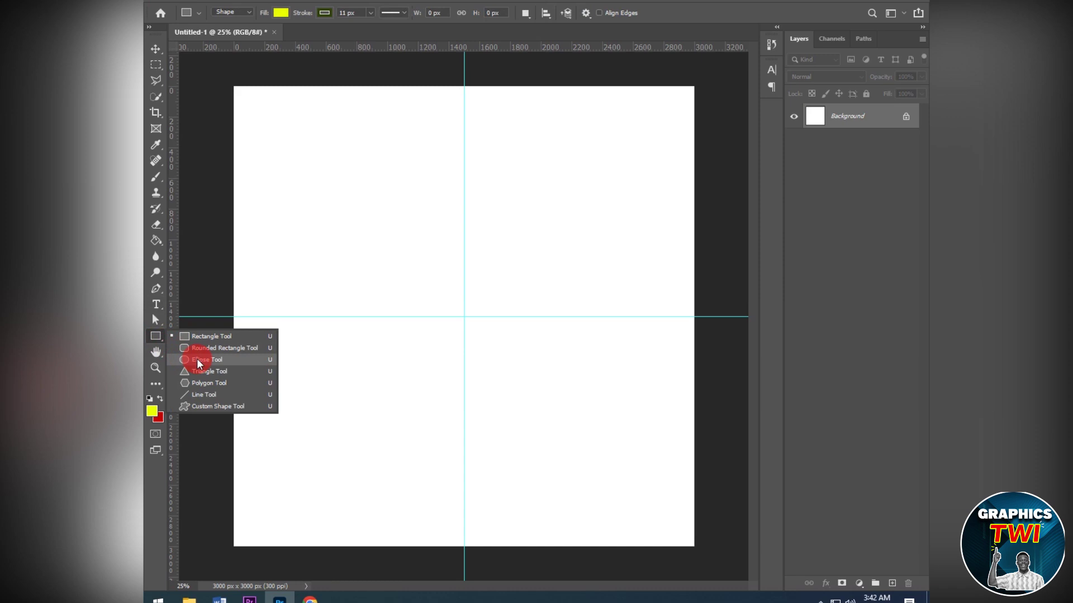
left_click(197, 362)
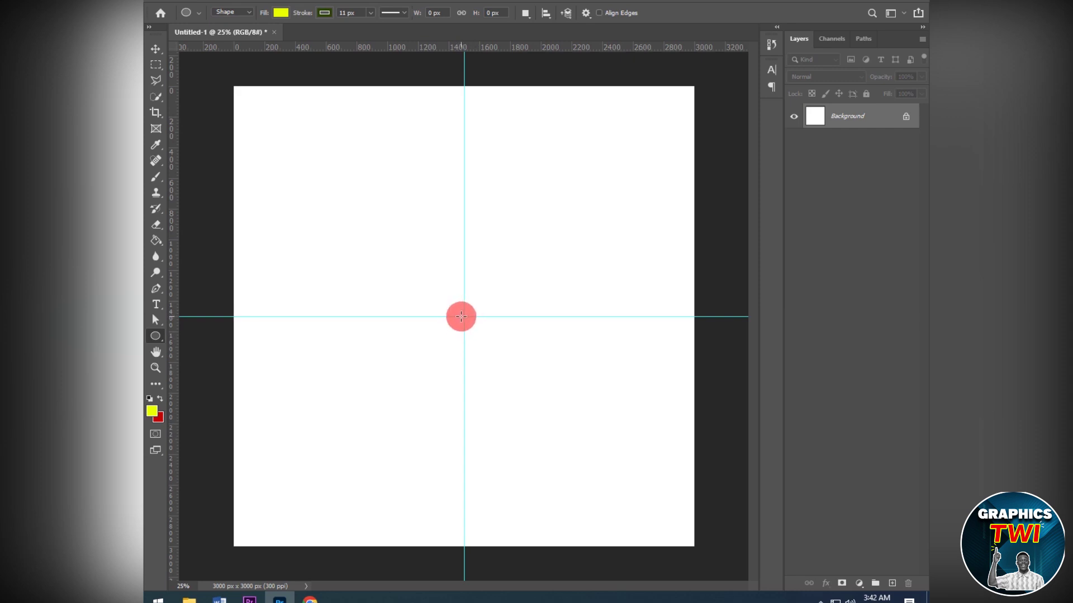
left_click_drag(464, 316, 583, 463)
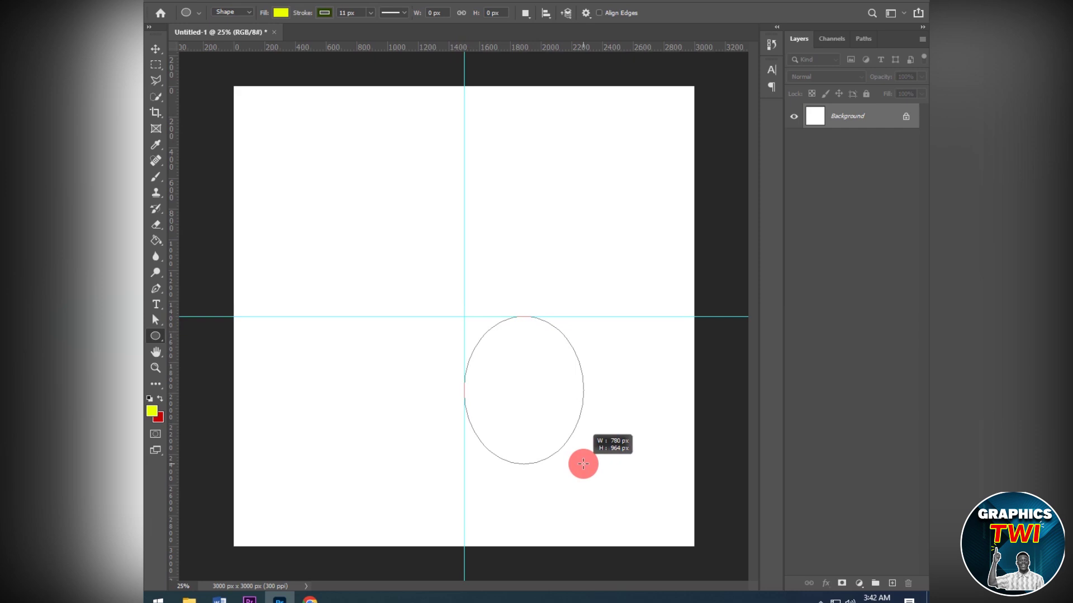
left_click_drag(583, 464, 600, 467)
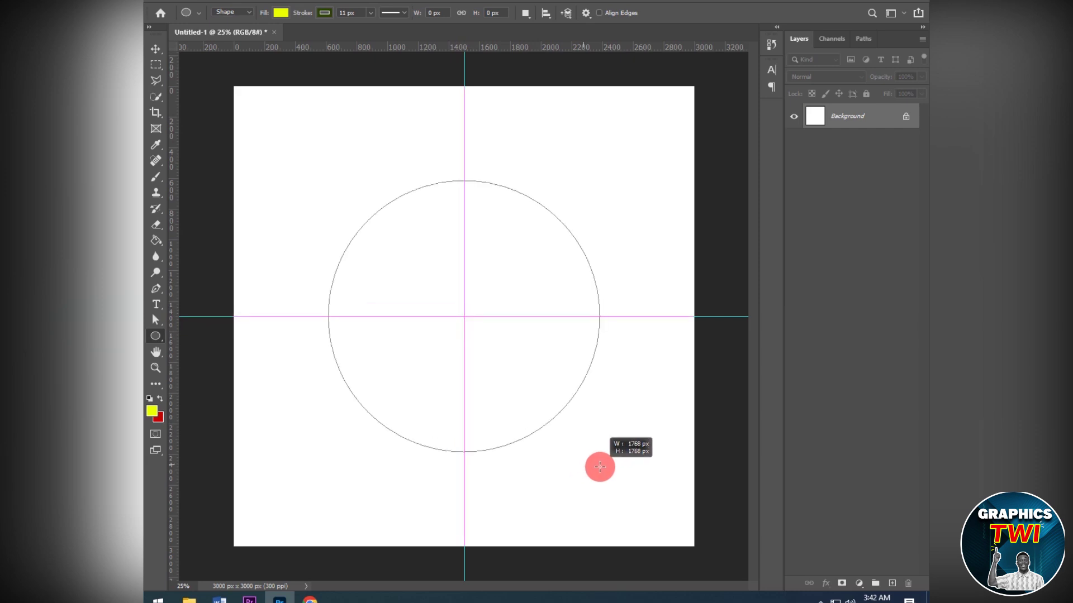
left_click_drag(599, 466, 622, 498)
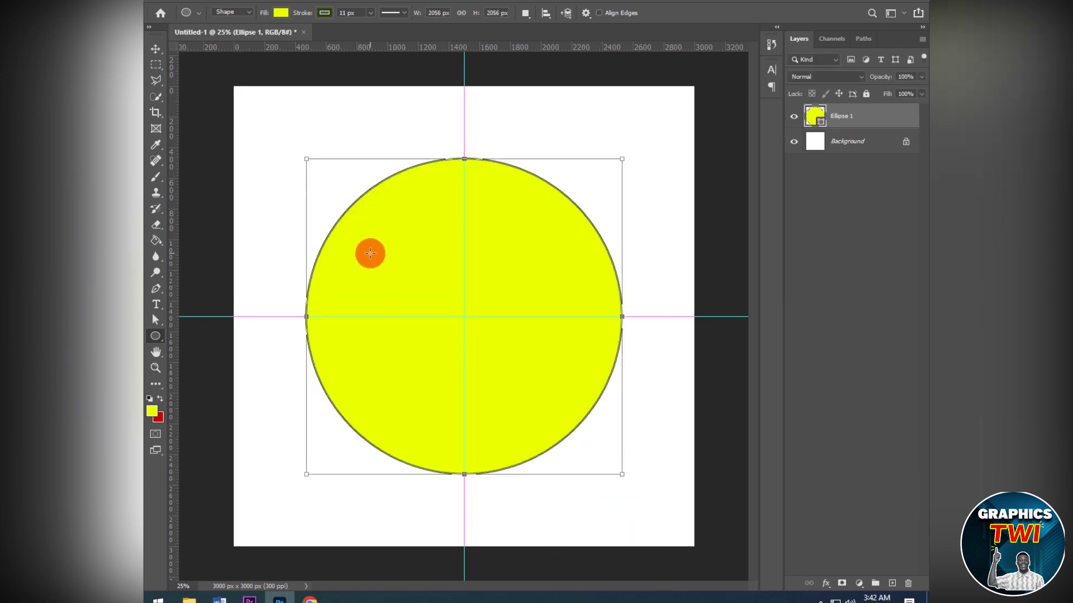
Give the circle a yellow stroke and no fill.
left_click(320, 16)
left_click(253, 37)
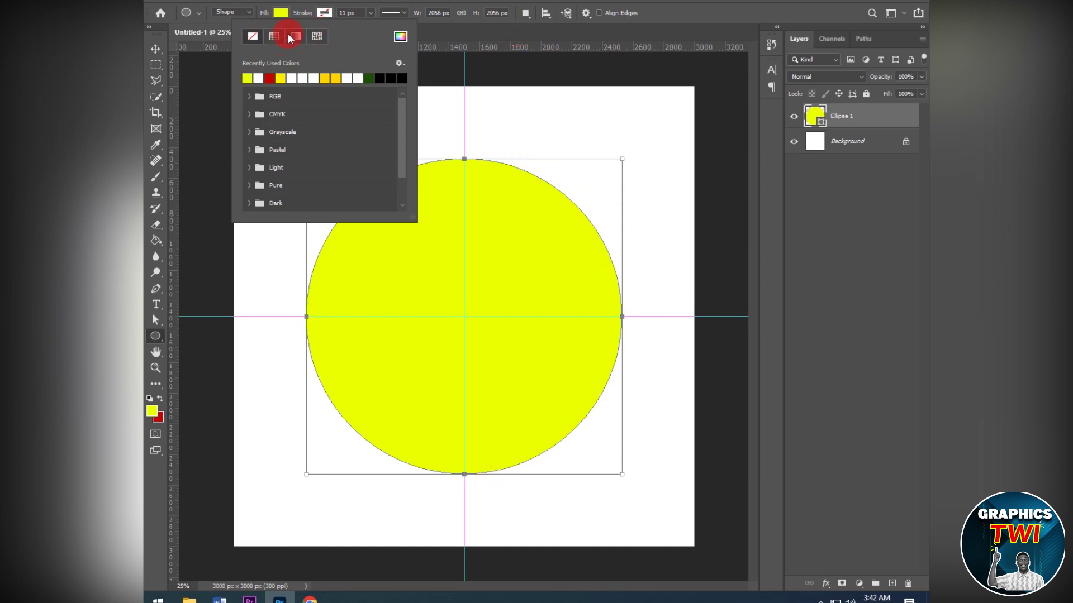
left_click(326, 14)
left_click(252, 78)
left_click(276, 13)
left_click(211, 36)
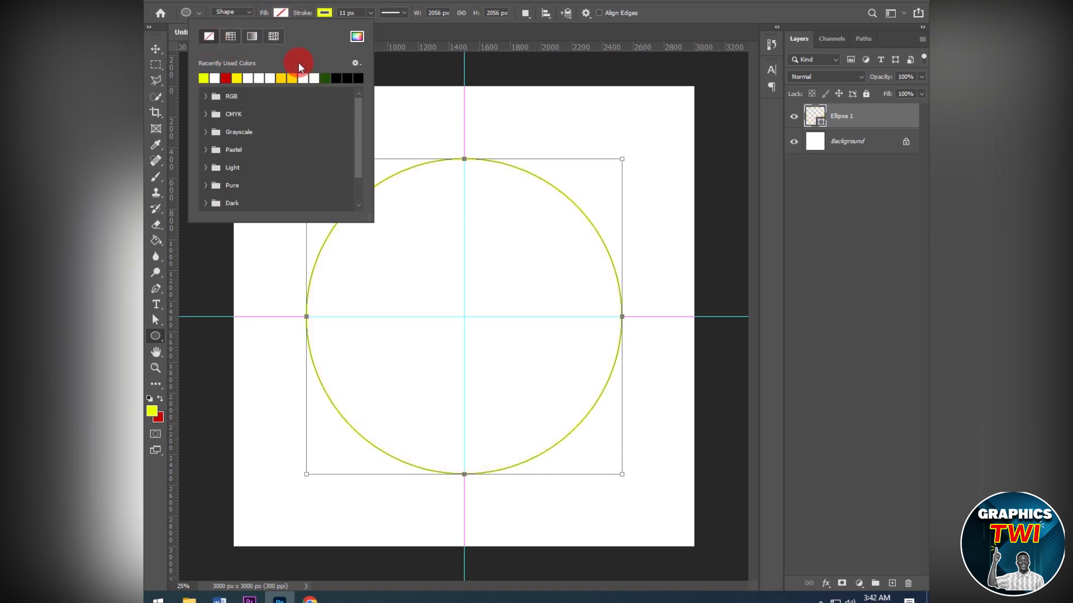
Thicken the ring's stroke width up to 65 px.
left_click(345, 16)
type("34")
key("Return")
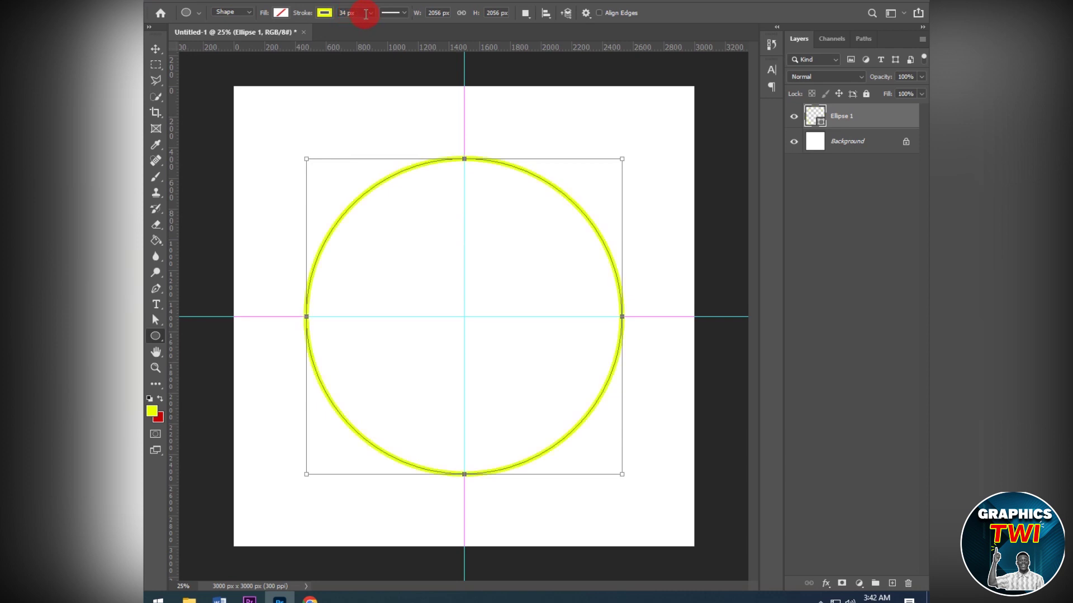
left_click(351, 12)
type("46")
key("Return")
scroll(352, 13, "up", 6)
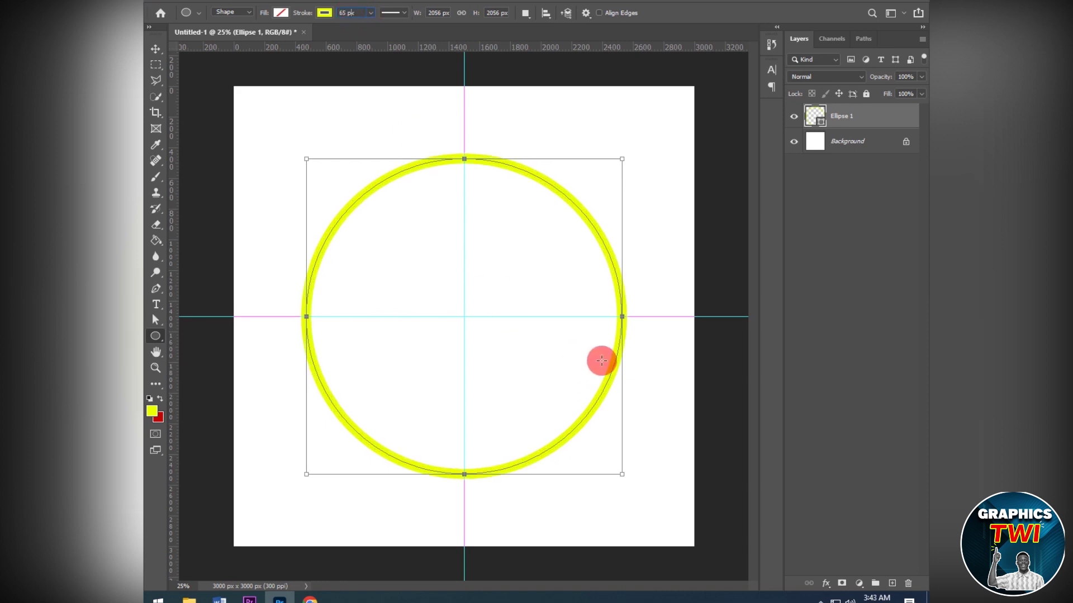
left_click(156, 51)
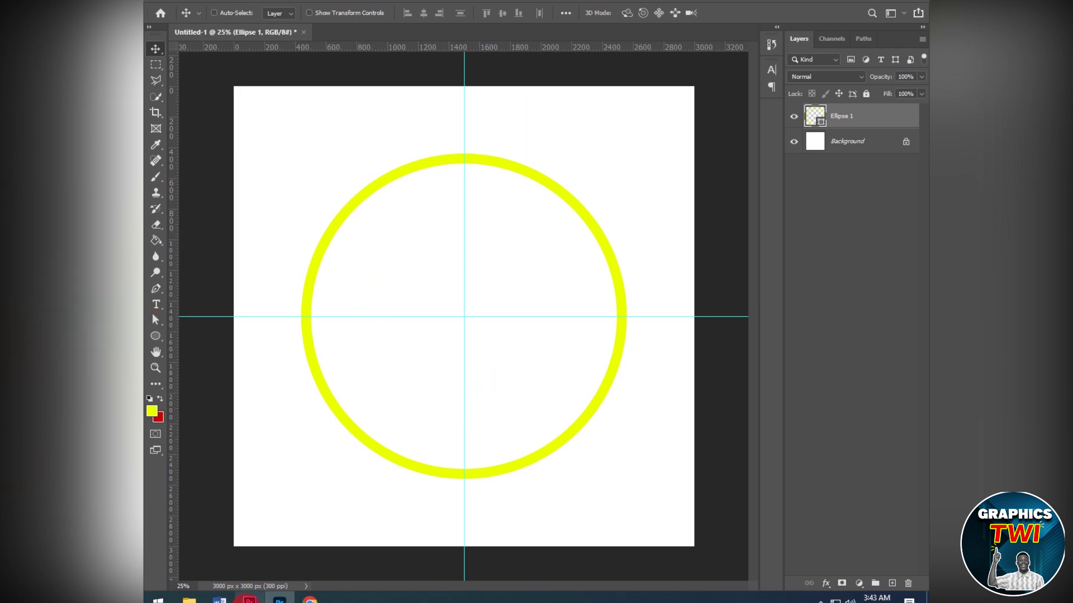
Set the foreground colour to dark green.
left_click(151, 411)
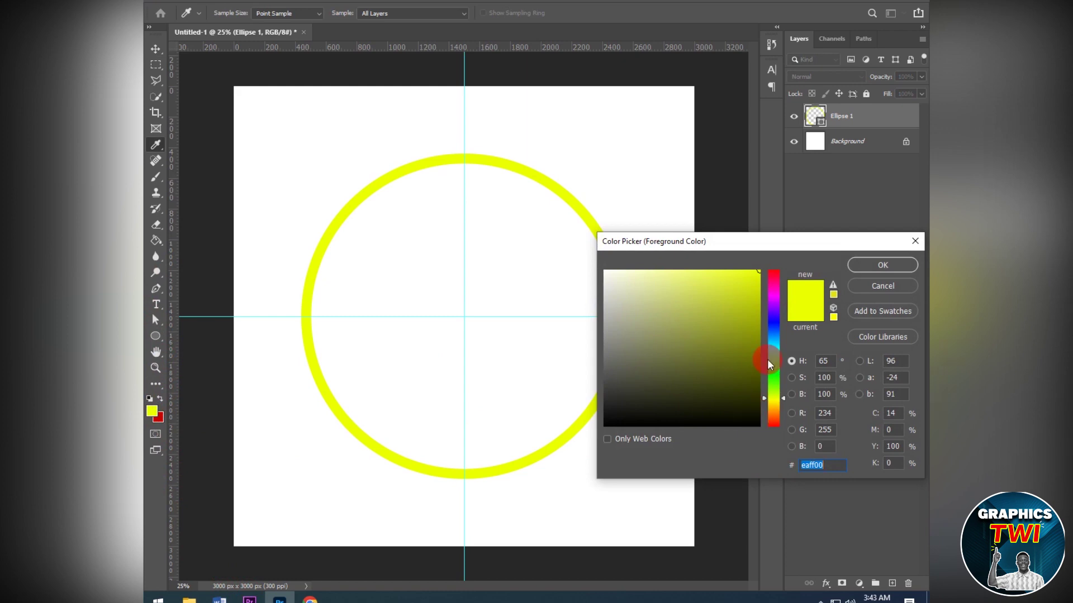
left_click(774, 383)
left_click(743, 361)
left_click_drag(743, 361, 744, 362)
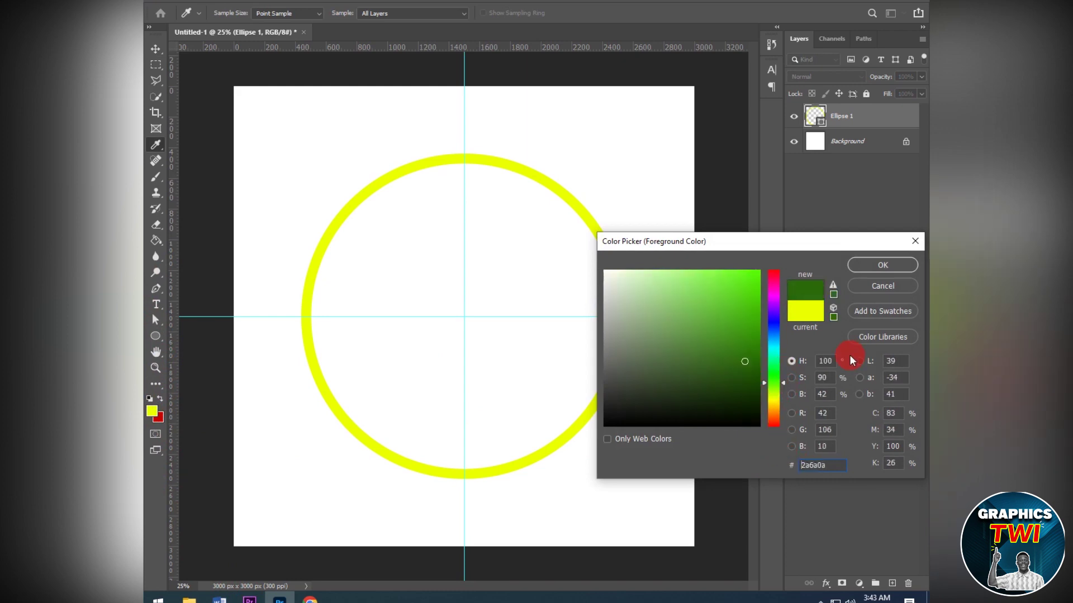
left_click(883, 267)
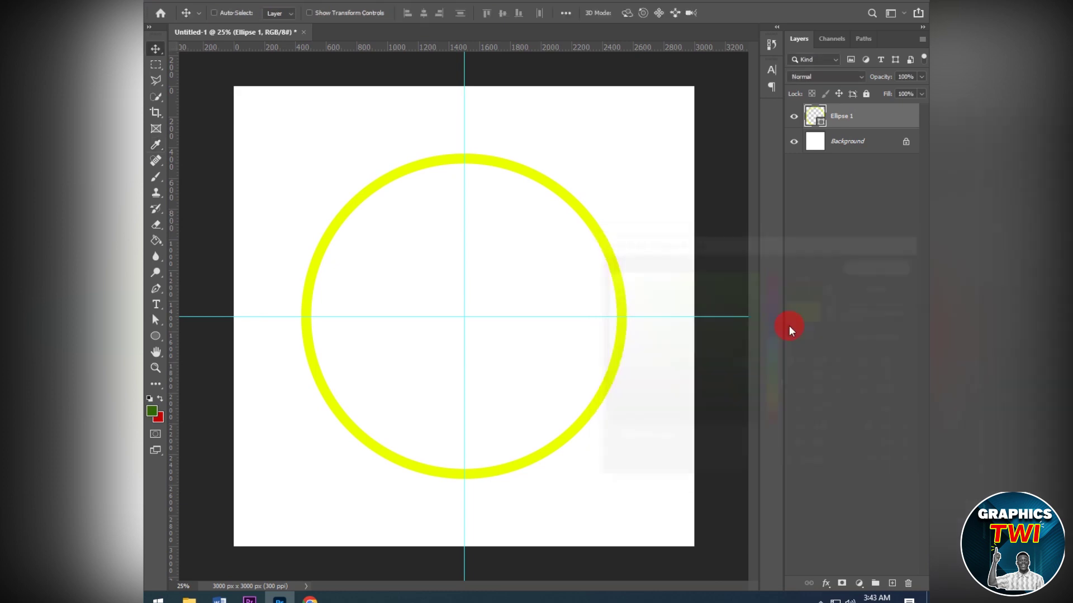
Draw a second 2080 px centred circle filled dark green with no outline.
left_click(156, 336)
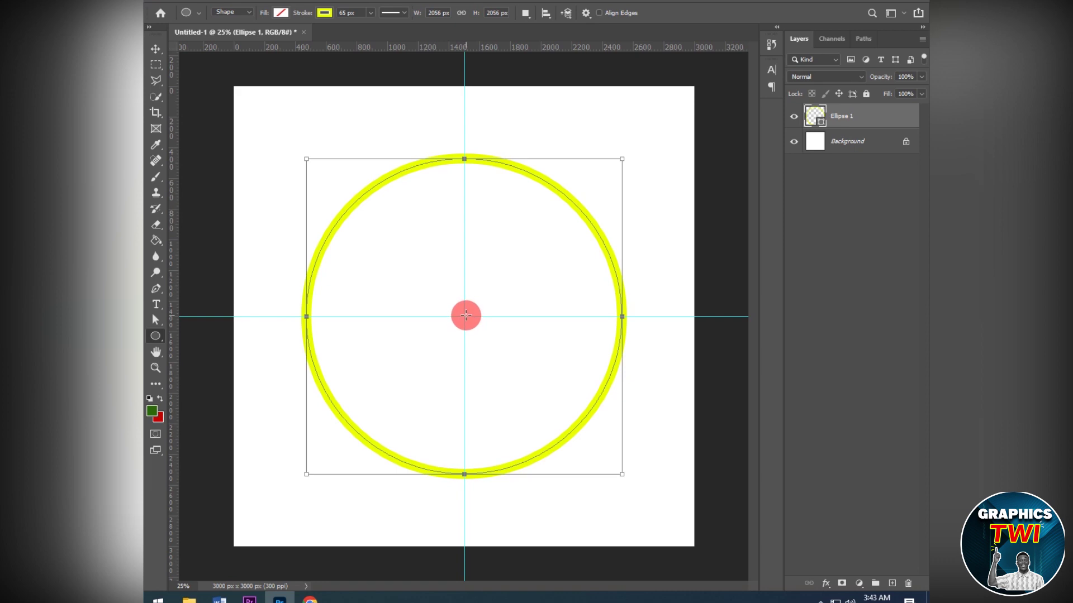
mouse_move(463, 315)
left_mouse_down()
mouse_move(570, 439)
mouse_move(625, 476)
left_mouse_up()
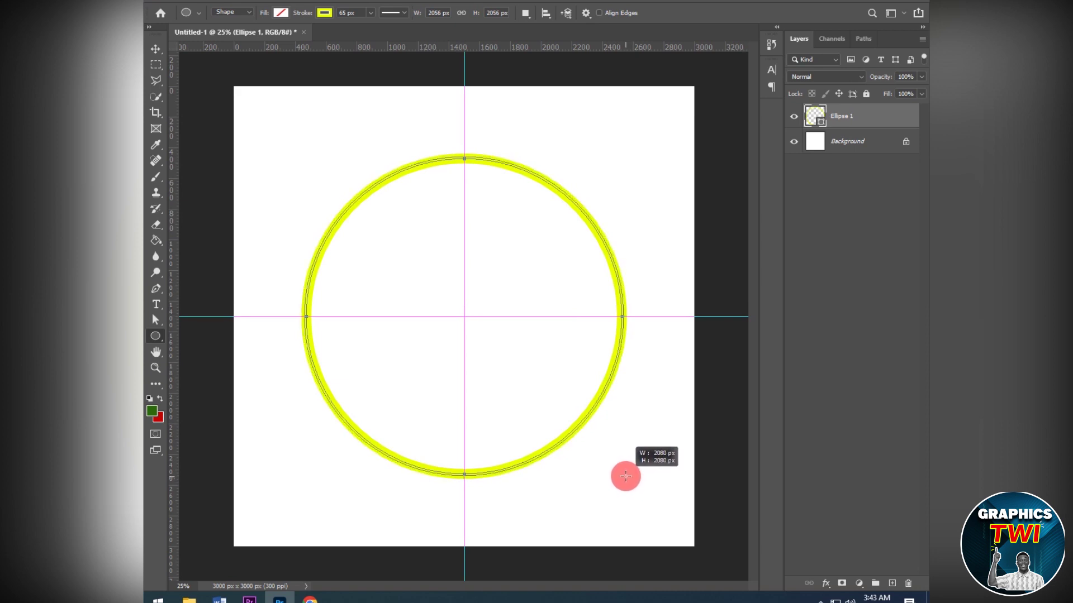
left_click_drag(625, 476, 625, 476)
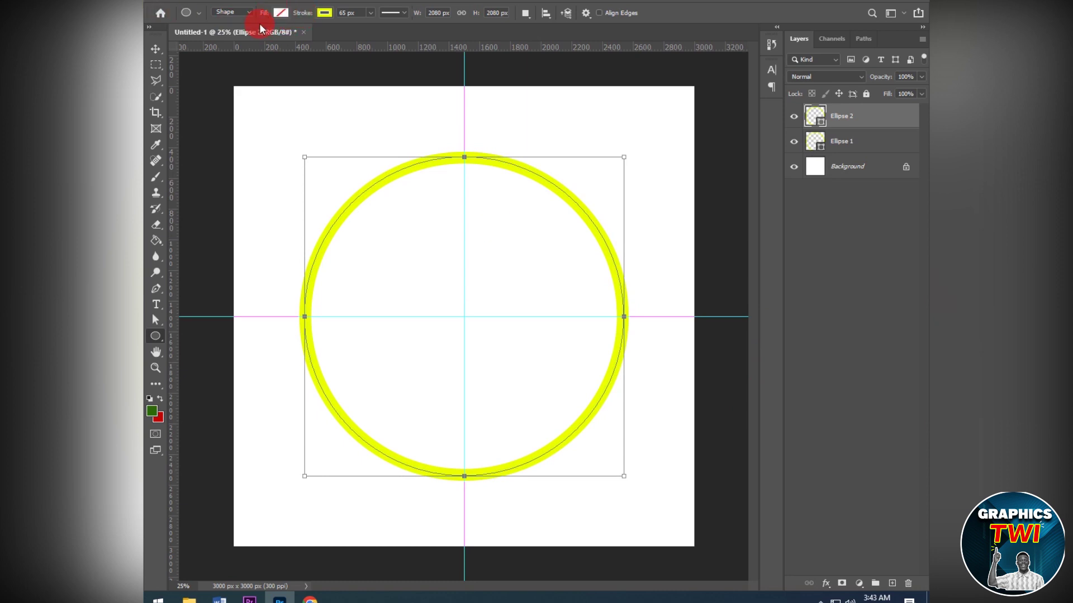
left_click(280, 13)
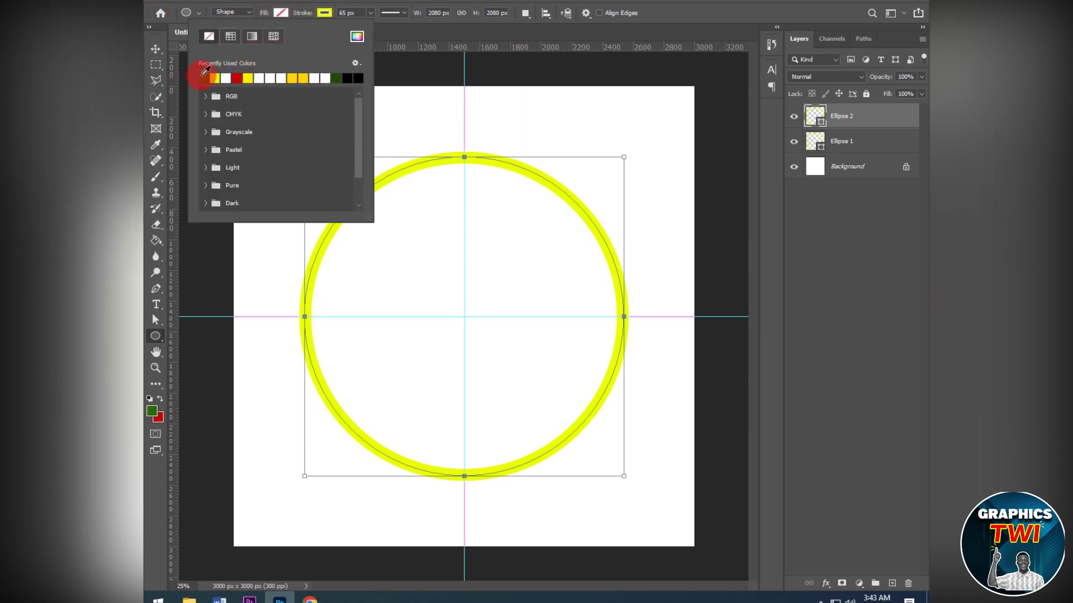
left_click(204, 77)
left_click(324, 12)
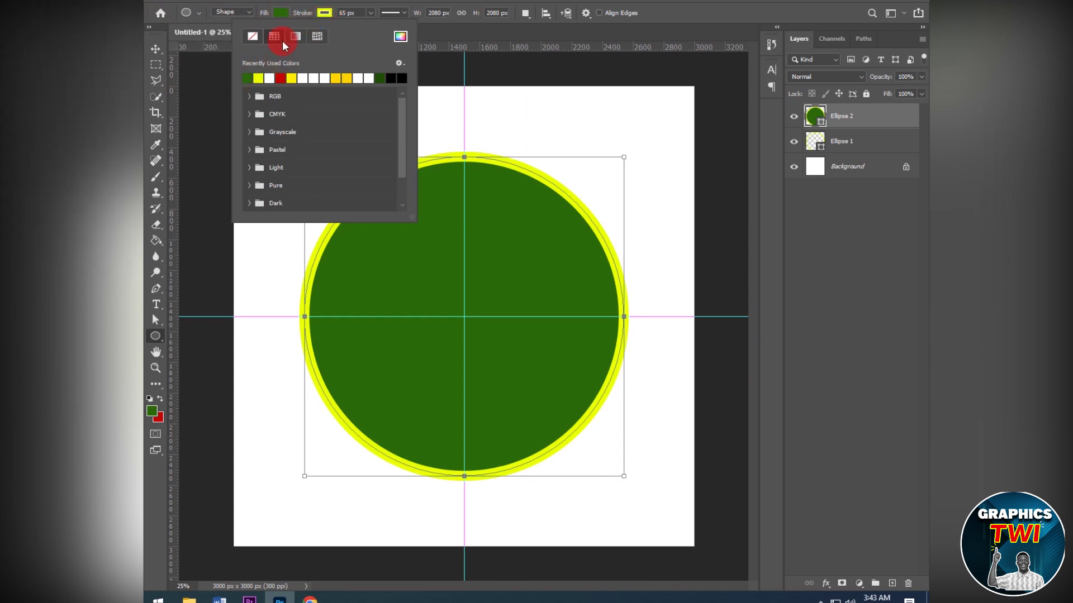
left_click(249, 35)
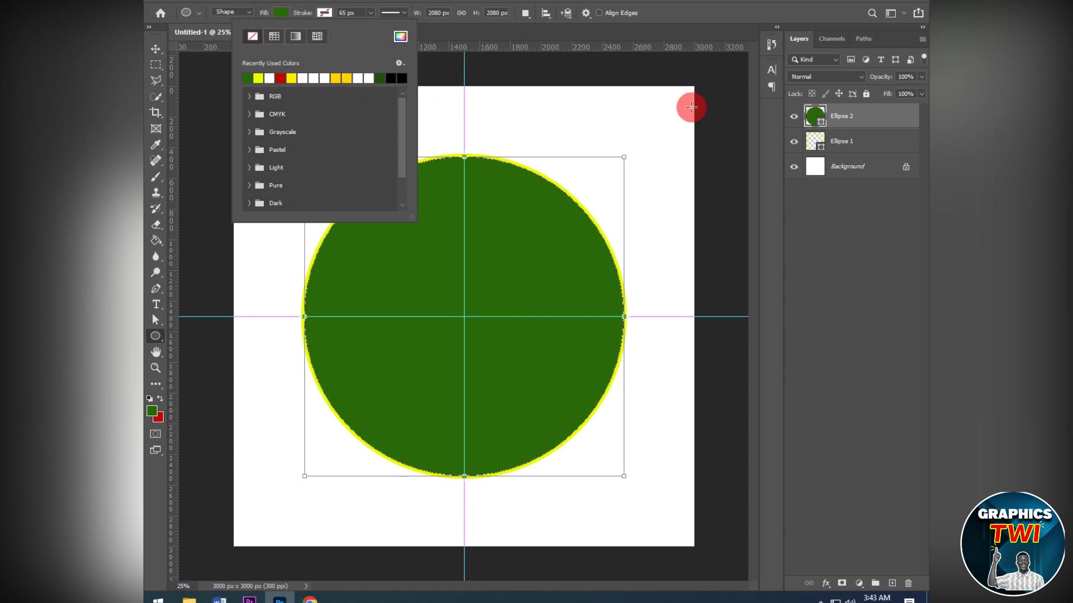
Move the Ellipse 2 layer below Ellipse 1 in the Layers panel.
left_click(892, 112)
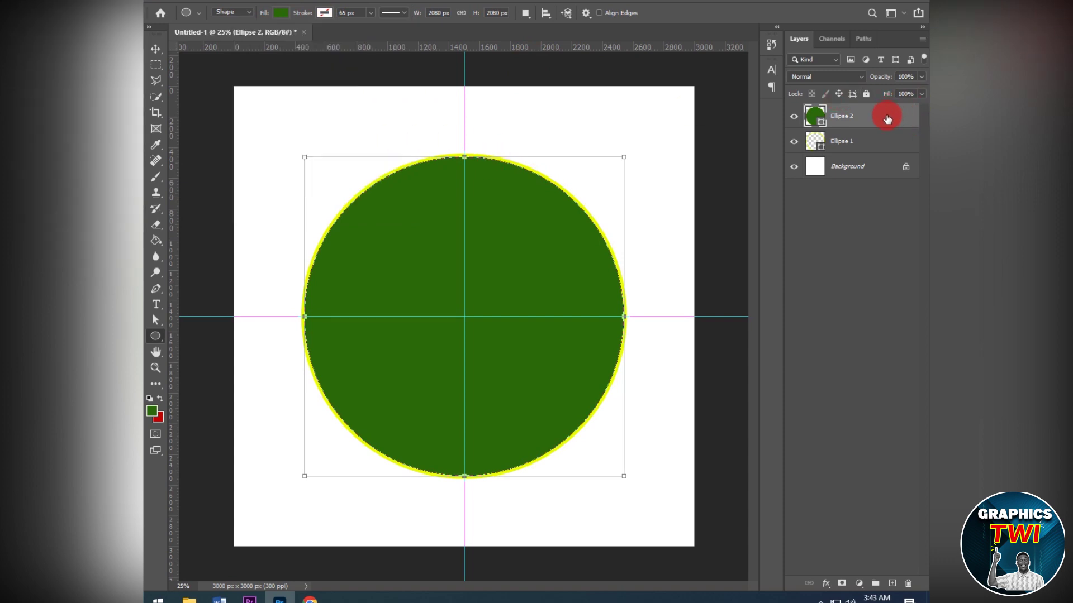
left_click_drag(887, 114, 891, 153)
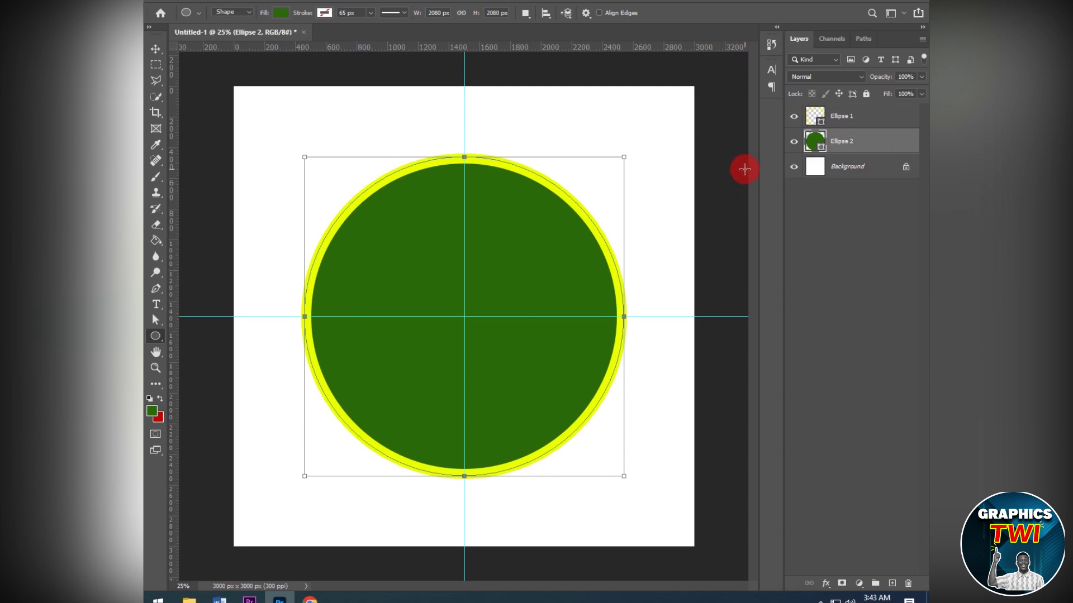
left_click(156, 49)
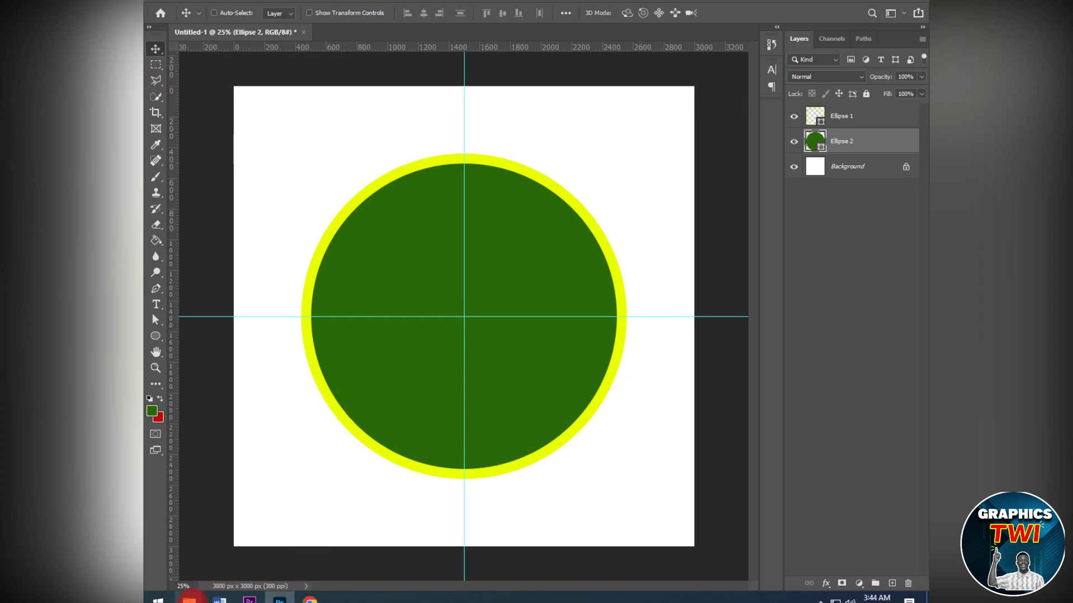
Drag the microphone emblem PNG from the radio folder into the document.
left_click(189, 599)
left_click(239, 557)
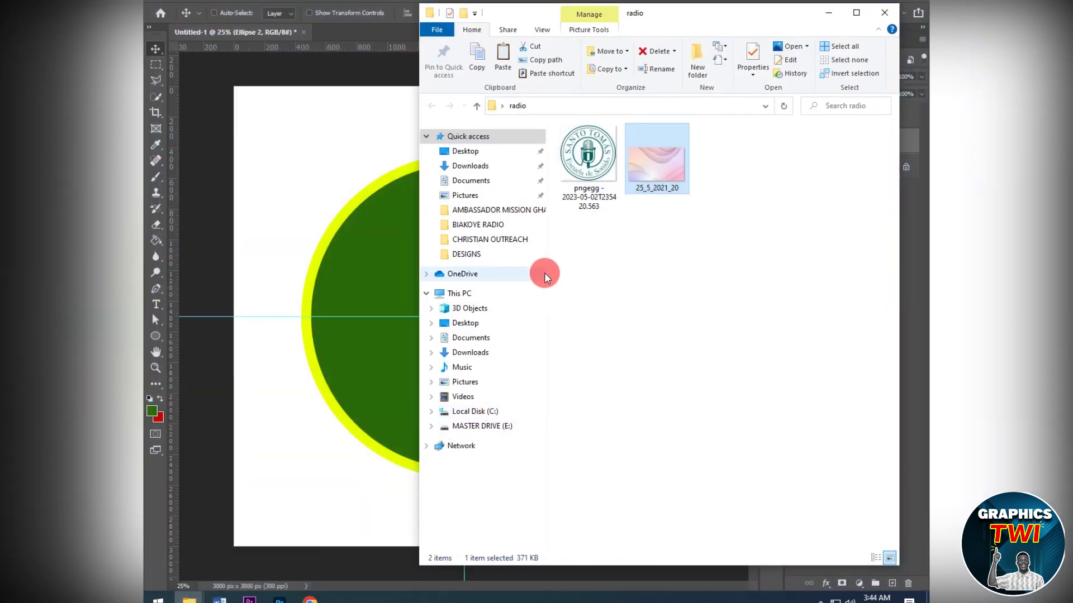
mouse_move(602, 158)
left_mouse_down()
mouse_move(487, 263)
mouse_move(363, 317)
left_mouse_up()
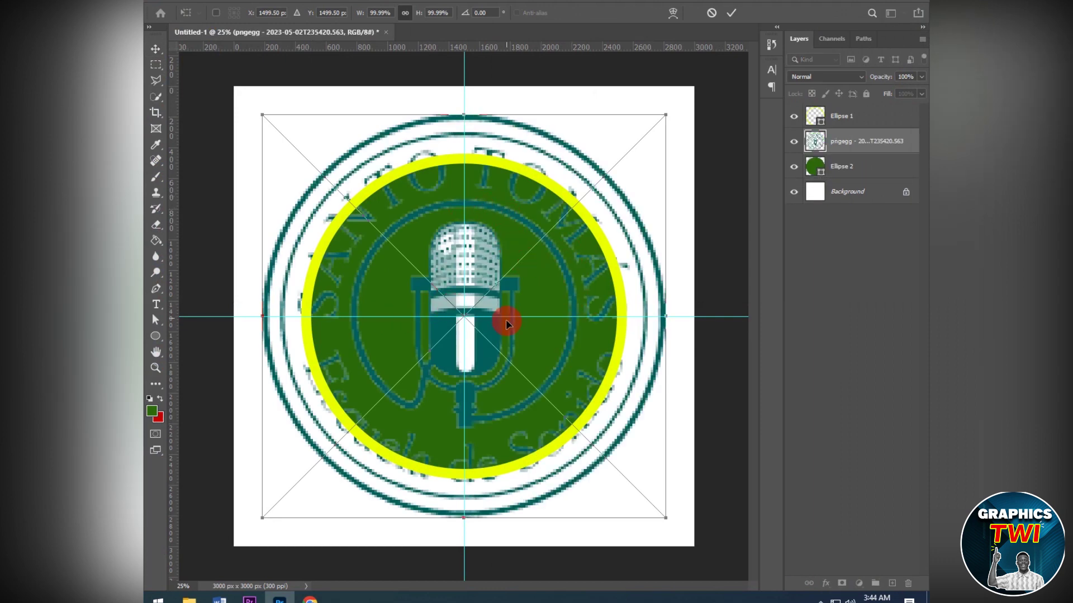
Place the emblem image above Ellipse 1 and rasterize its layer.
left_click(731, 14)
left_click_drag(875, 144, 874, 111)
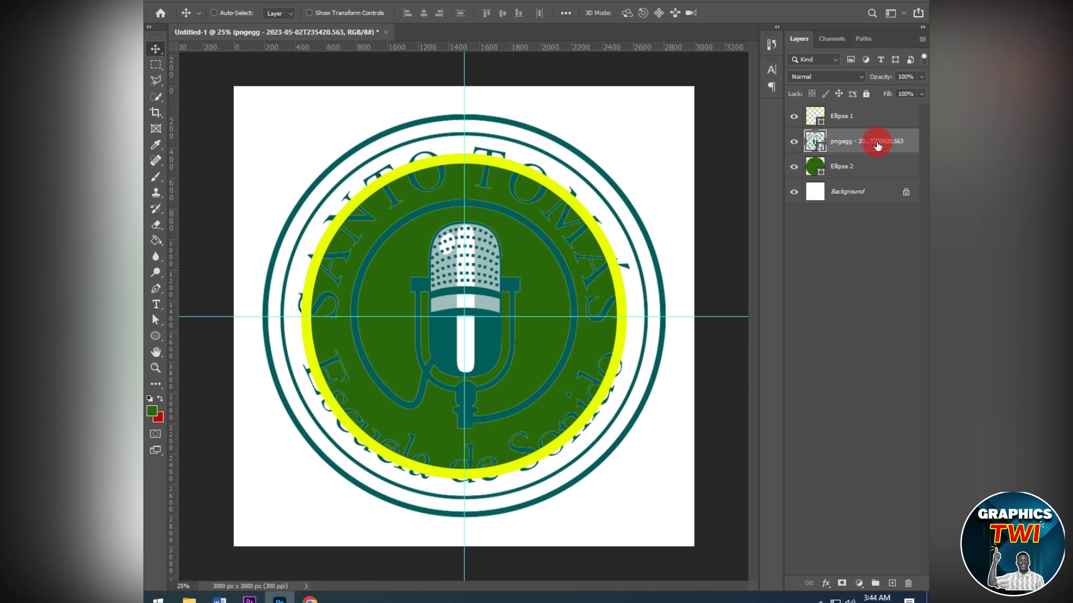
right_click(874, 112)
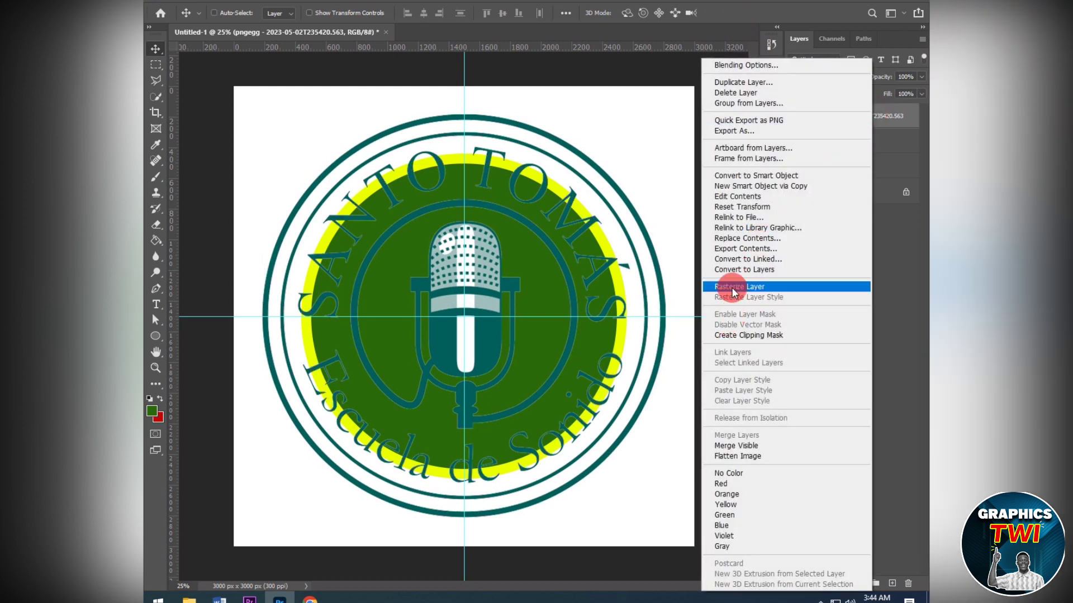
left_click(732, 287)
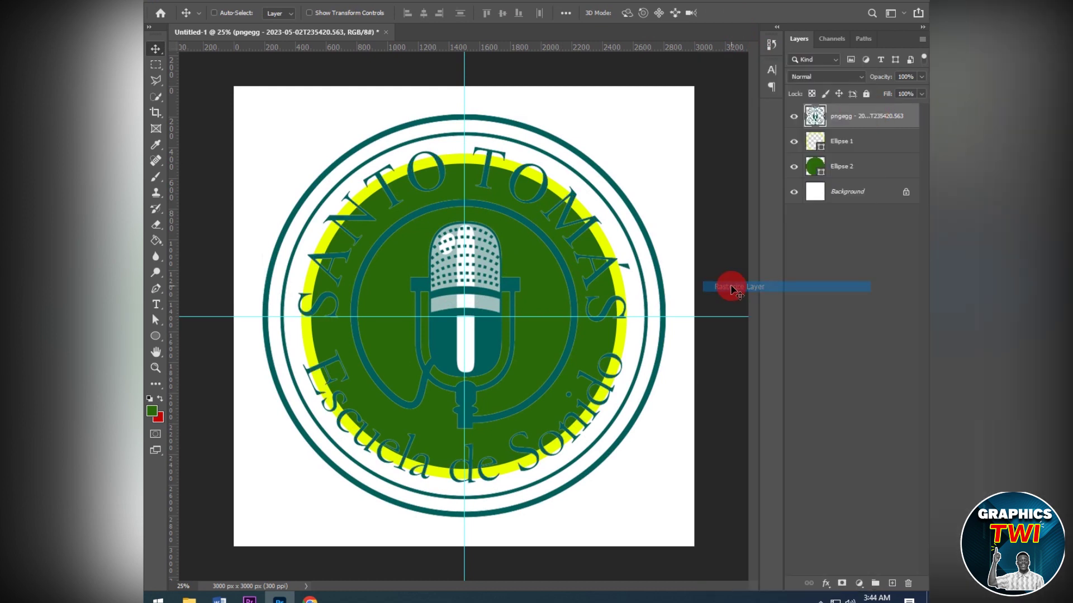
Outline a polygonal lasso selection around the microphone and its cord.
left_click(163, 80)
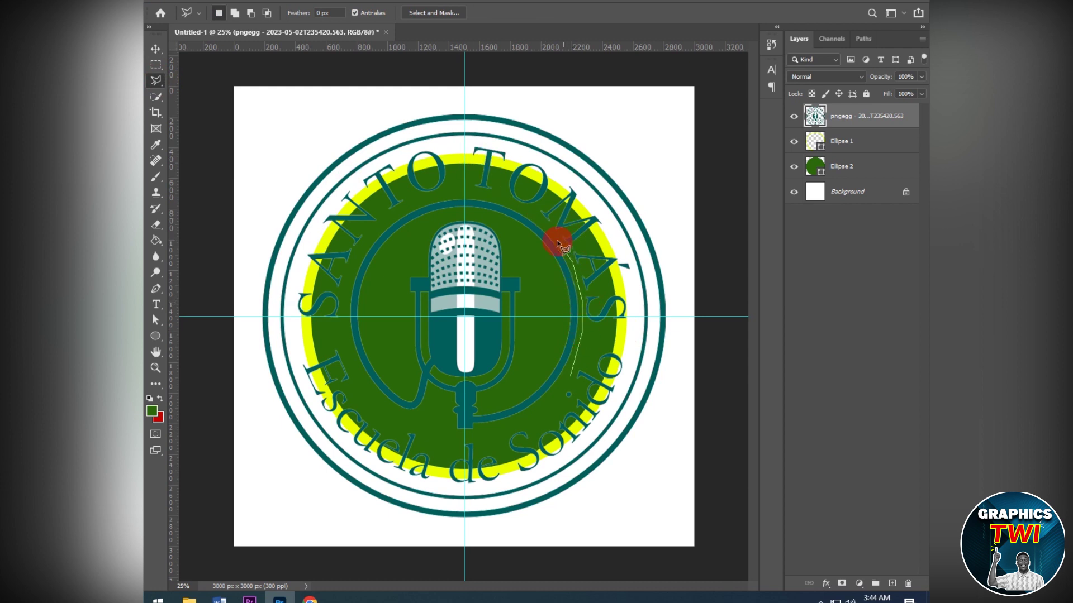
left_click(524, 208)
left_click(485, 194)
left_click(436, 195)
left_click(375, 228)
left_click(342, 317)
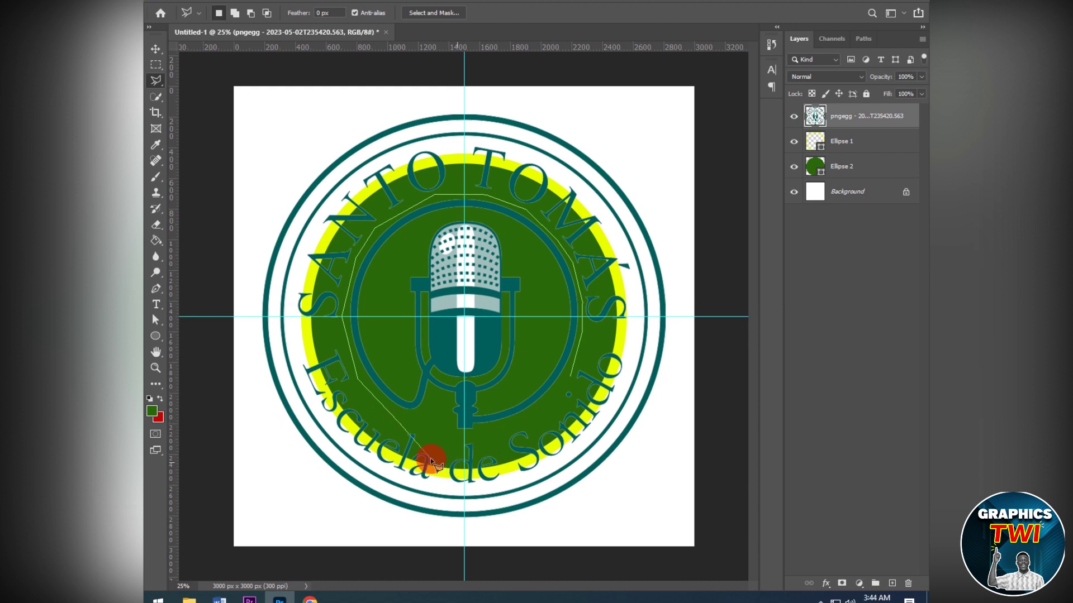
left_click(455, 435)
double_click(571, 390)
Copy the microphone to its own layer and delete the original emblem layer.
key("ctrl+j")
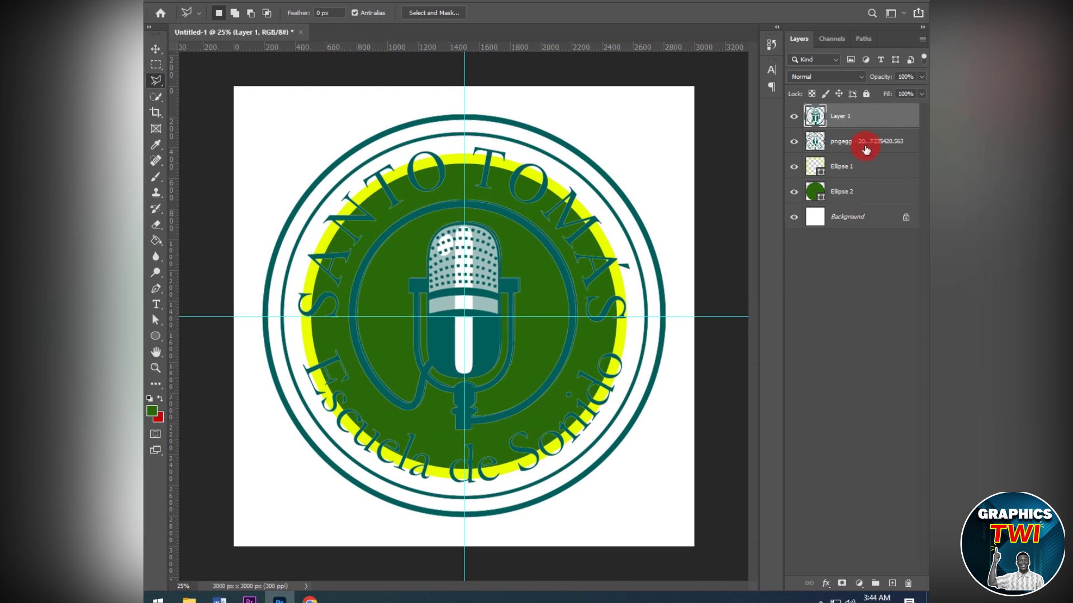
left_click(864, 150)
key("Delete")
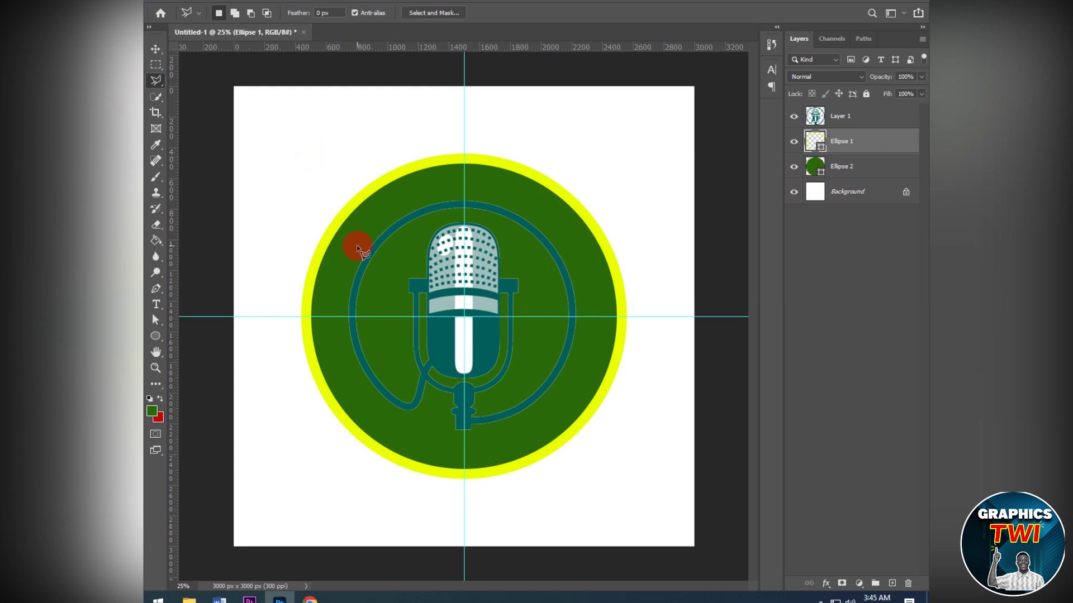
Hide the white Background layer and select the Ellipse 2 green circle layer.
left_click(156, 49)
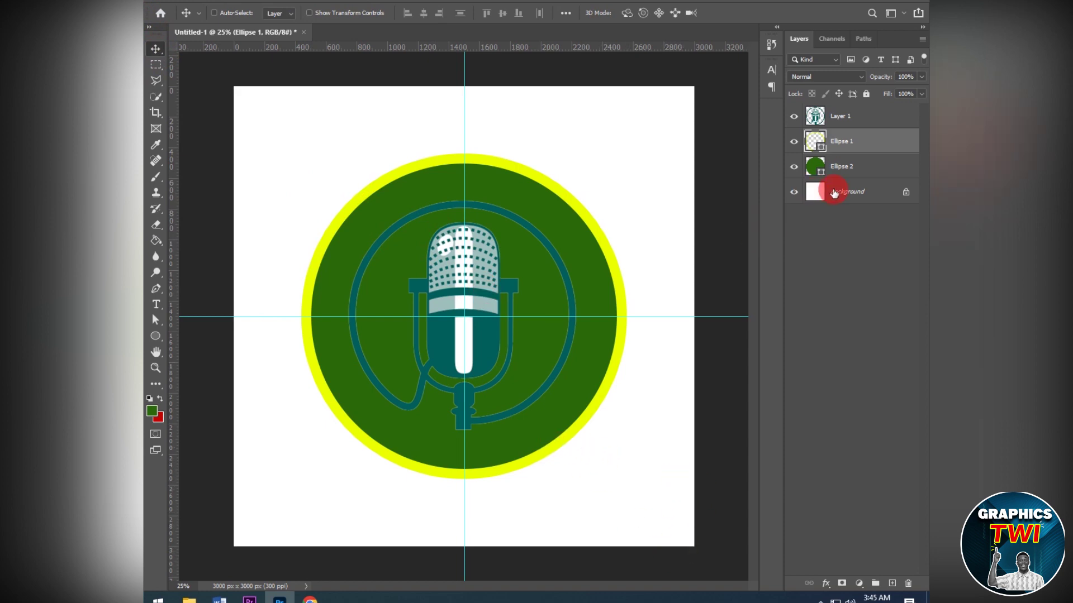
left_click(794, 192)
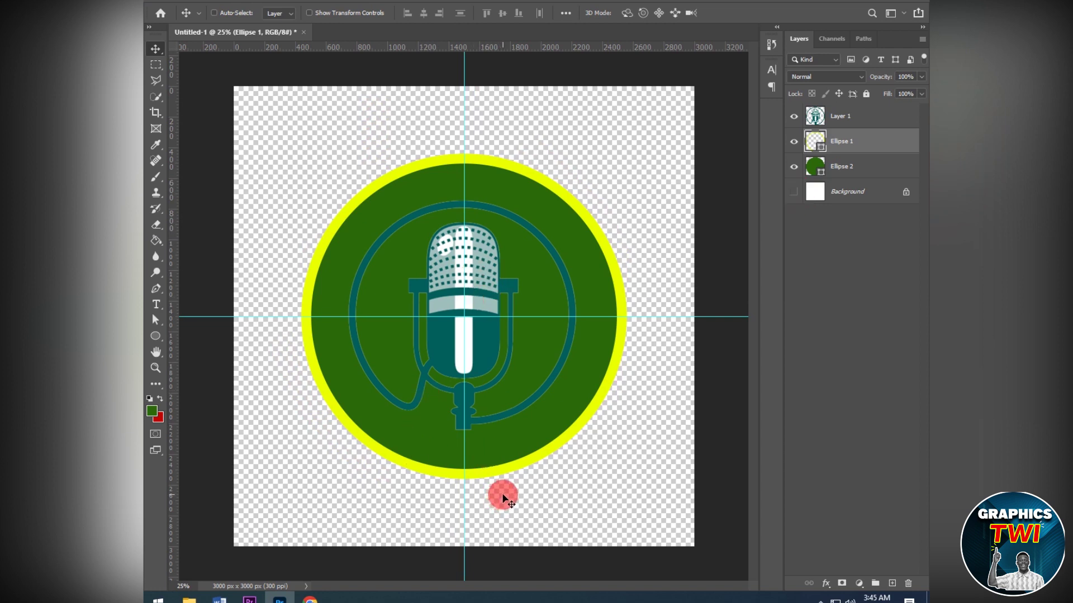
left_click(154, 413)
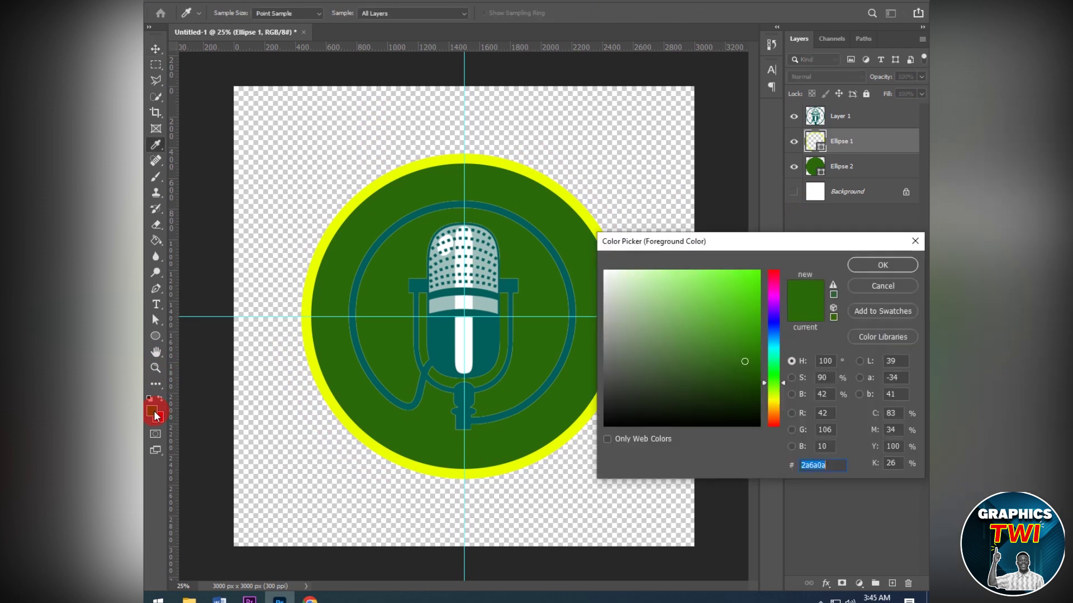
left_click(883, 266)
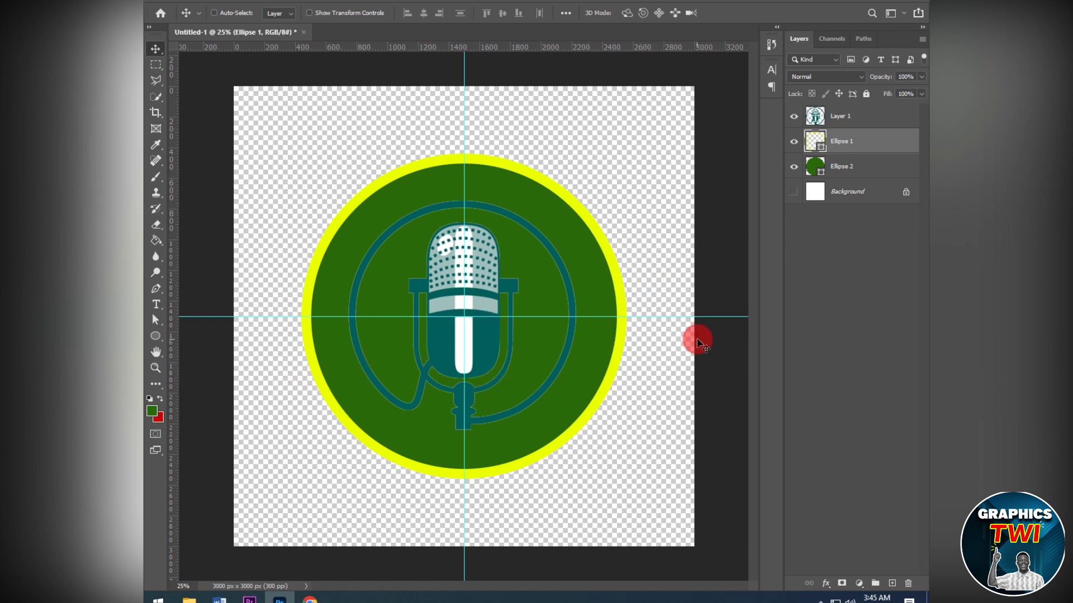
left_click(868, 177)
key("ctrl")
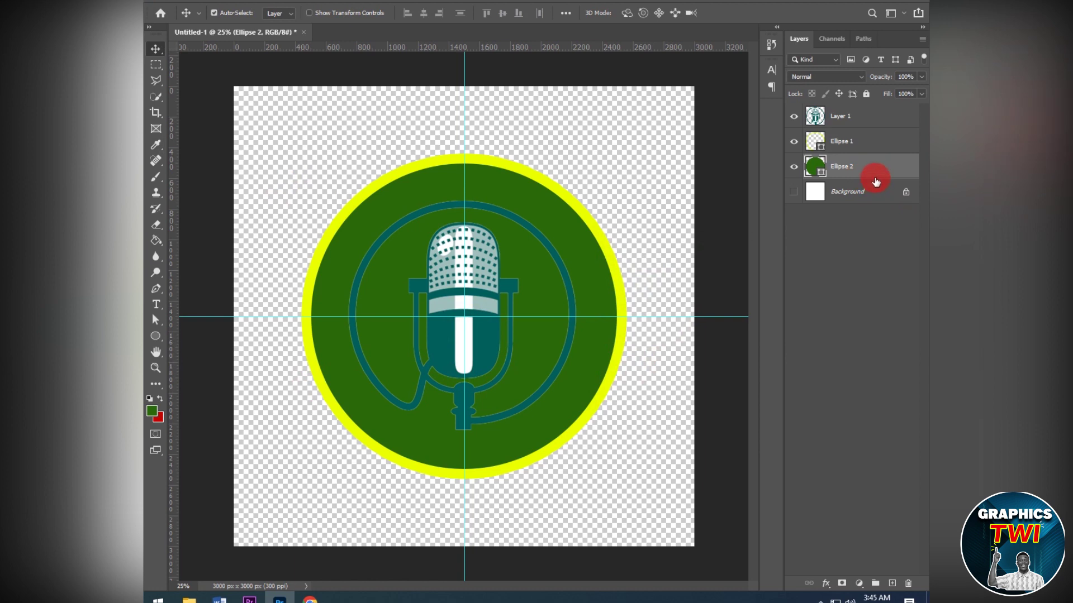
Duplicate Ellipse 2 and scale the copy to about 70% (≈1428 px) at the centre.
key("ctrl+j")
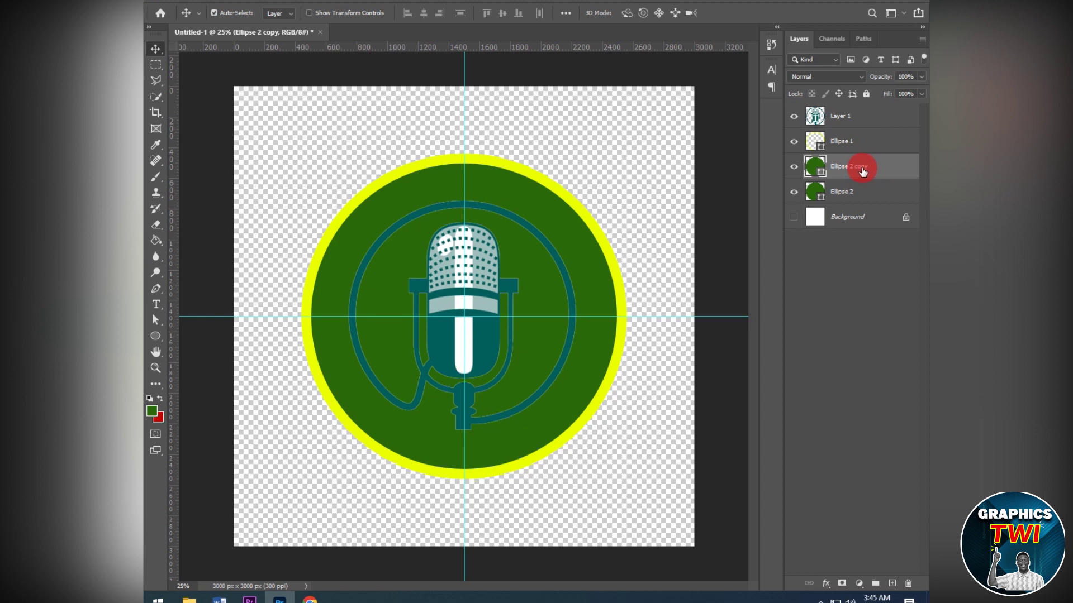
key("ctrl+t")
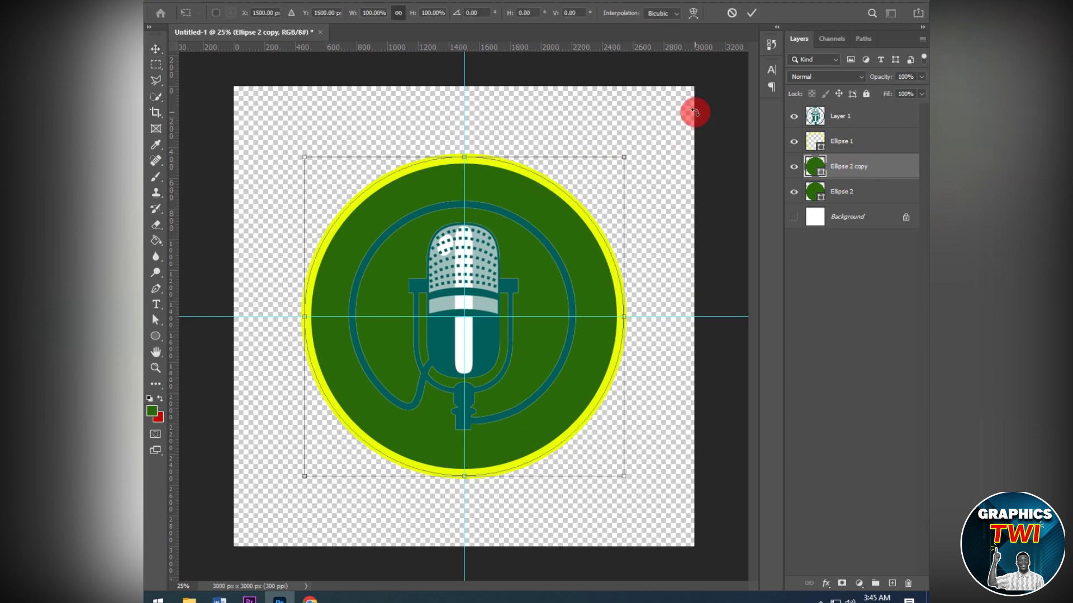
left_click_drag(625, 158, 572, 205)
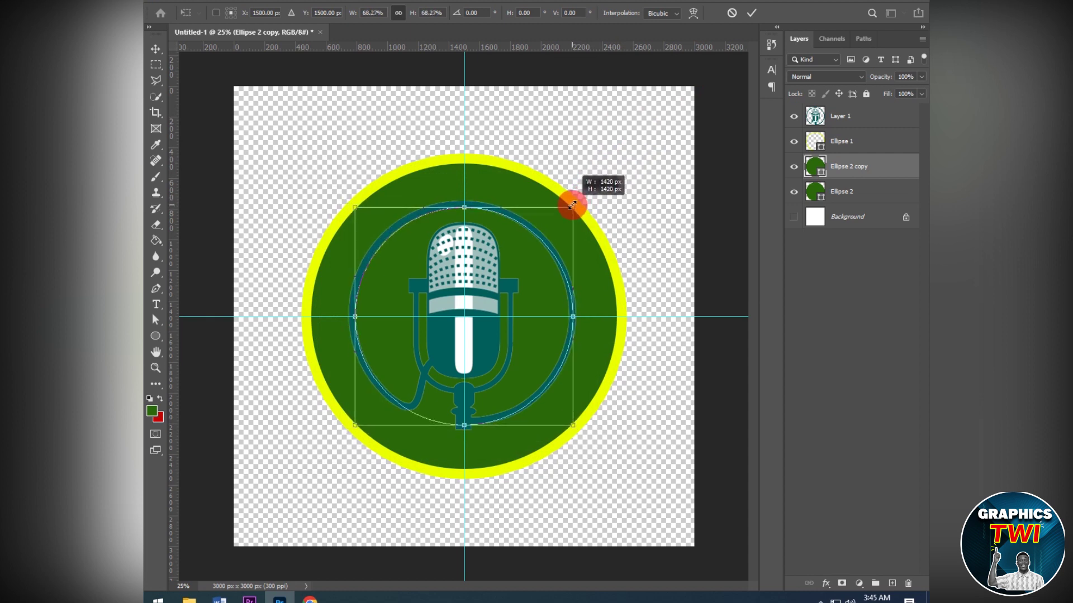
left_click_drag(572, 205, 572, 204)
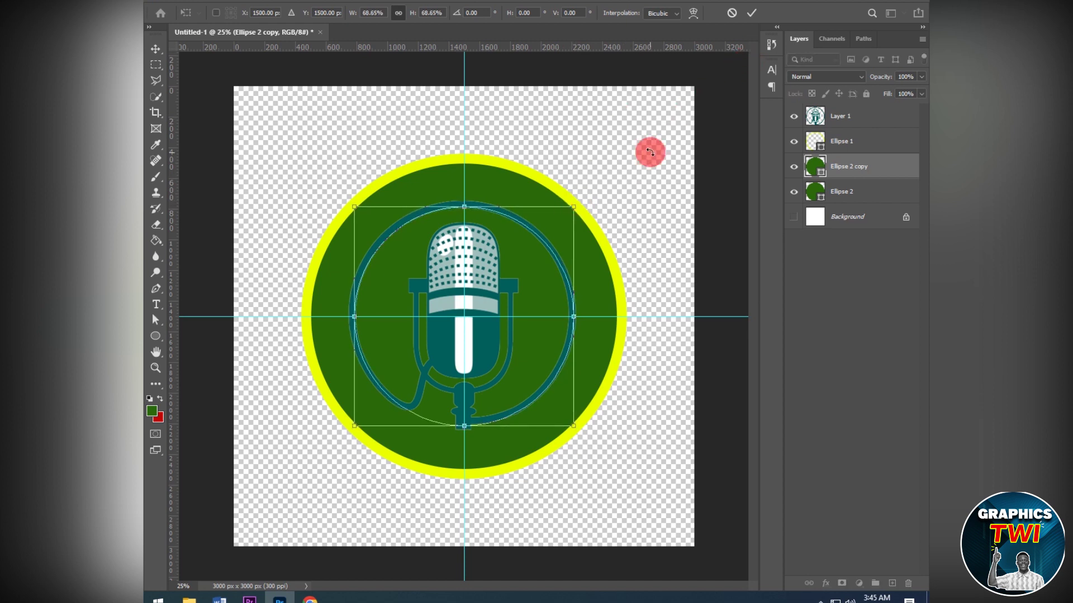
left_click(743, 21)
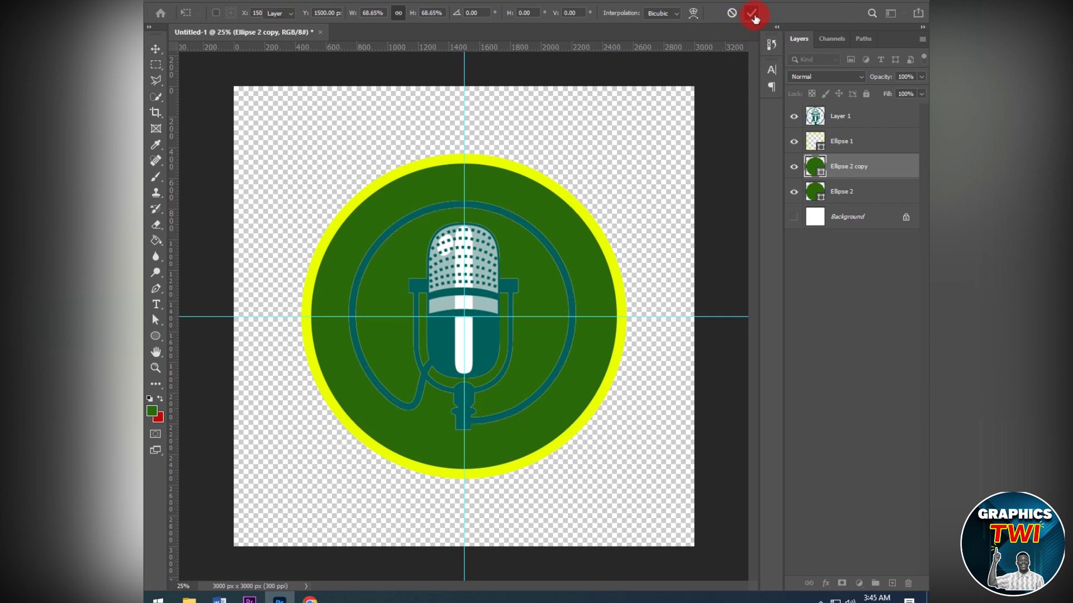
Add a Gradient Overlay to the circle copy, starting from the black-to-white preset.
double_click(898, 169)
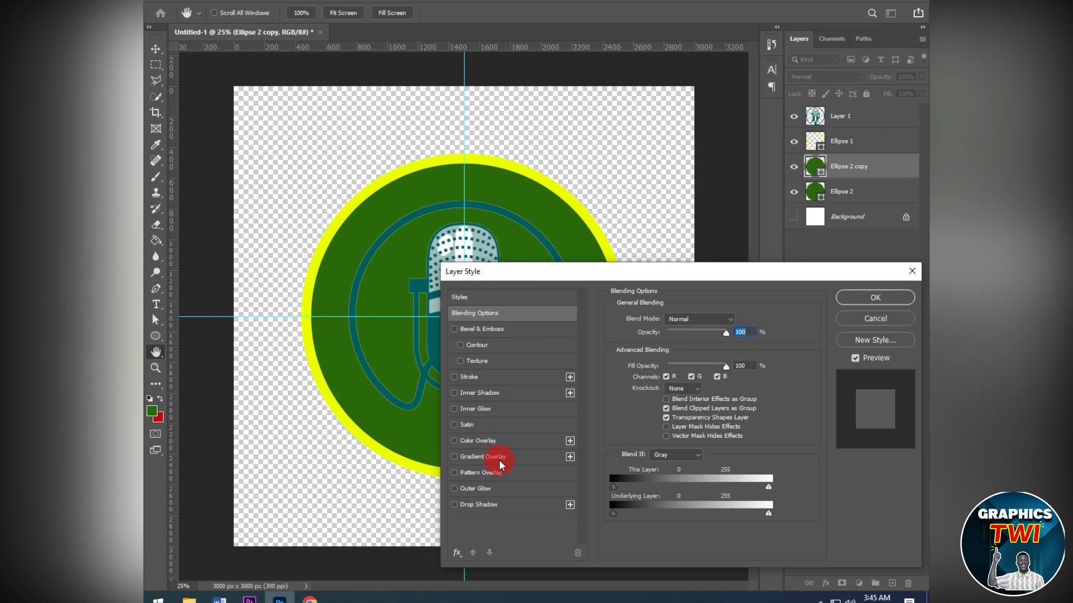
left_click(492, 458)
mouse_move(577, 274)
left_mouse_down()
mouse_move(642, 242)
mouse_move(697, 162)
left_mouse_up()
left_click(790, 188)
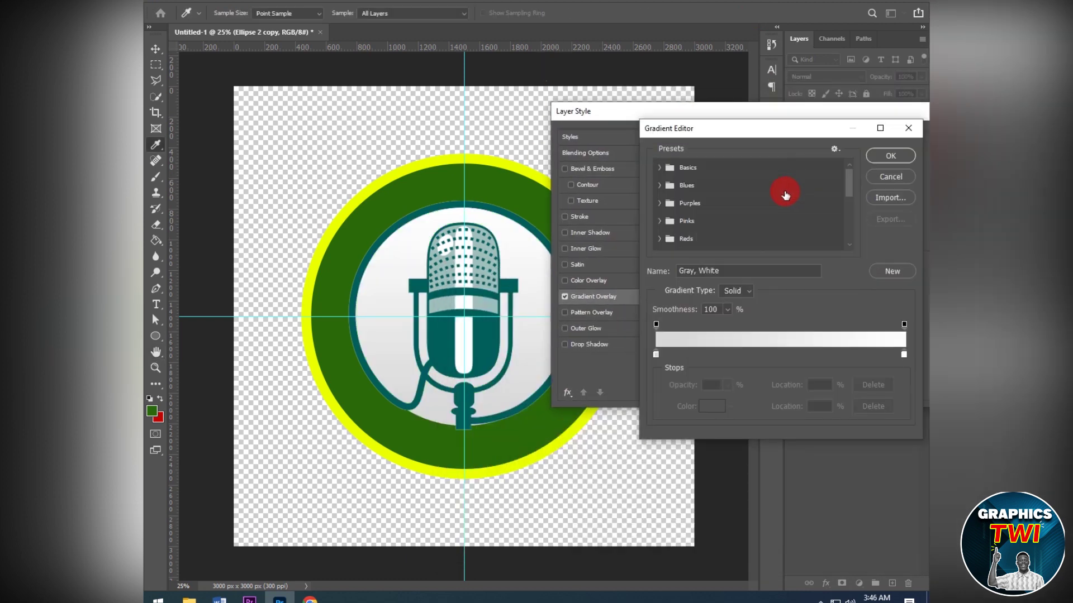
left_click(659, 167)
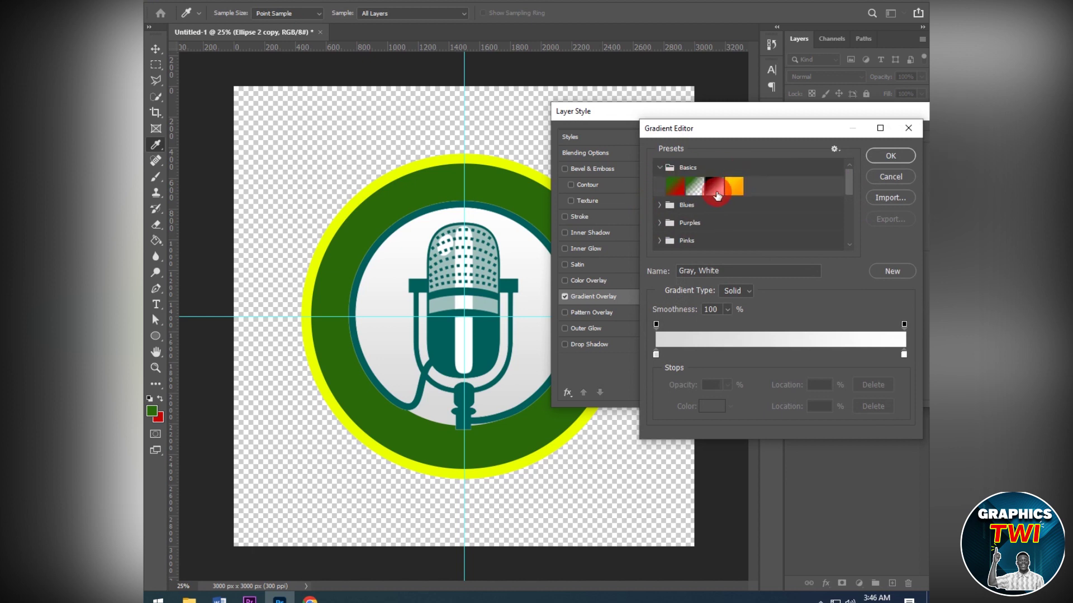
left_click(715, 189)
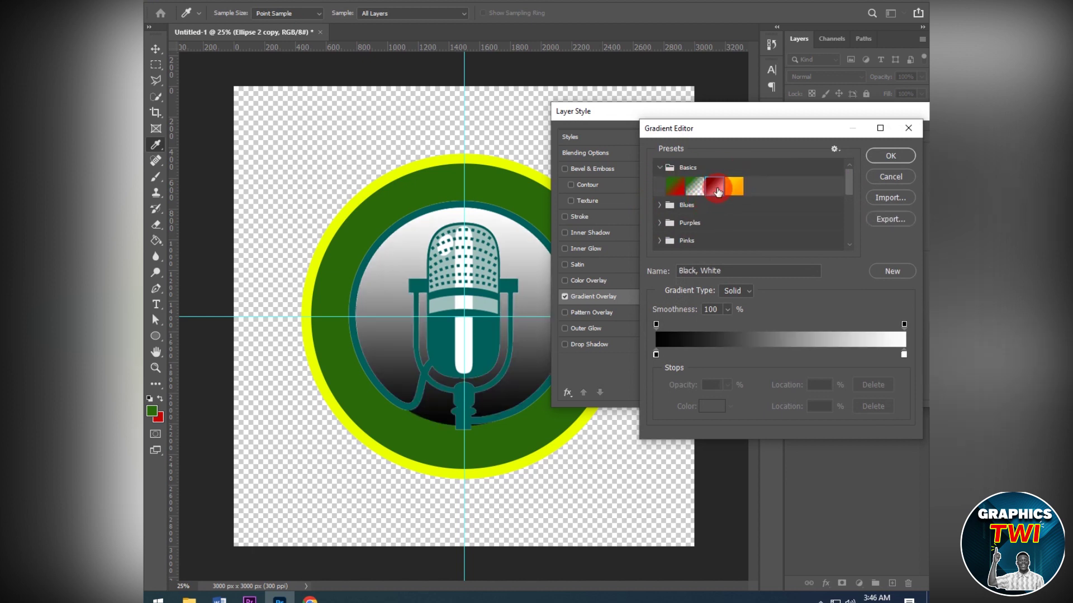
Set the gradient's left stop to orange-yellow ffc000.
left_click(656, 354)
double_click(655, 354)
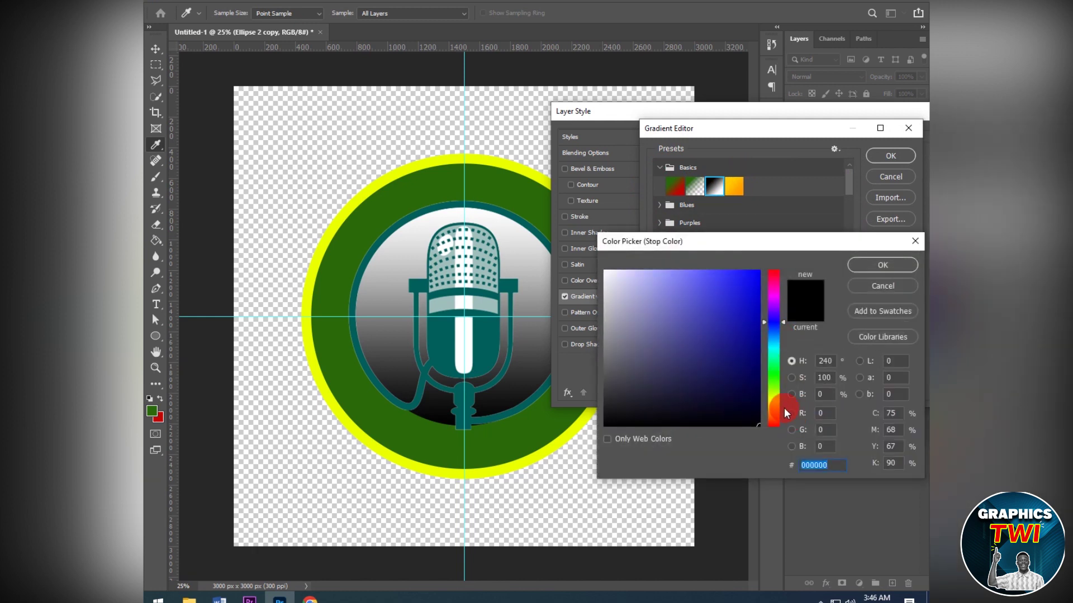
left_click(773, 405)
left_click(757, 272)
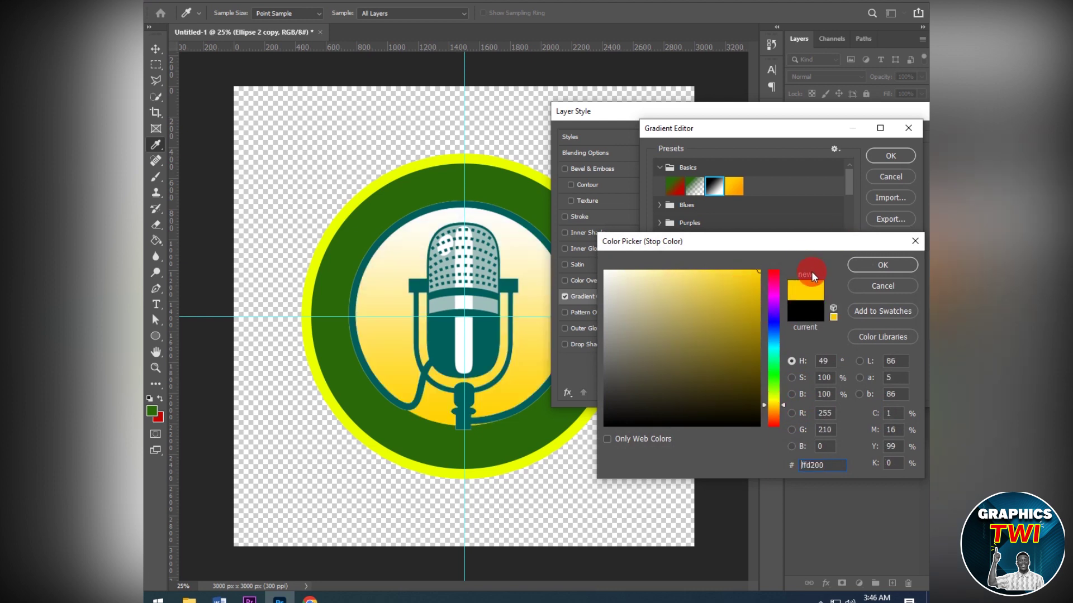
left_click_drag(778, 406, 779, 407)
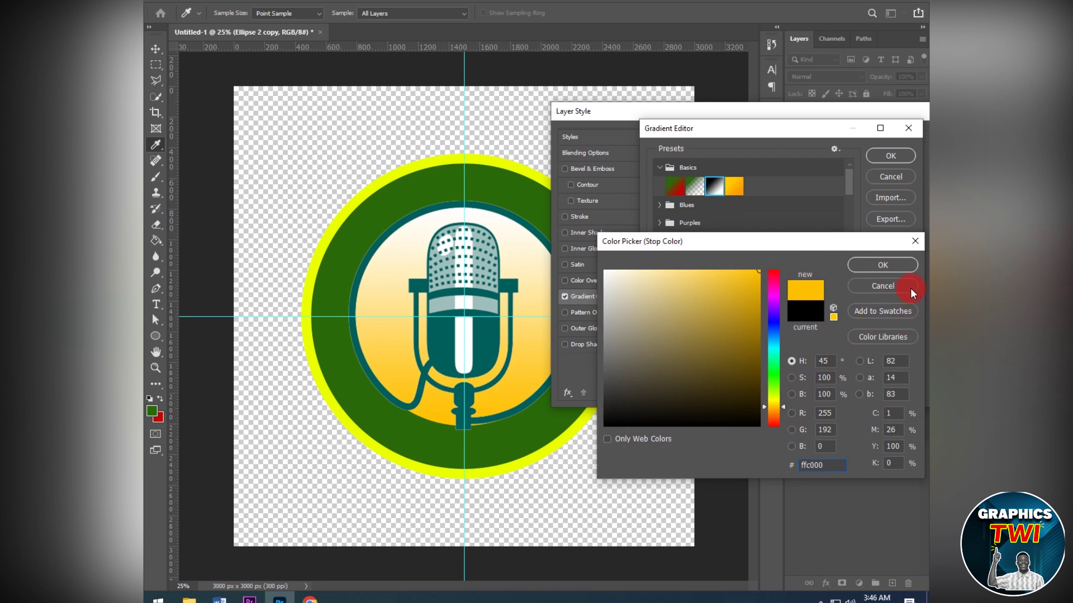
left_click(896, 271)
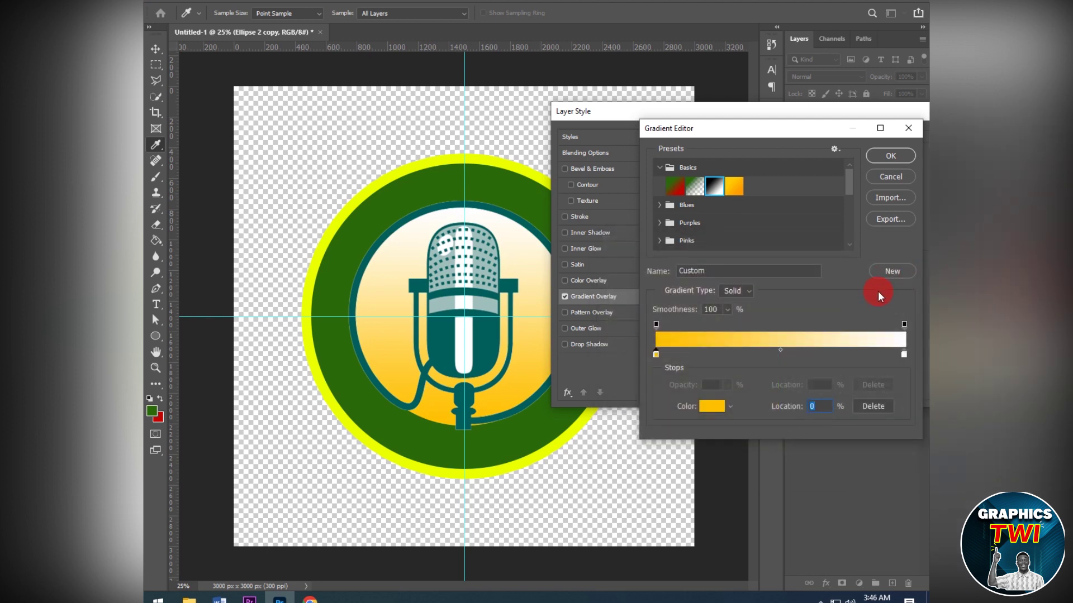
Set the right stop to the ring's yellow eaff00 and move the orange stop to 21%.
double_click(904, 354)
left_click(312, 276)
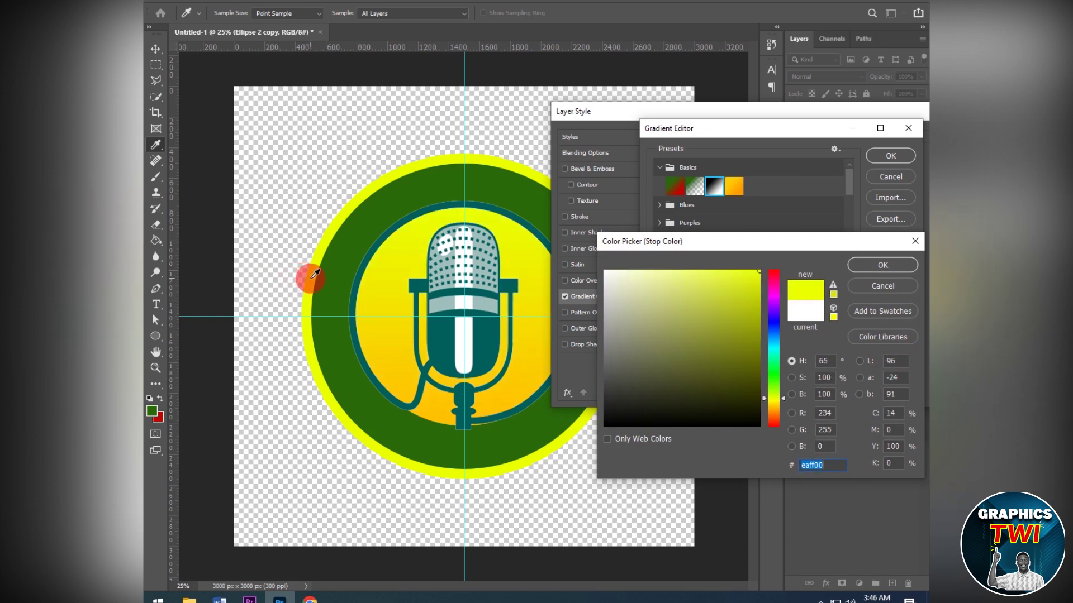
left_click(890, 269)
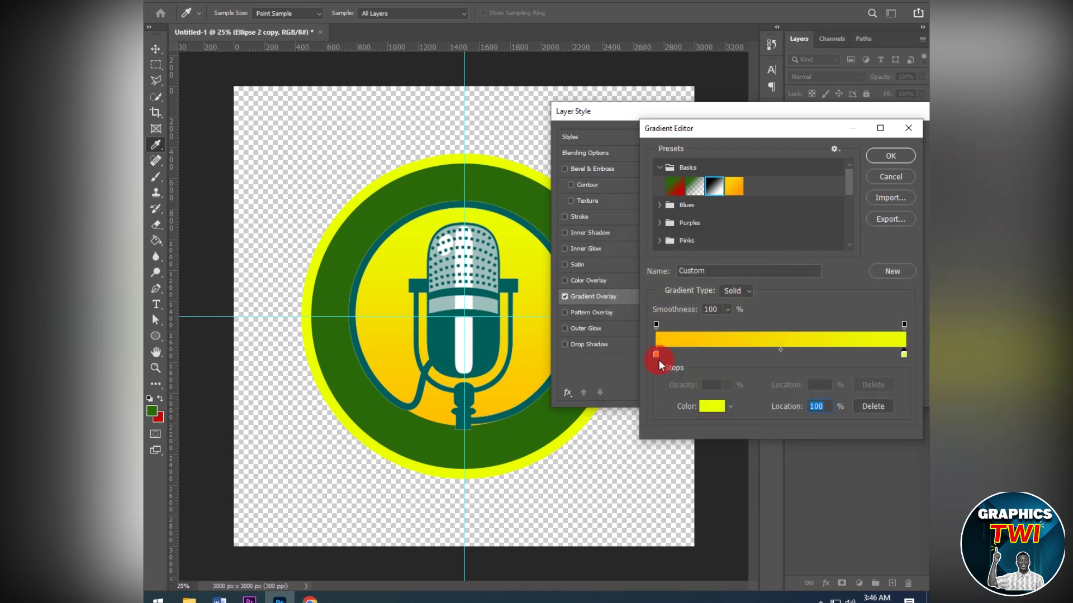
left_click_drag(657, 355, 717, 356)
left_click(896, 157)
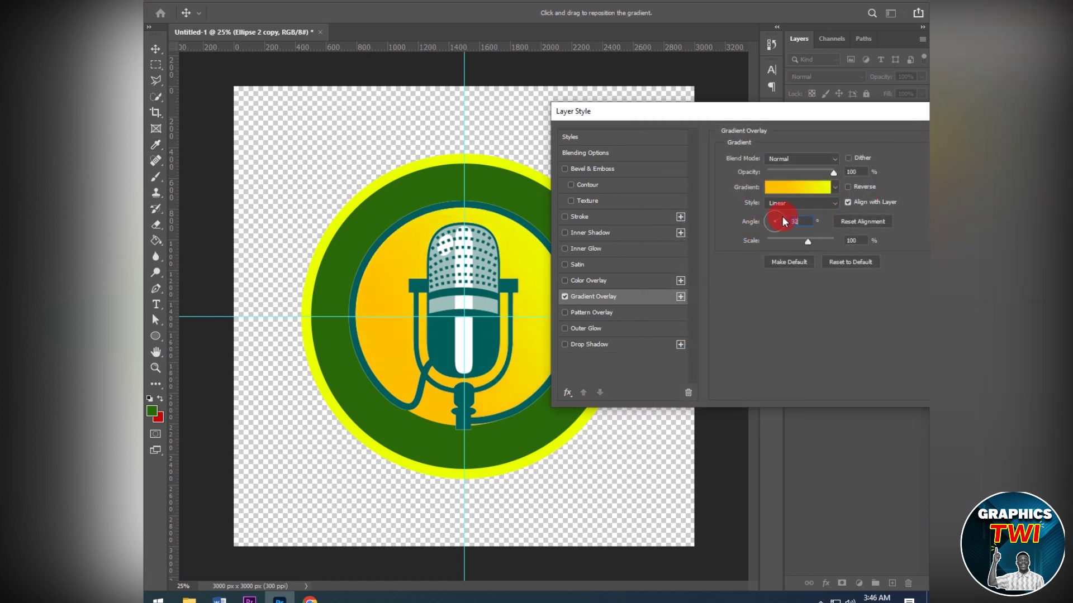
Angle the gradient overlay at 134° with 80% opacity and apply it.
left_click_drag(783, 216, 765, 221)
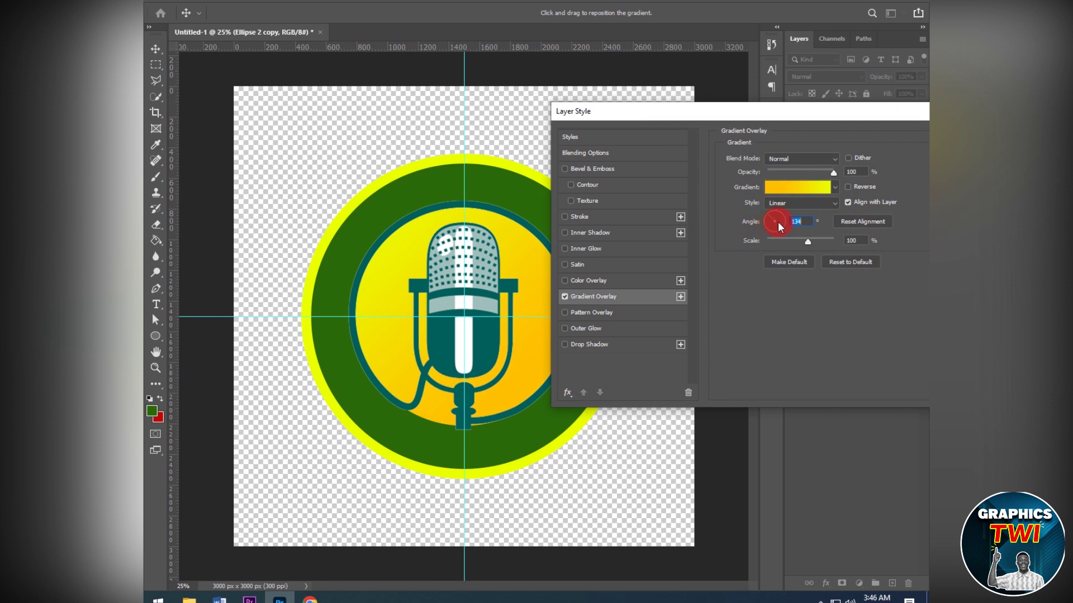
left_click_drag(833, 173, 819, 175)
left_click(820, 176)
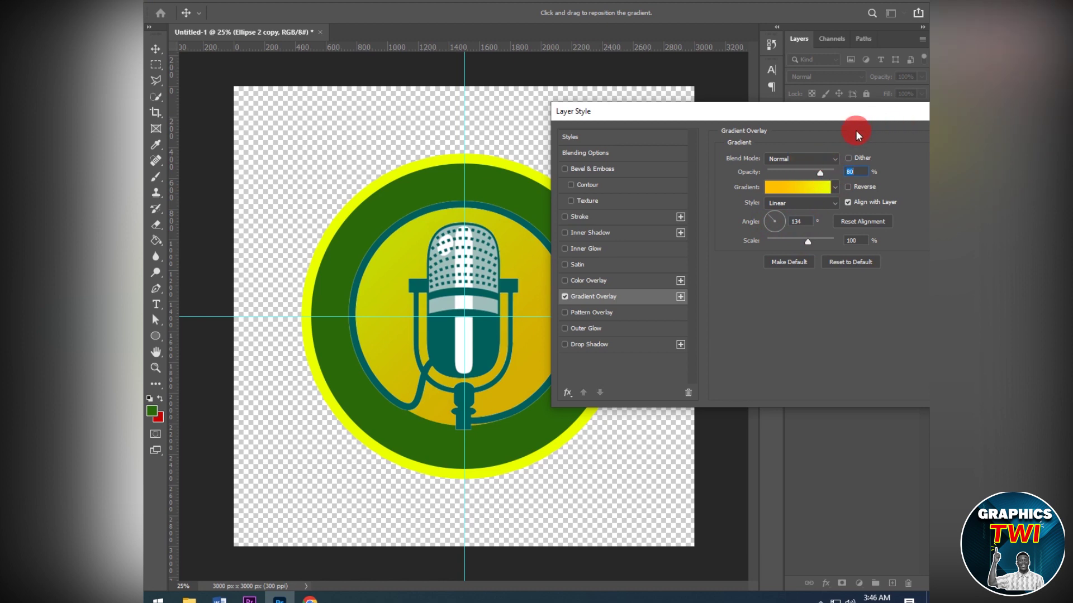
left_click_drag(857, 119, 804, 132)
left_click(916, 157)
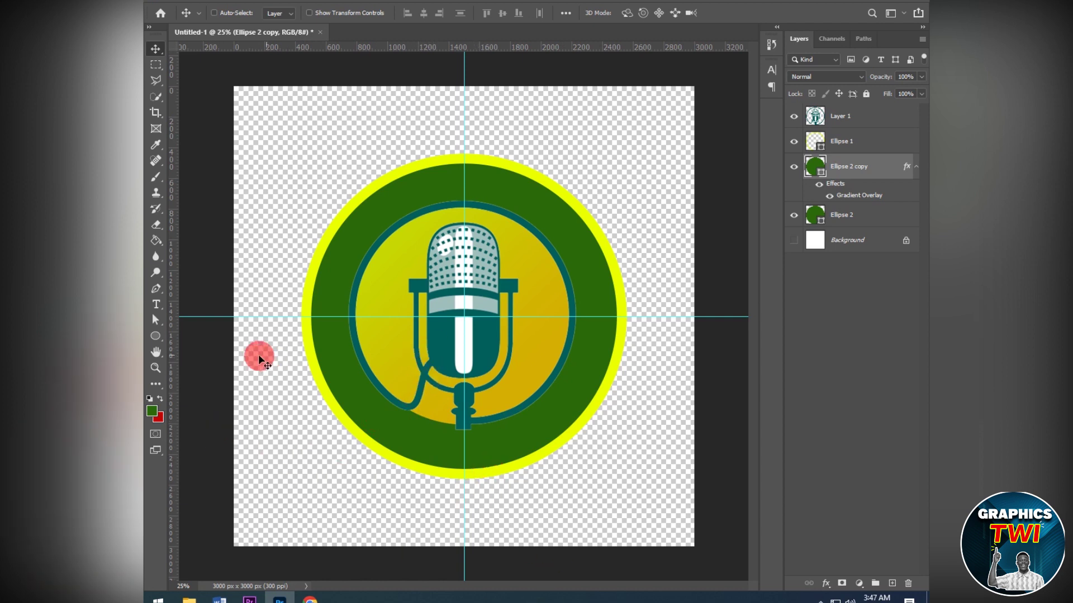
Set the foreground to white and draw a 2236 × 392 px rectangle across the badge bottom.
left_click(152, 413)
left_click_drag(615, 283, 599, 264)
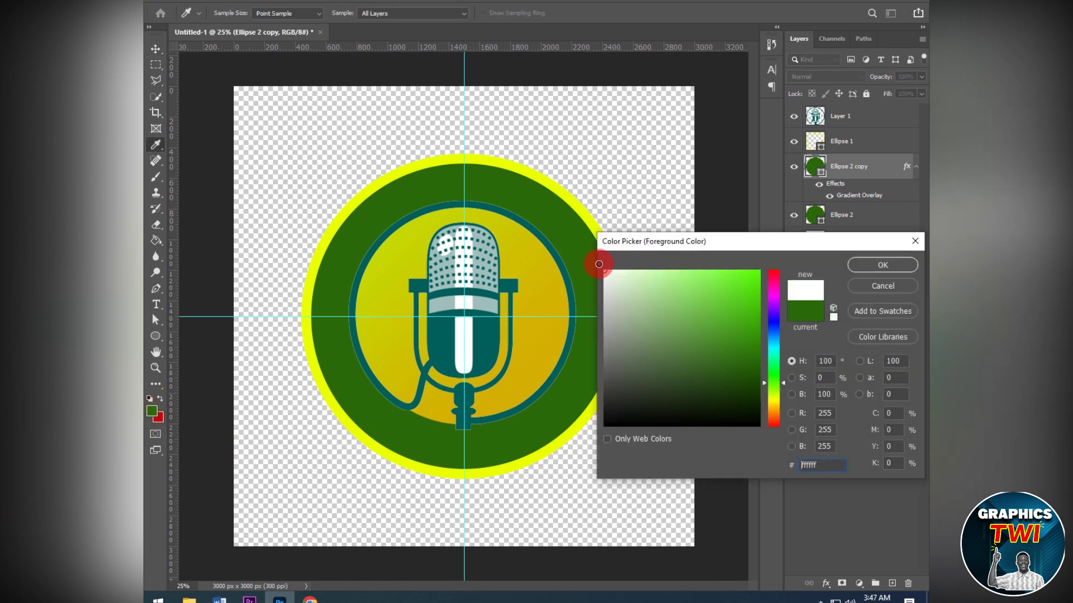
left_click(890, 263)
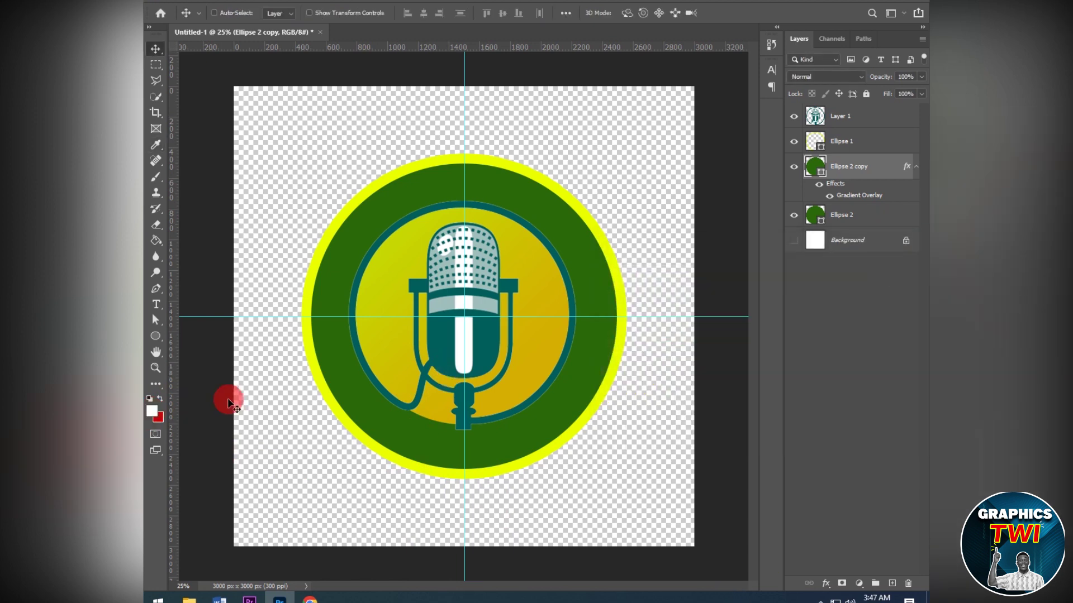
left_click(151, 338)
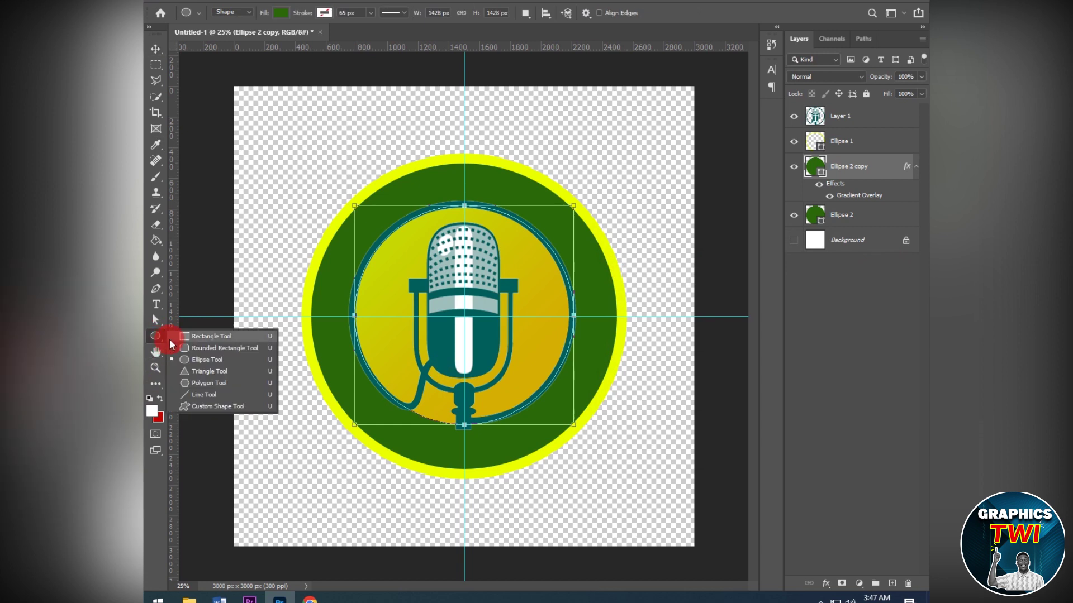
left_click(196, 338)
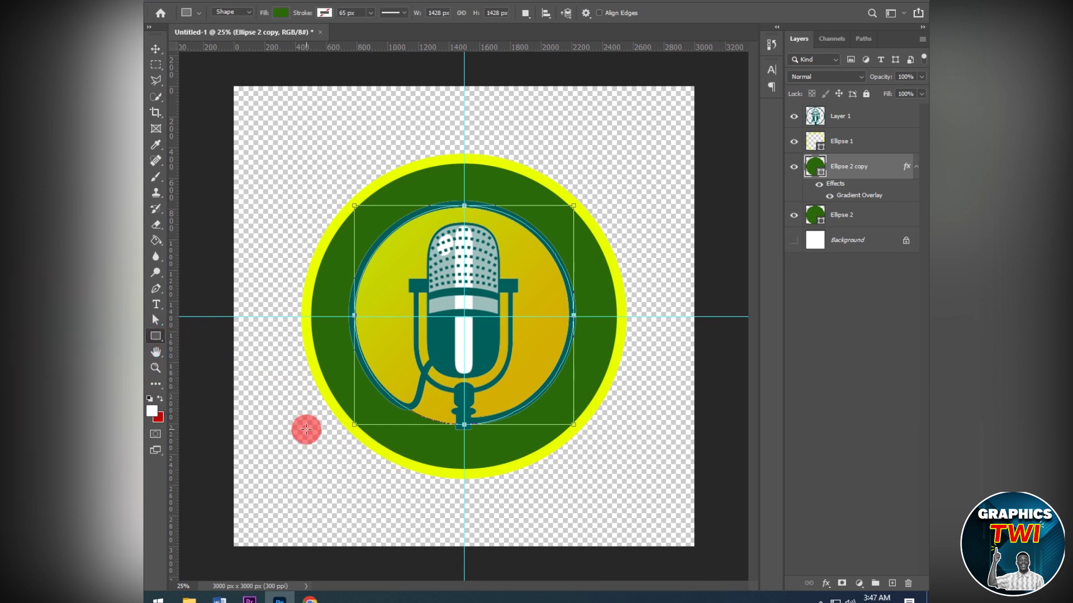
left_click_drag(306, 429, 664, 500)
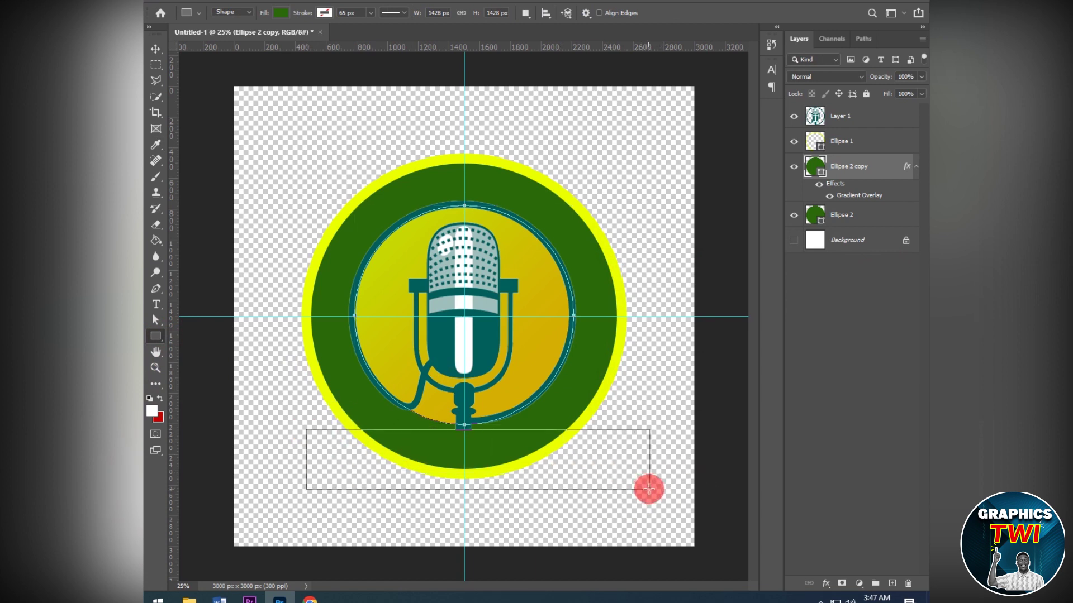
left_click_drag(664, 501, 650, 490)
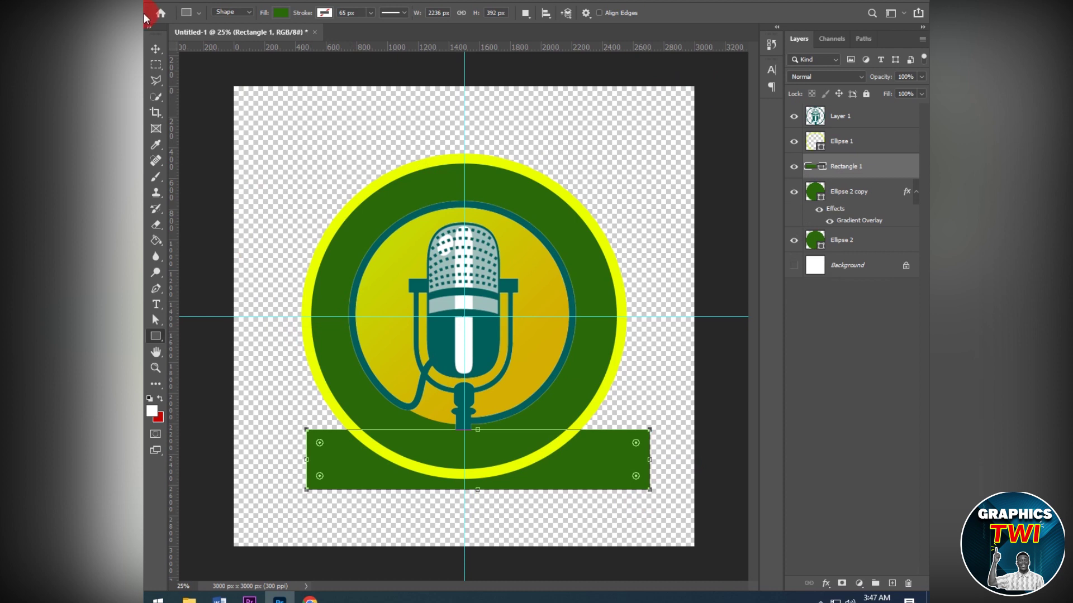
Move Rectangle 1 to the top of the layer stack.
left_click(156, 48)
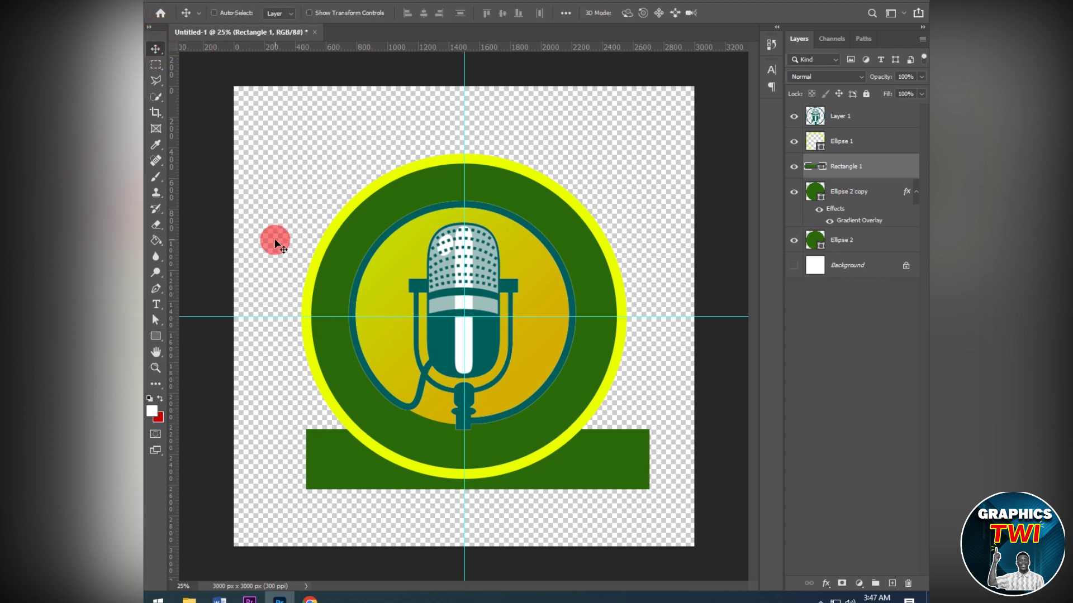
mouse_move(849, 175)
left_mouse_down()
mouse_move(894, 147)
mouse_move(888, 114)
left_mouse_up()
left_click_drag(812, 123, 826, 120)
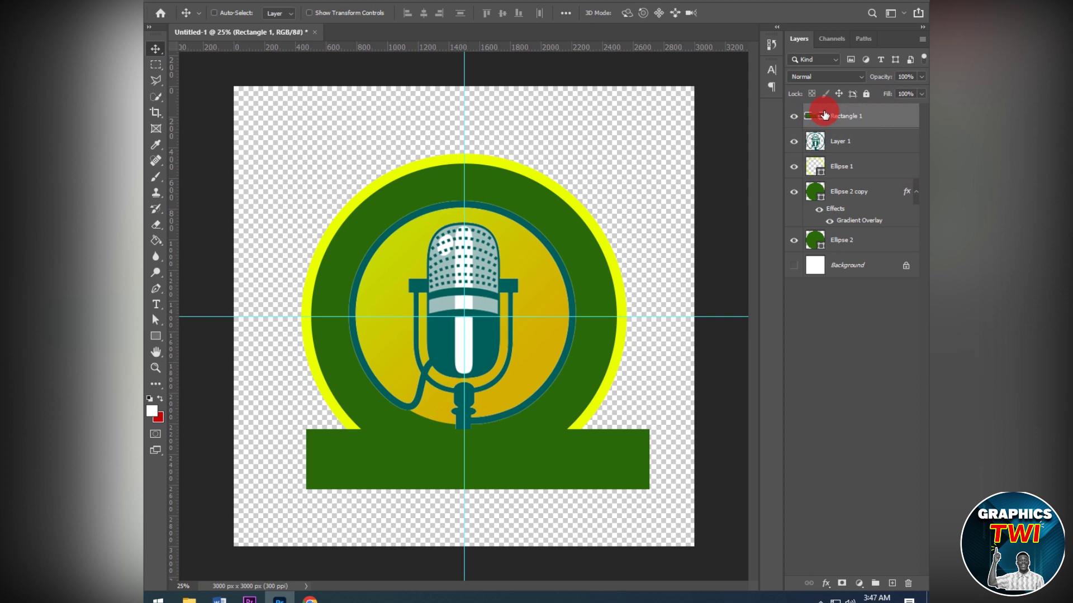
Change Rectangle 1's fill colour to white.
double_click(825, 115)
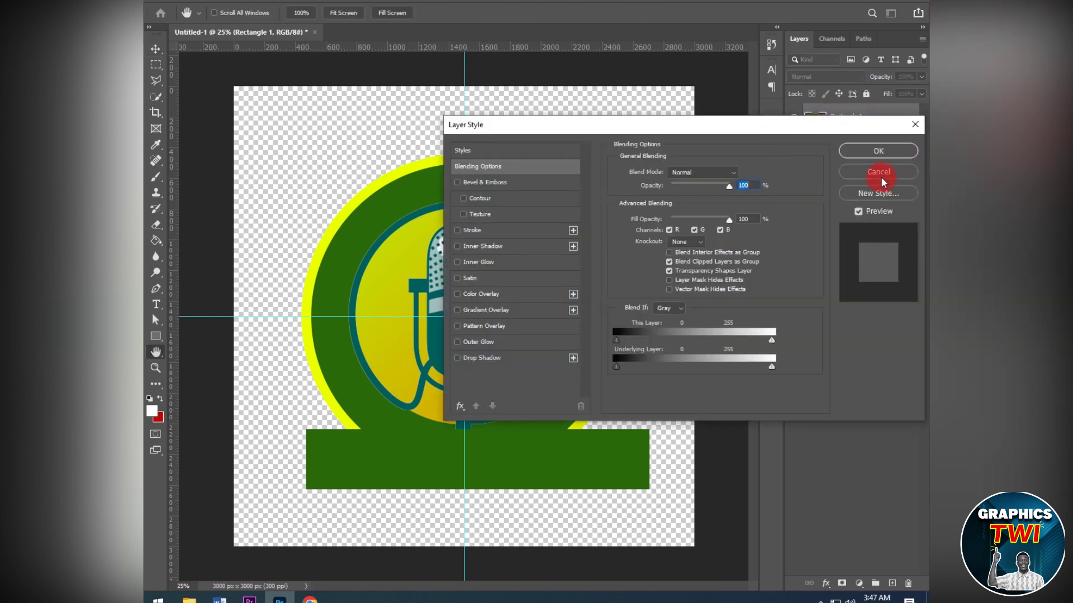
left_click(881, 176)
left_click(820, 117)
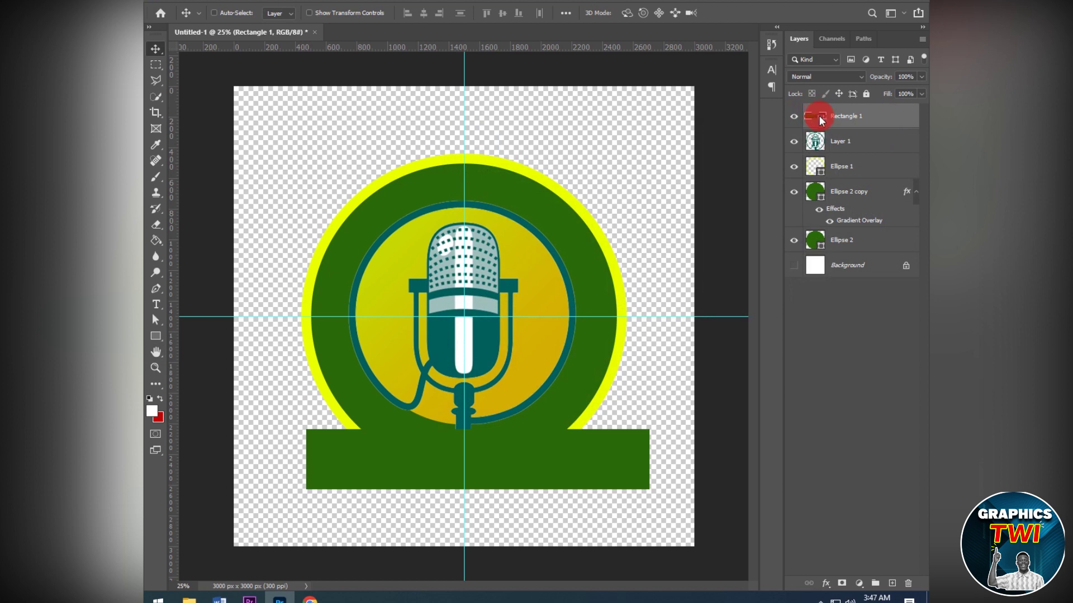
double_click(820, 118)
left_click_drag(628, 294, 294, 96)
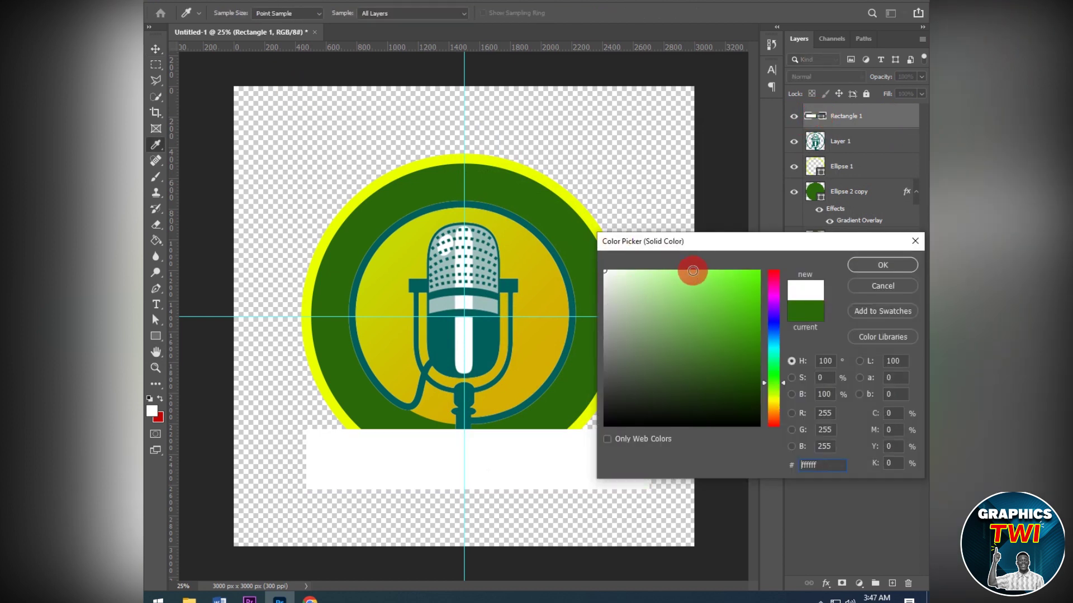
left_click(893, 266)
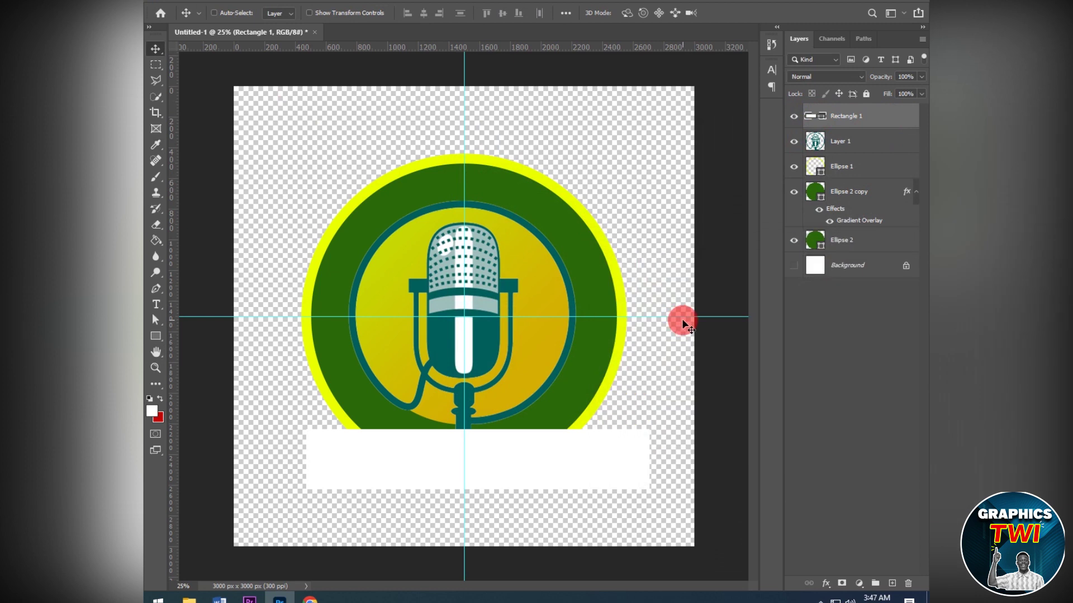
Move the white banner and scale it up to about 108% to meet the microphone base.
mouse_move(630, 461)
left_mouse_down()
mouse_move(593, 435)
mouse_move(599, 453)
mouse_move(524, 527)
mouse_move(591, 435)
mouse_move(608, 455)
left_mouse_up()
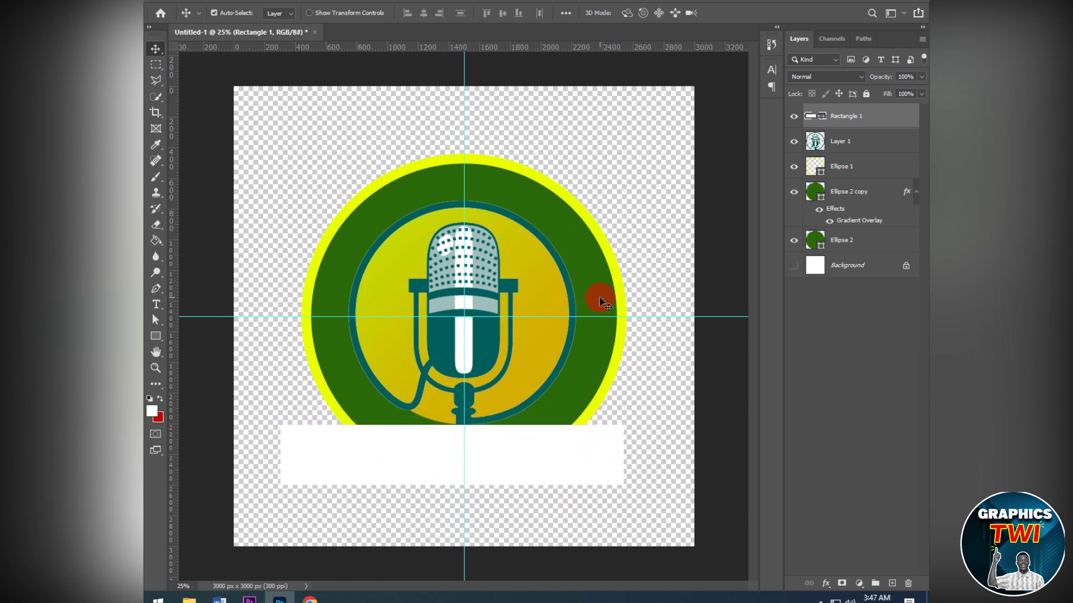
key("ctrl+t")
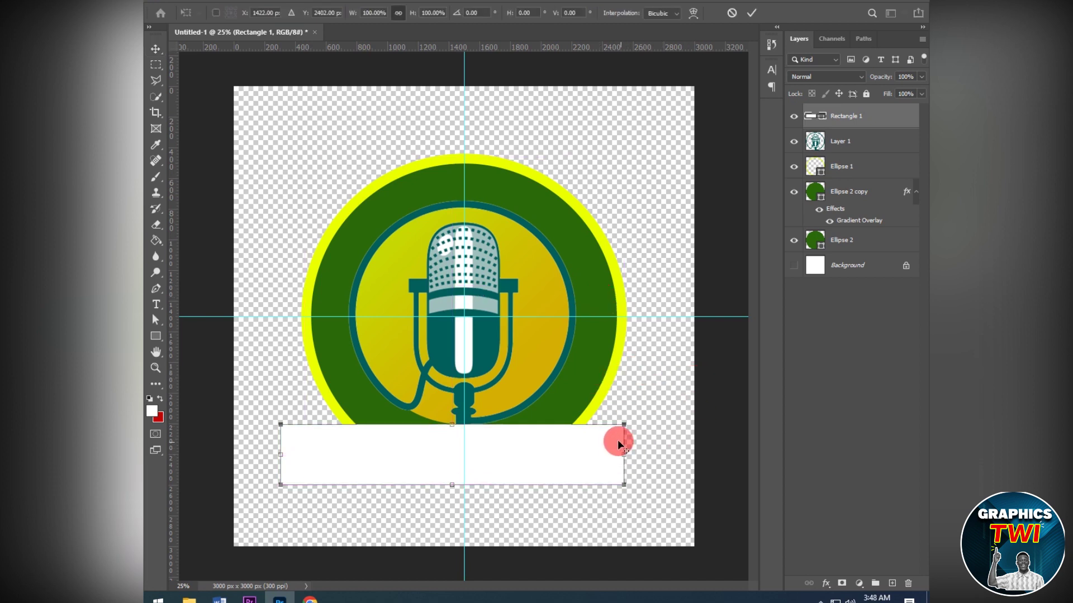
mouse_move(624, 425)
left_mouse_down()
mouse_move(636, 424)
mouse_move(630, 435)
left_mouse_up()
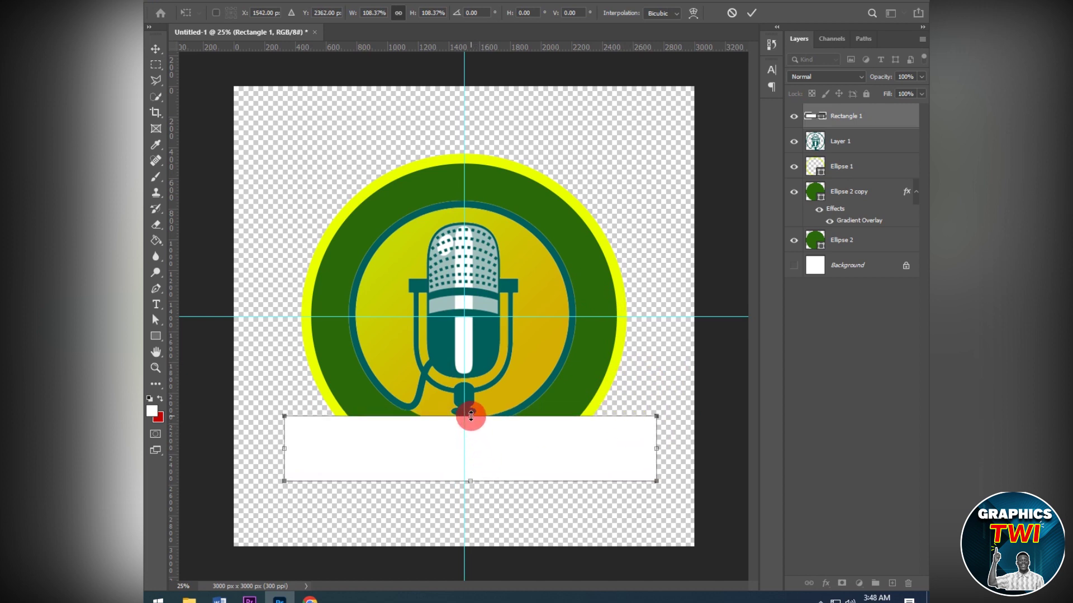
left_click_drag(470, 416, 470, 410)
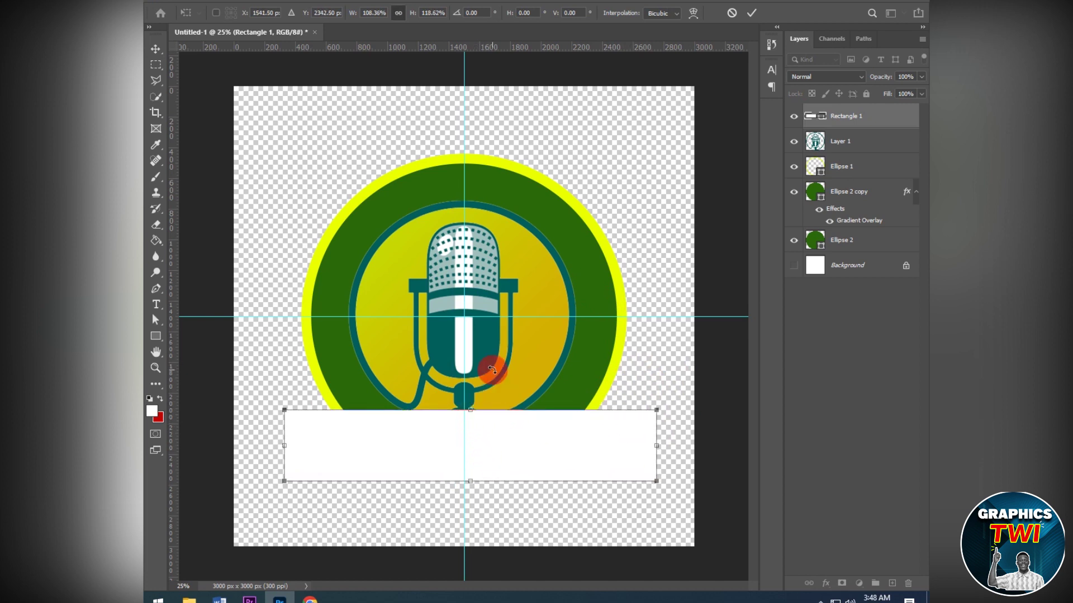
left_click(752, 13)
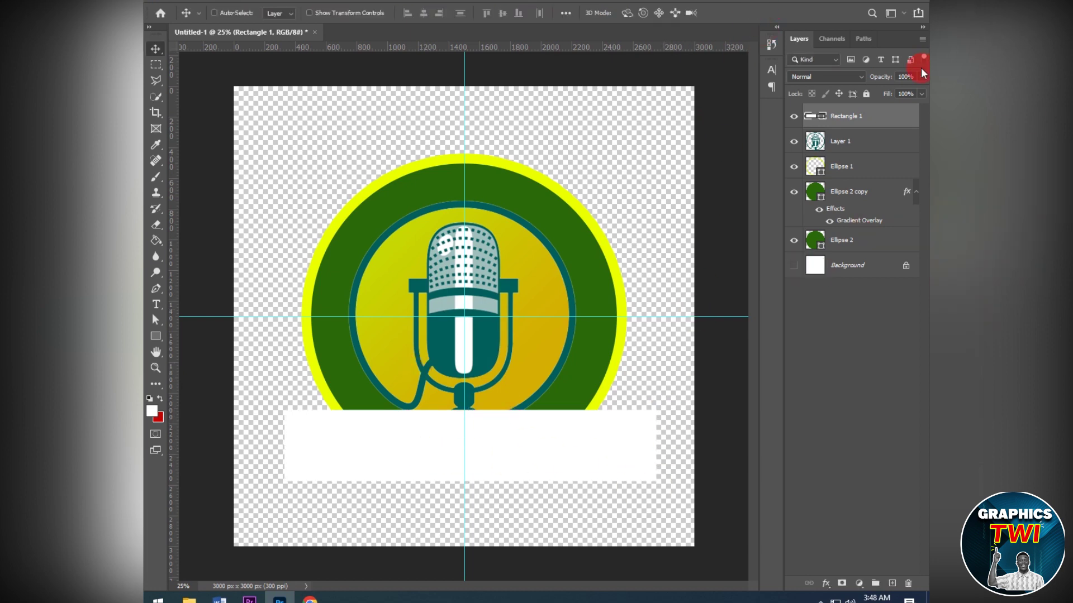
double_click(910, 116)
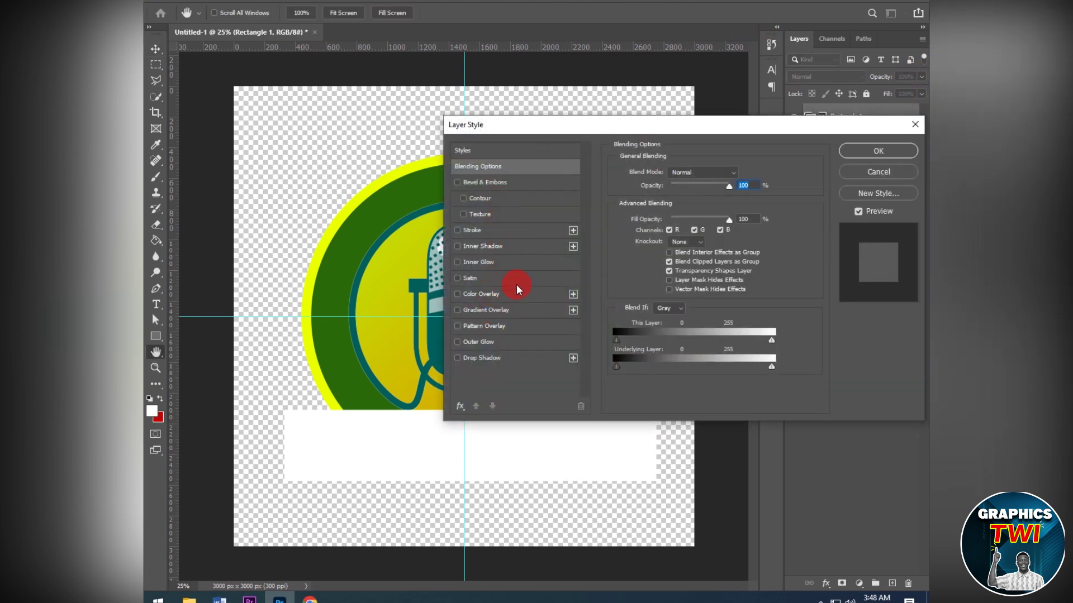
Add a 16 px gradient-filled stroke to the banner rectangle.
left_click(489, 231)
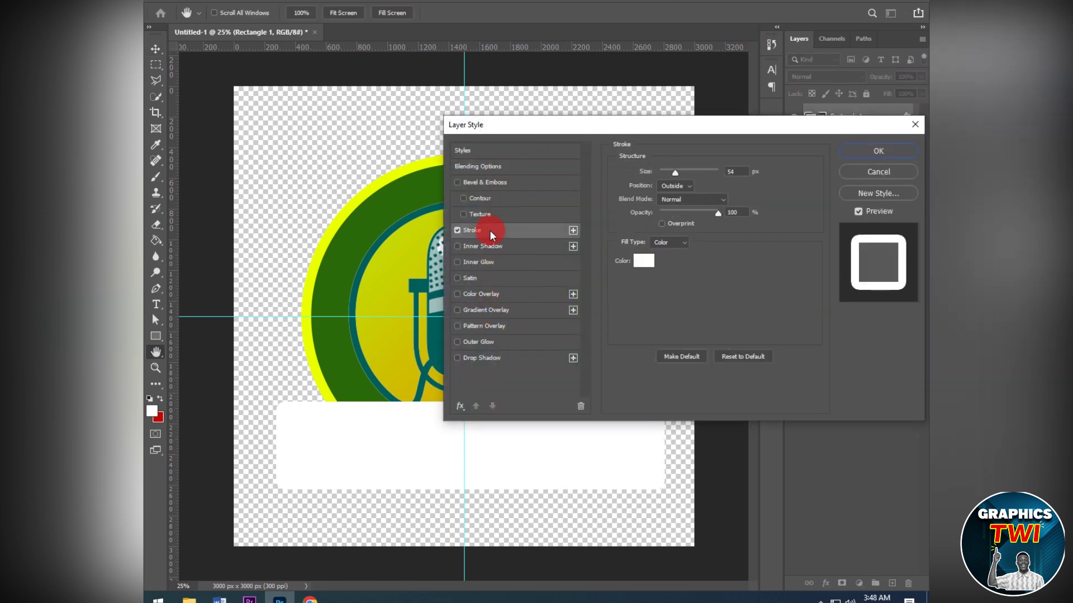
left_click(660, 245)
left_click(670, 266)
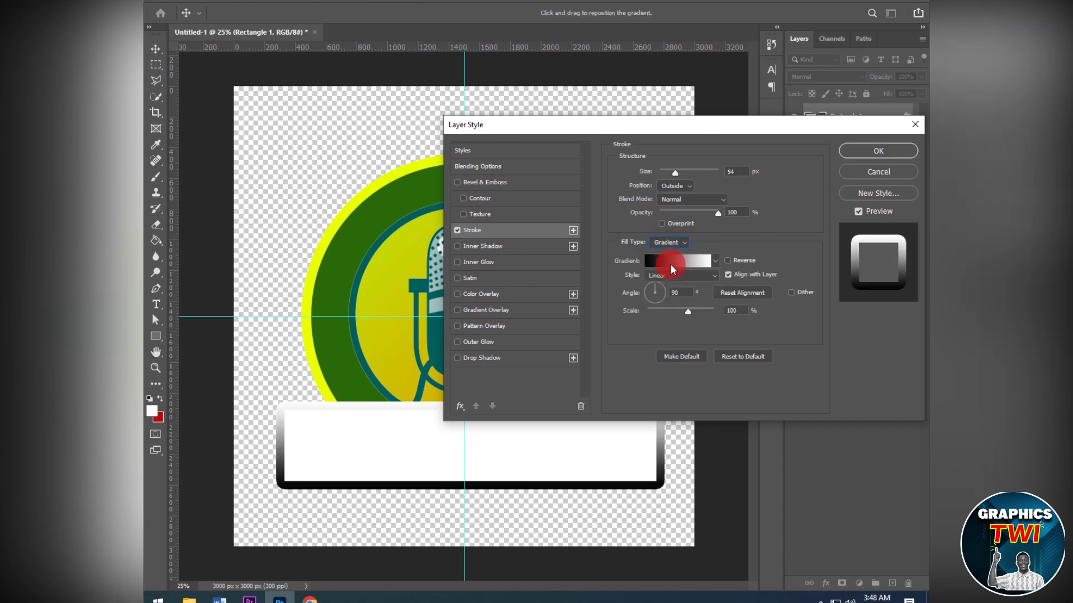
left_click(675, 173)
left_click_drag(679, 178, 668, 192)
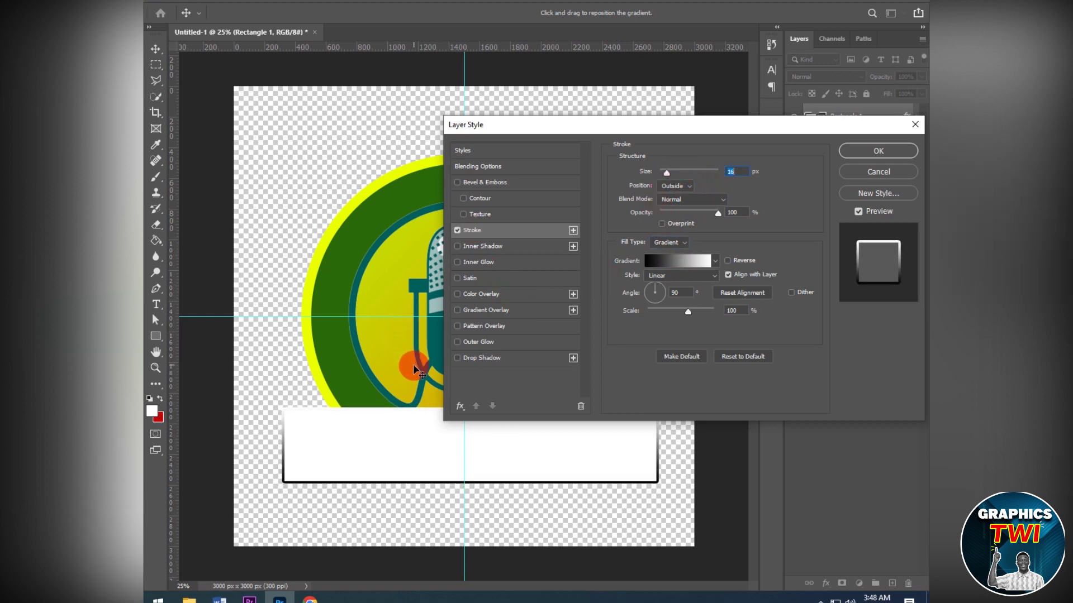
Set the stroke gradient's first stop to bright yellow ffd200.
left_click(684, 266)
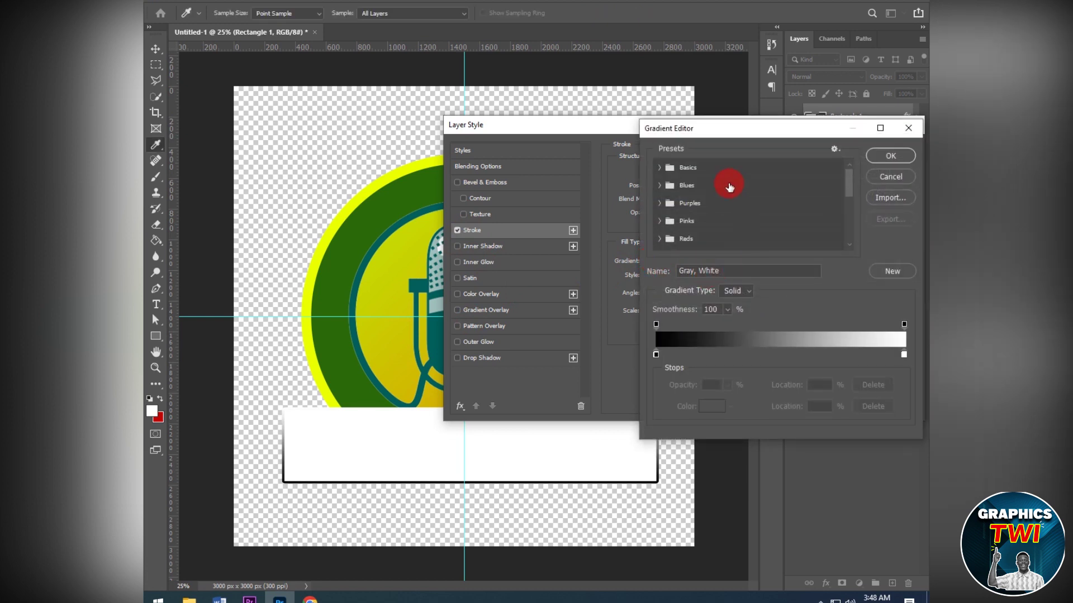
double_click(656, 354)
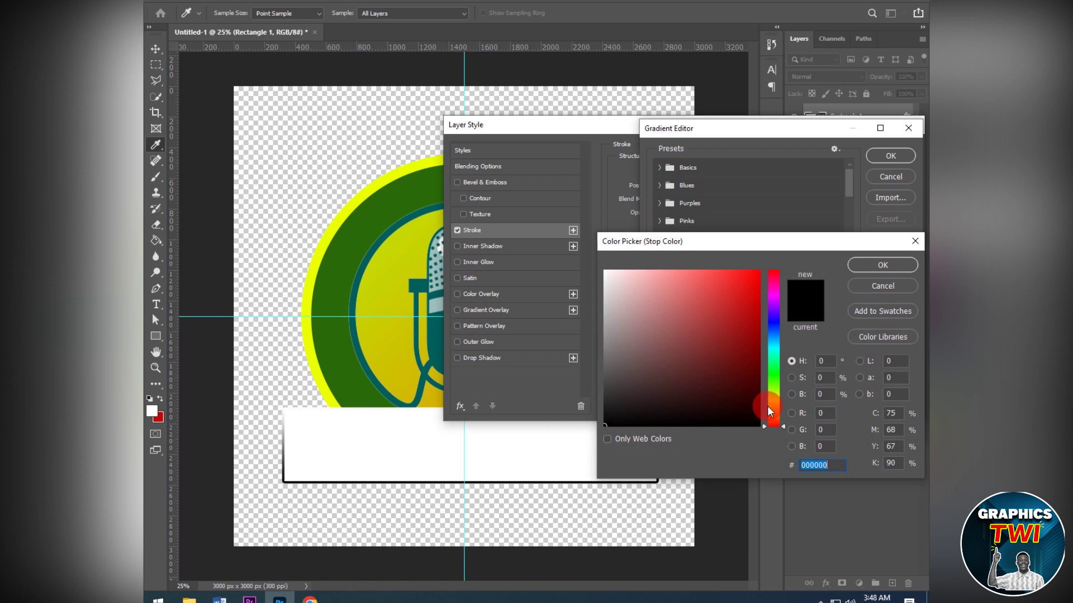
left_click_drag(768, 411, 773, 413)
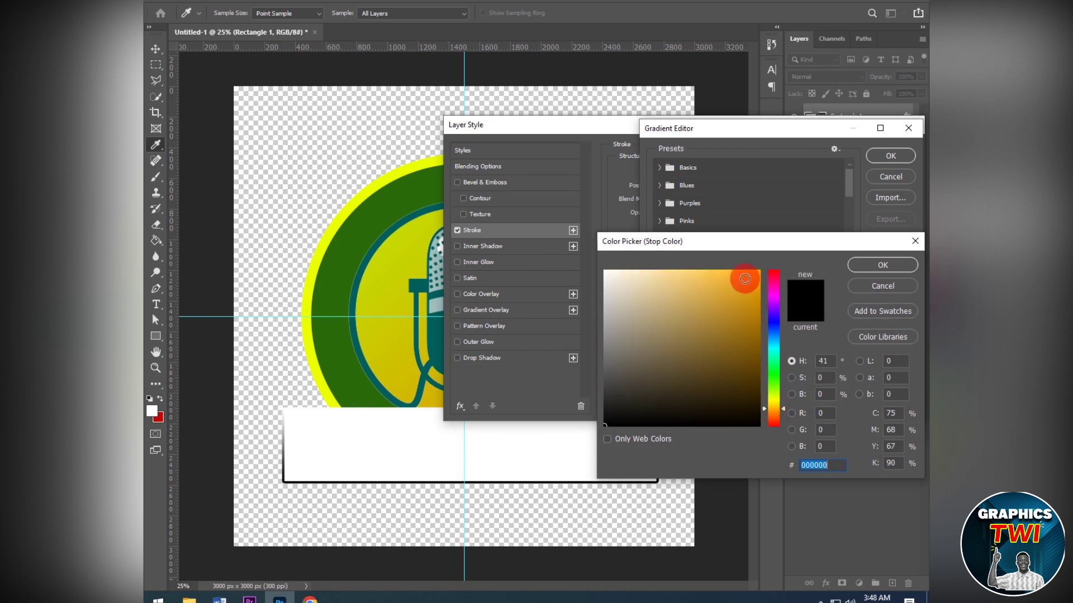
left_click(758, 323)
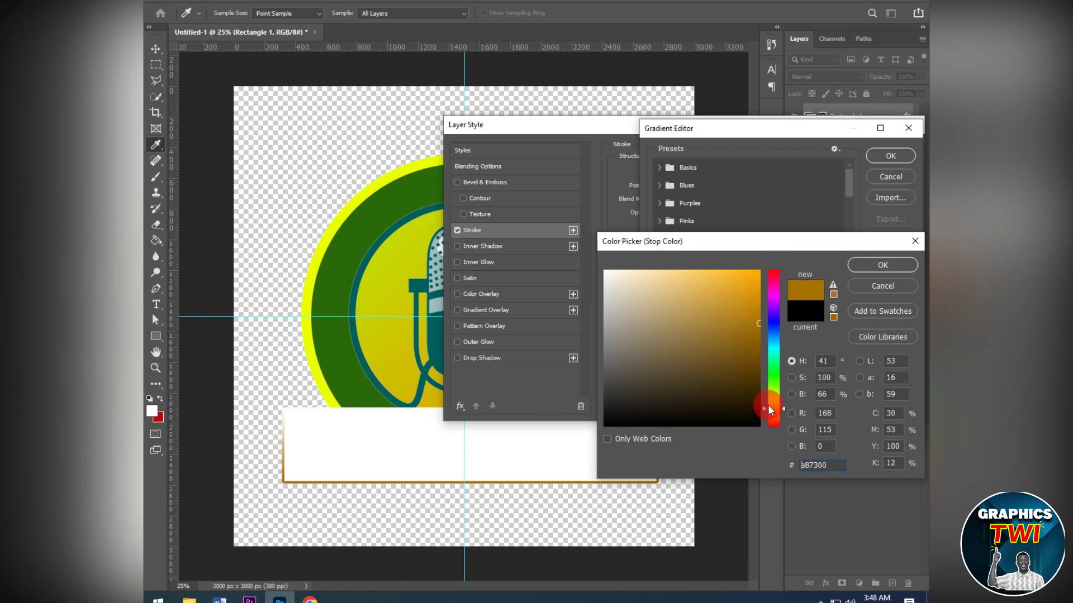
left_click(767, 405)
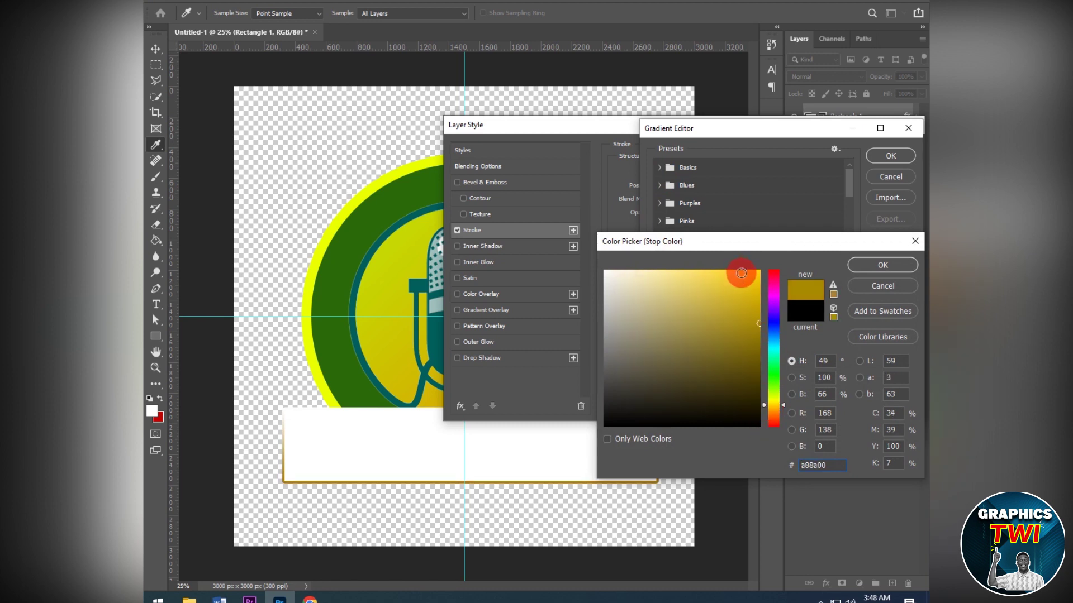
left_click(759, 271)
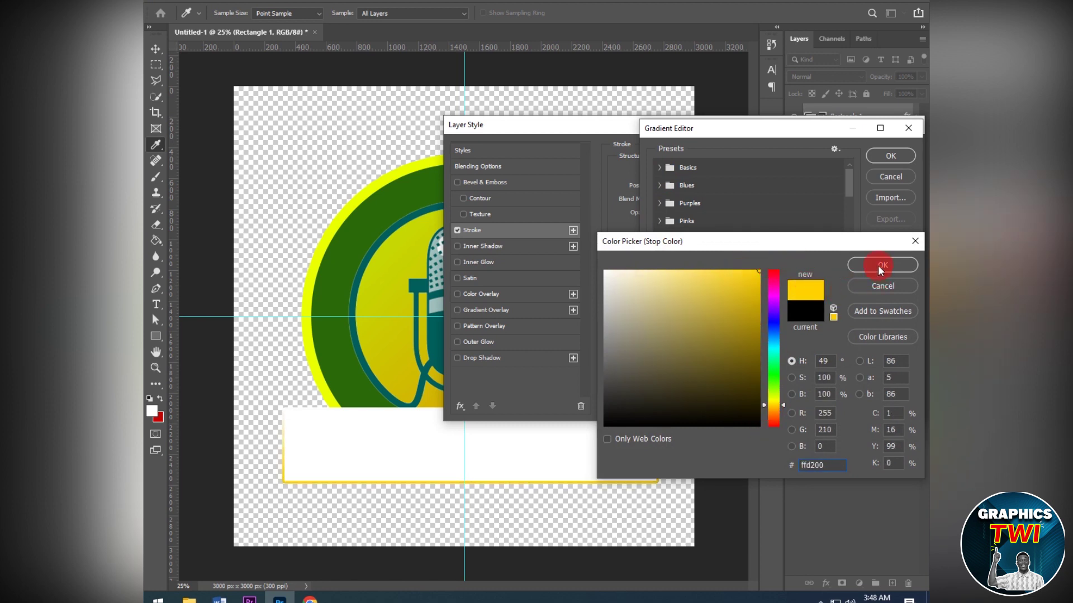
left_click(879, 267)
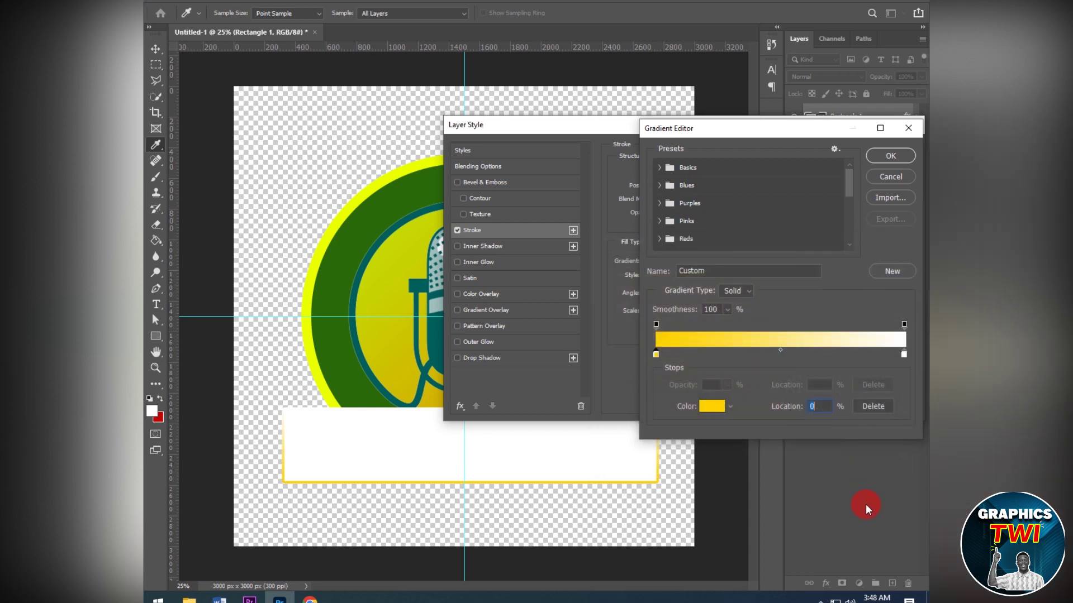
Set the end gradient stop to the dark green sampled from the logo ring.
double_click(906, 354)
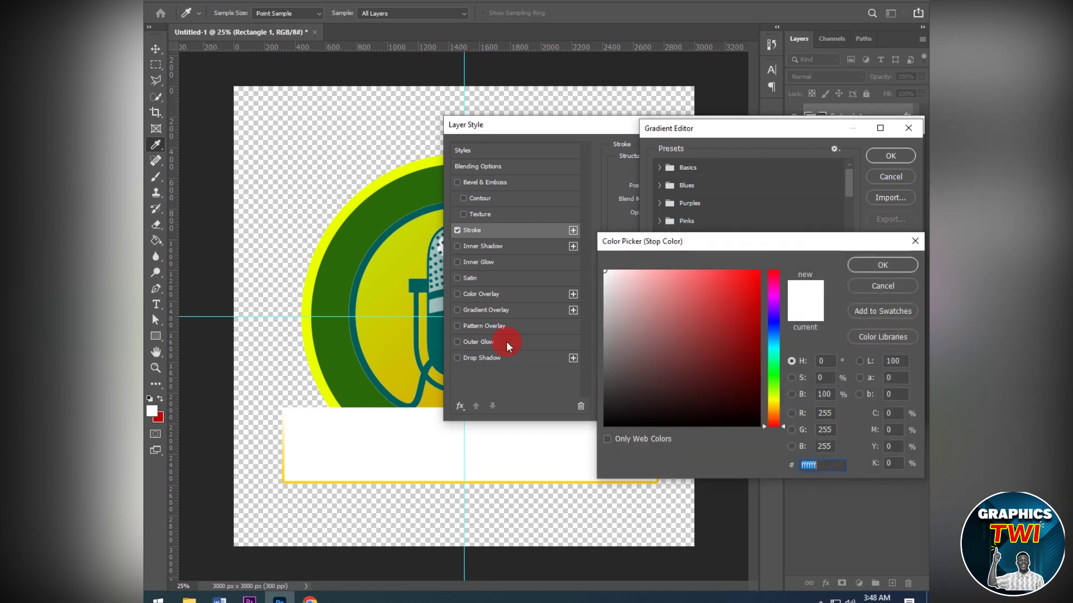
left_click(314, 294)
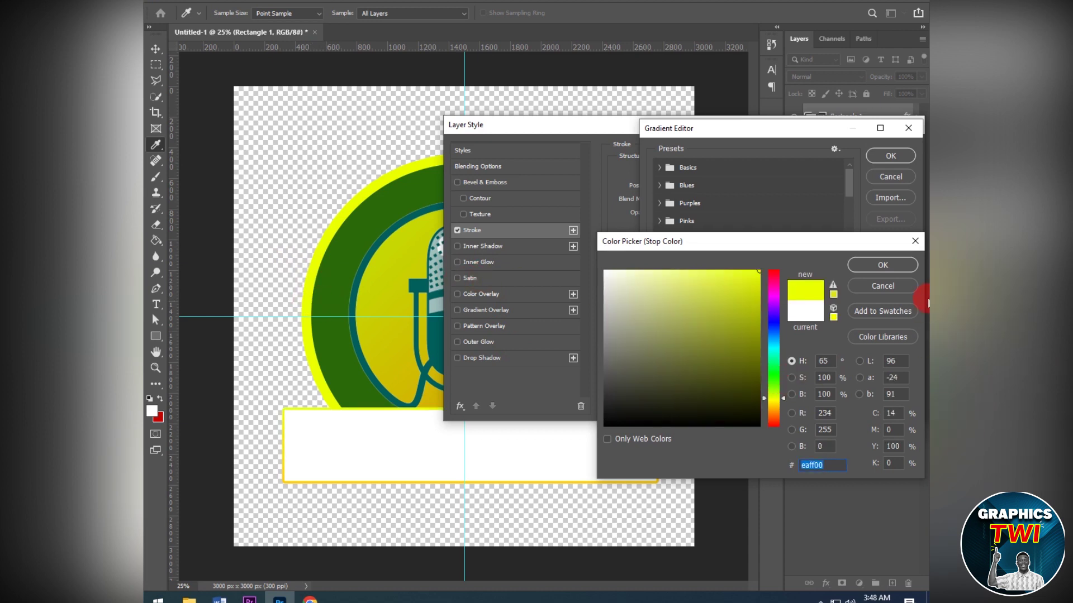
left_click(908, 266)
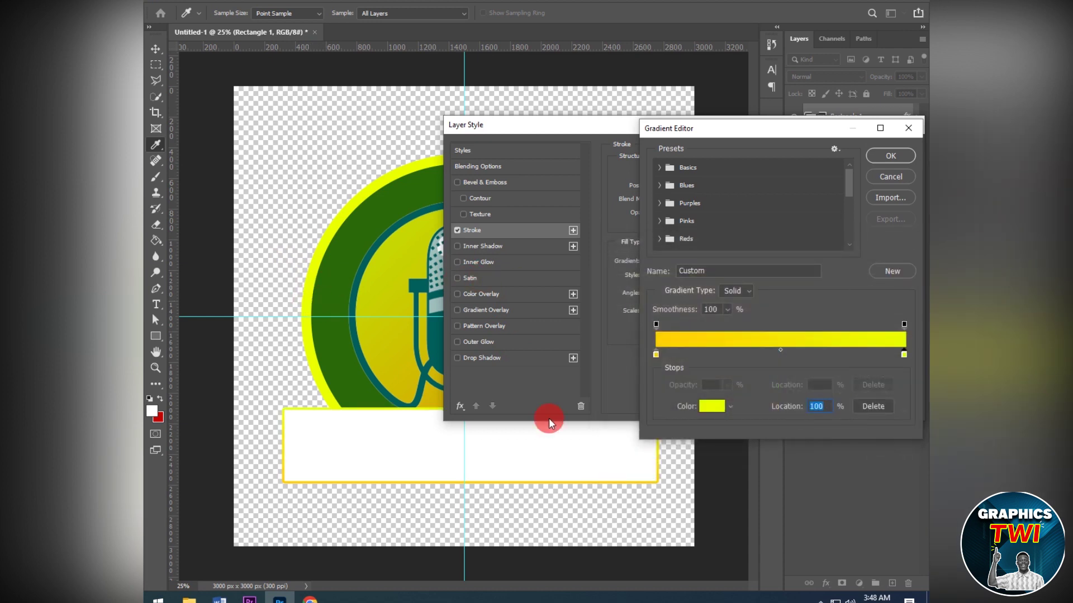
double_click(905, 353)
left_click(340, 283)
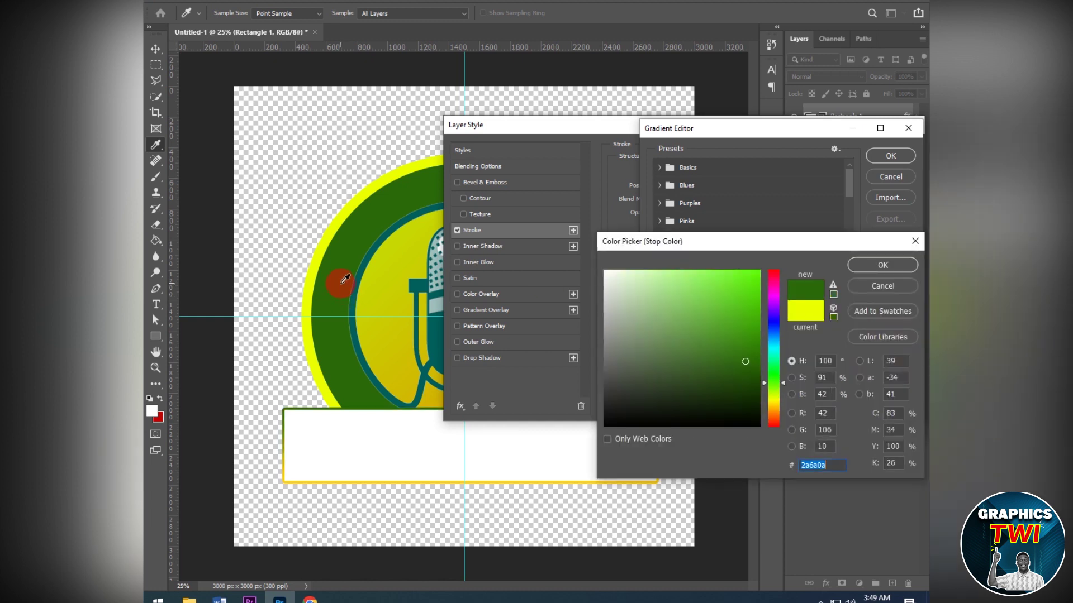
left_click(894, 265)
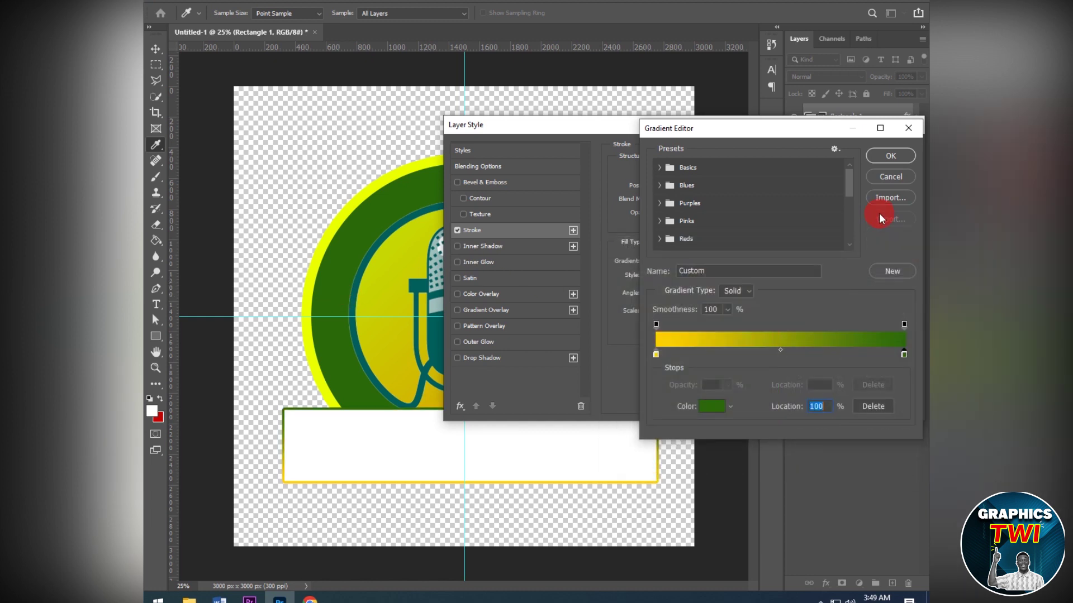
left_click(889, 156)
Angle the stroke gradient to 156° with green on the left, then apply the stroke.
left_click_drag(667, 119, 741, 87)
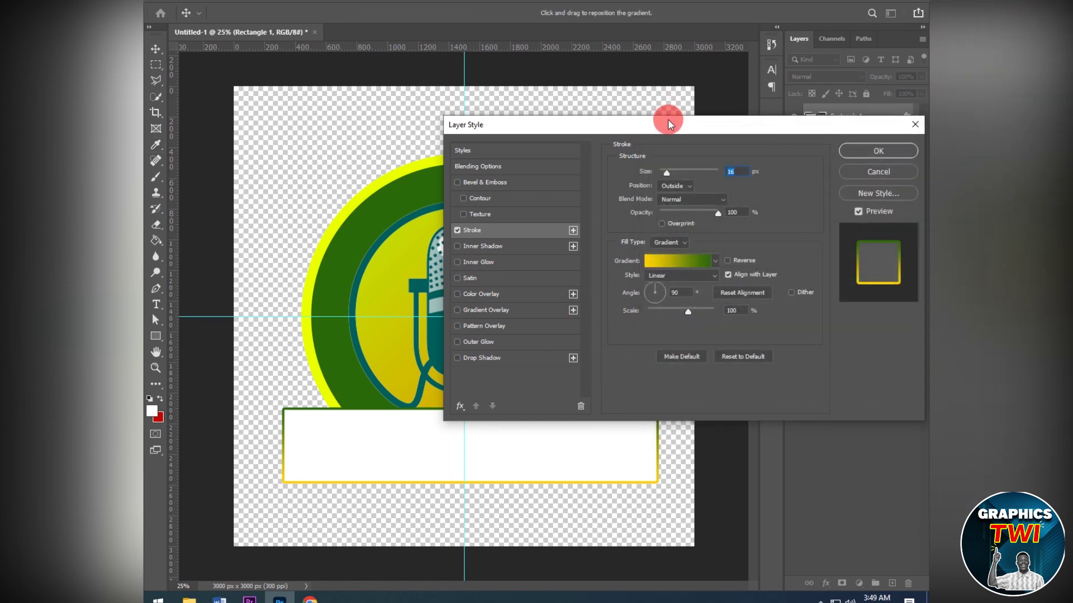
left_click_drag(735, 271, 737, 257)
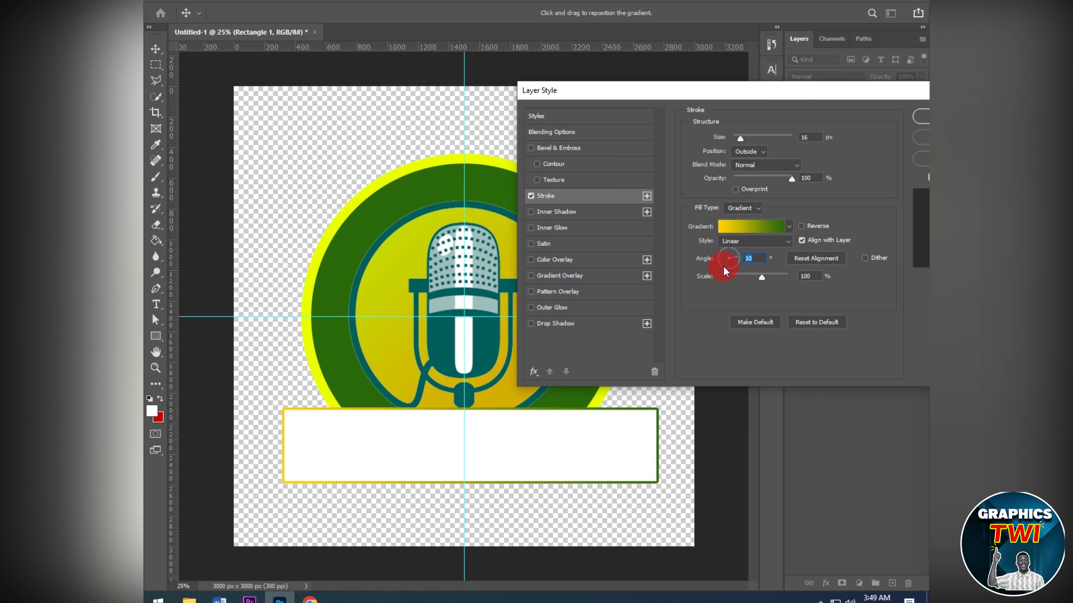
left_click_drag(721, 258, 720, 256)
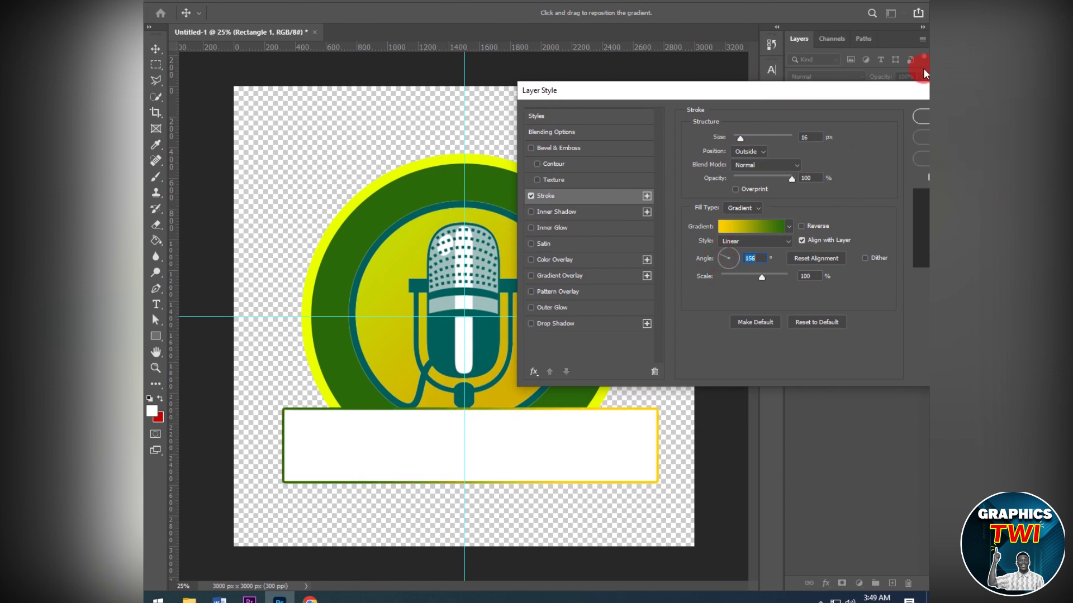
left_click(925, 123)
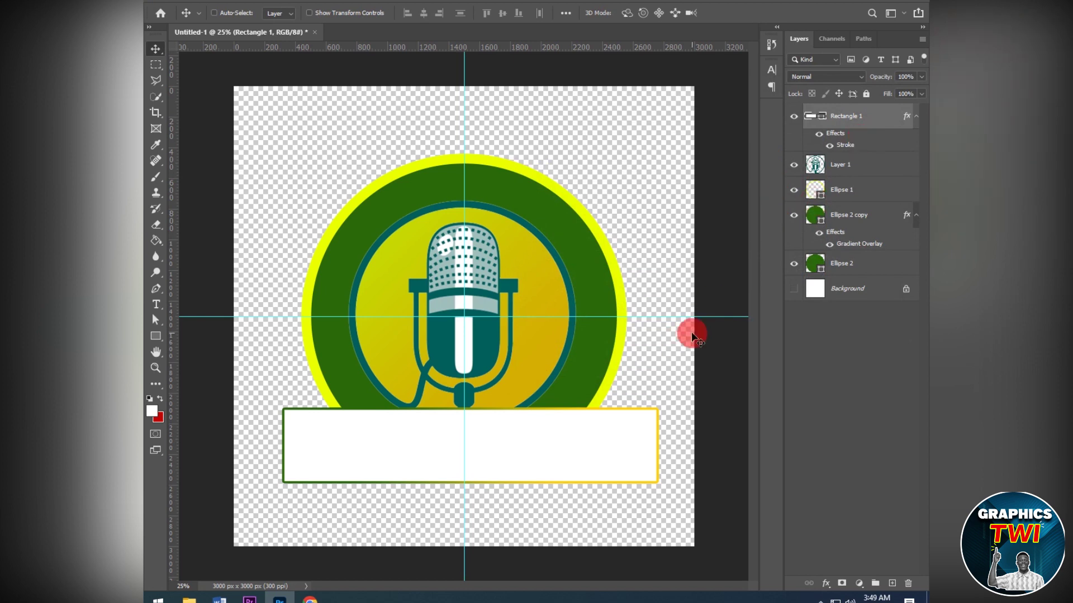
mouse_move(188, 598)
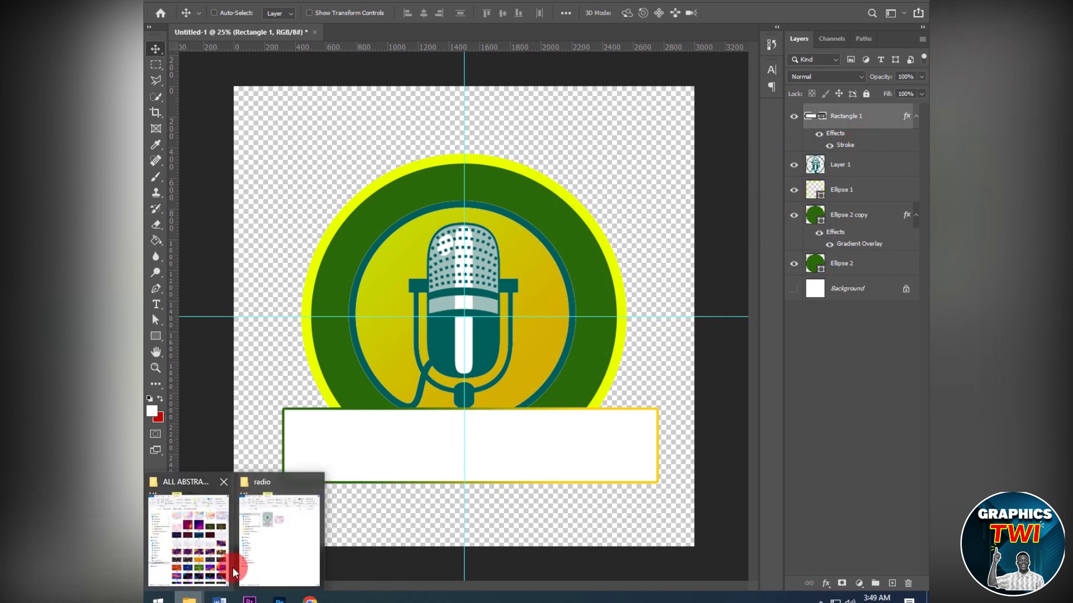
Drag the pink wave image 25_5_2021_20 from File Explorer onto the canvas.
left_click(262, 557)
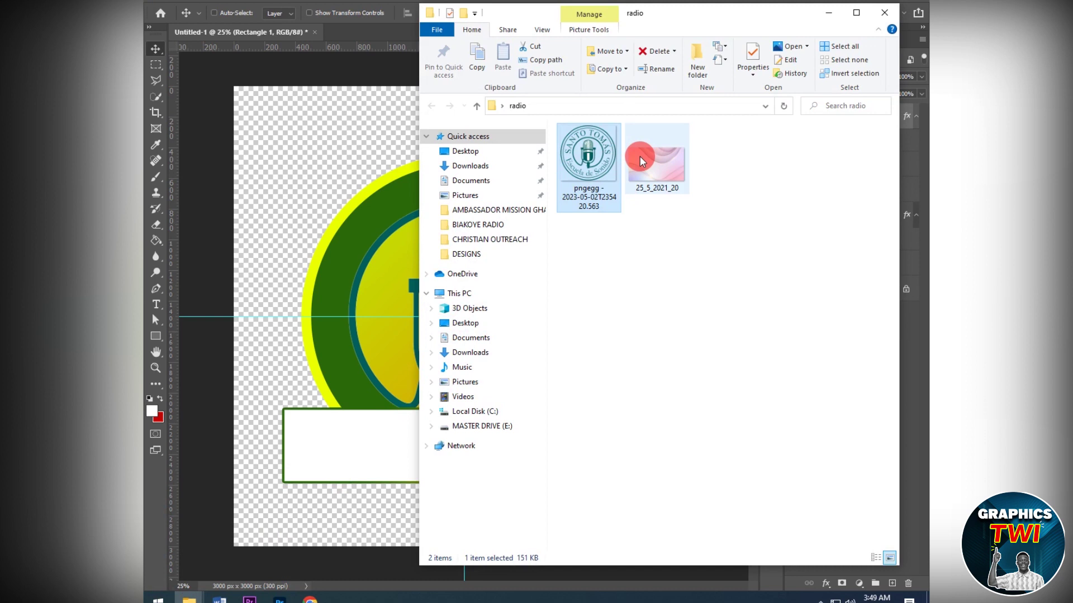
left_click_drag(643, 159, 383, 300)
left_click_drag(349, 418, 358, 416)
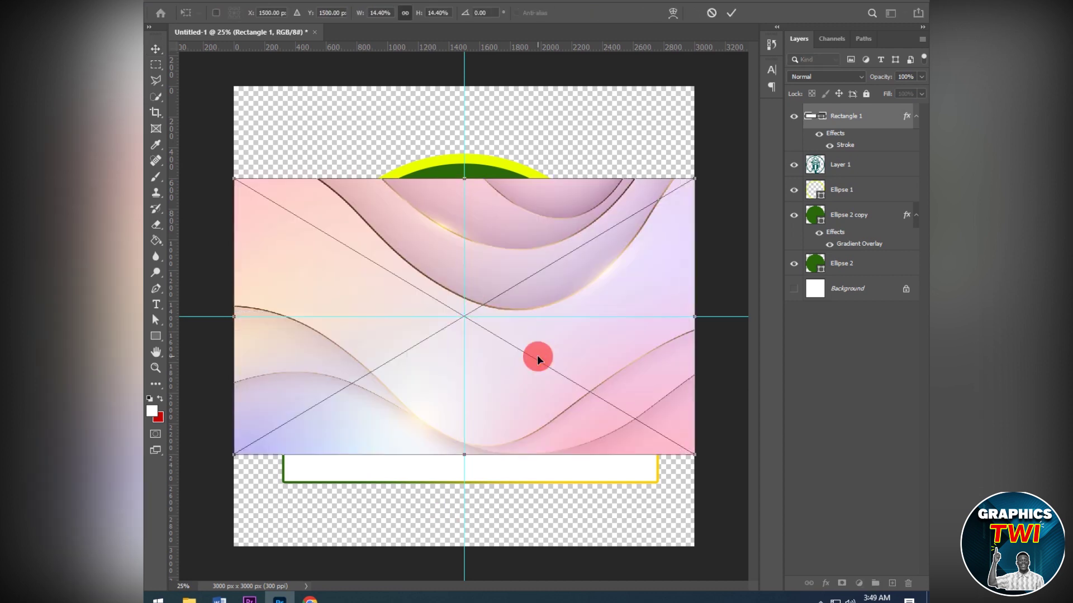
Scale the placed wave image to about 12.55% and position it over the lower canvas.
mouse_move(550, 317)
left_mouse_down()
mouse_move(566, 404)
mouse_move(579, 397)
left_mouse_up()
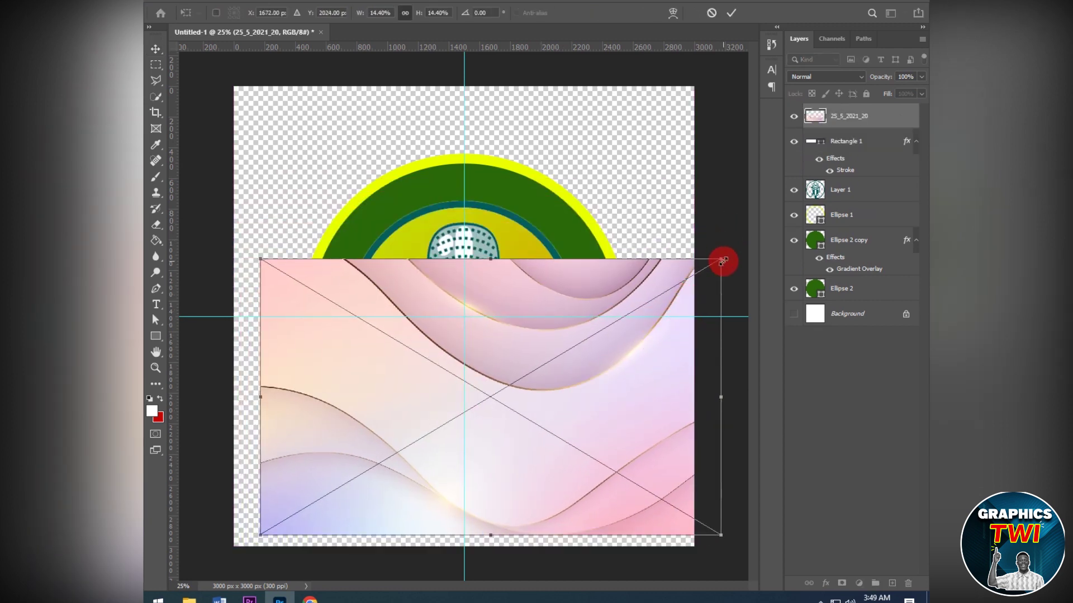
left_click_drag(721, 258, 668, 330)
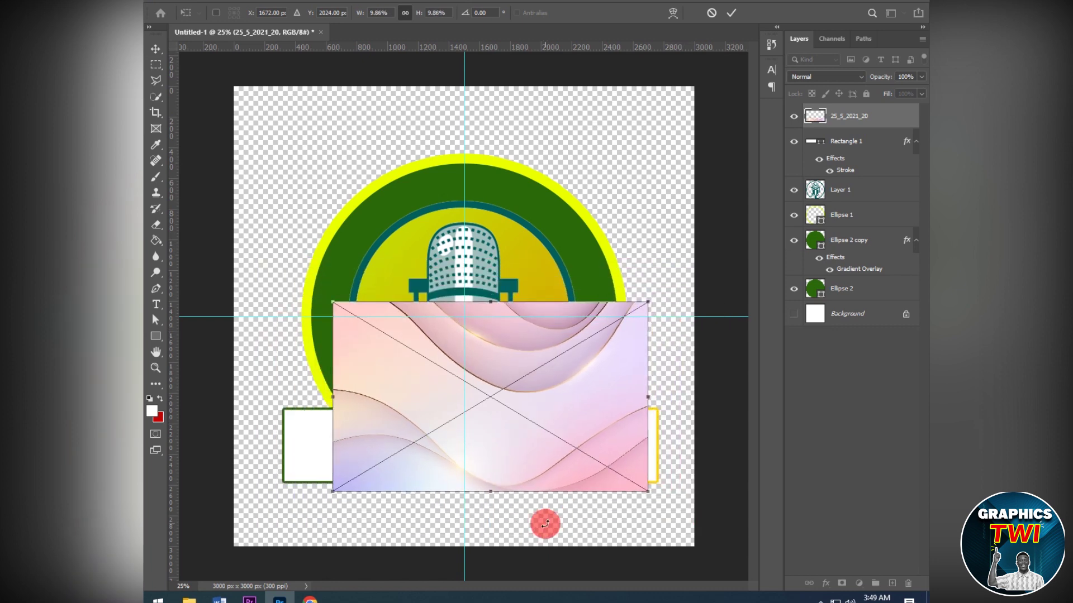
mouse_move(638, 428)
left_mouse_down()
mouse_move(646, 435)
mouse_move(588, 447)
left_mouse_up()
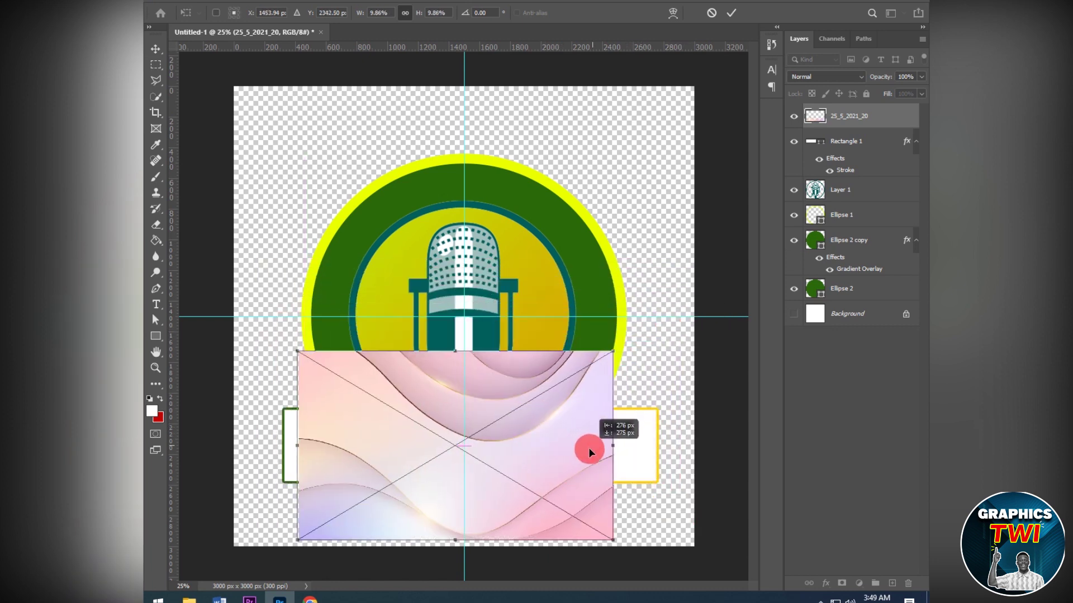
left_click_drag(620, 351, 678, 349)
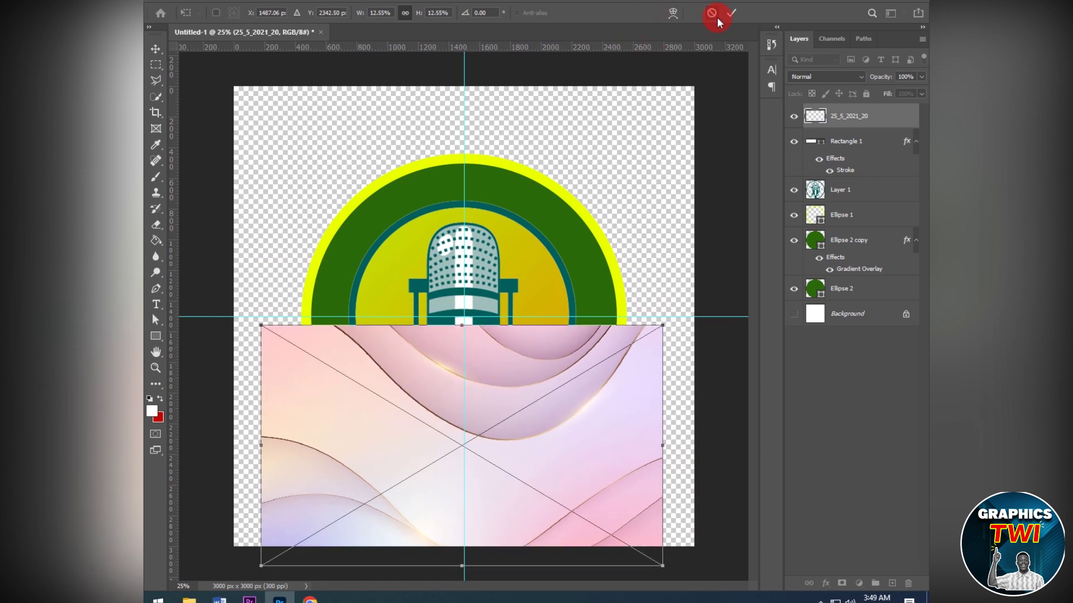
left_click(737, 13)
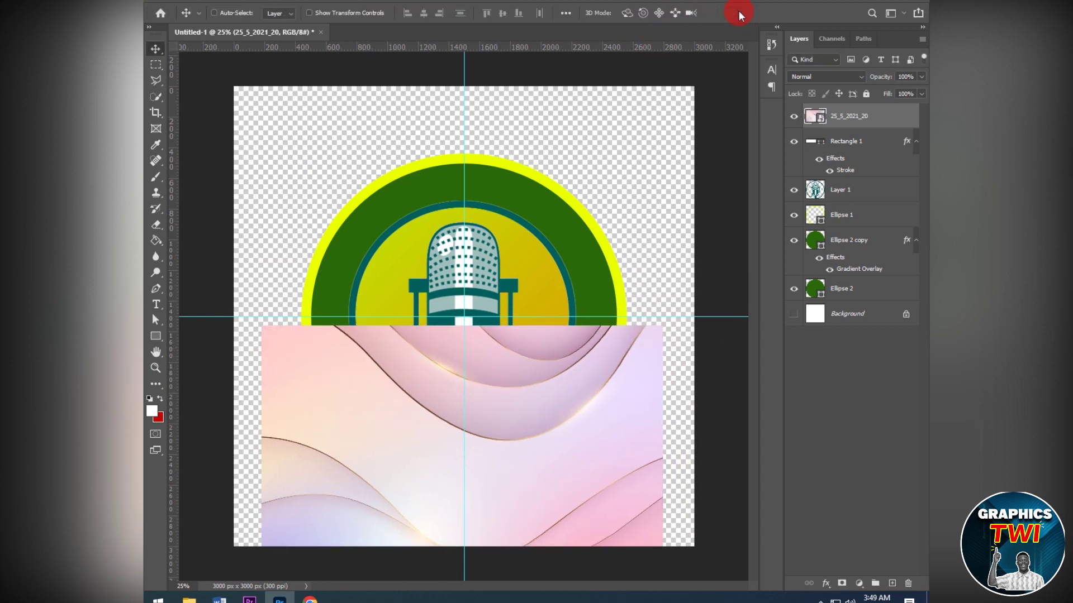
Rasterize the wave image layer and desaturate it to grey with Shift+Ctrl+U.
right_click(883, 119)
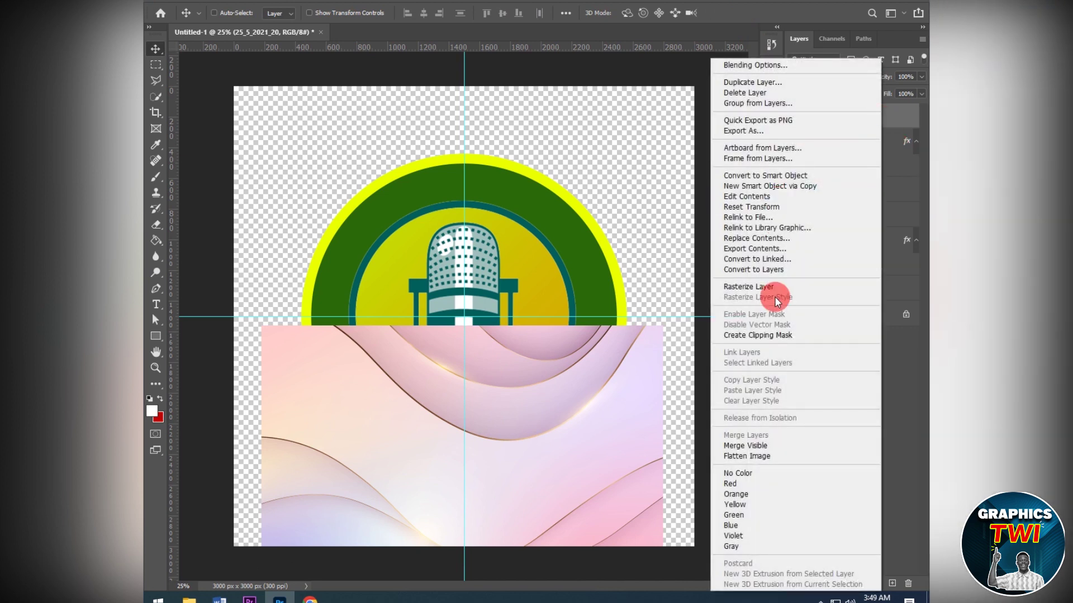
left_click(768, 288)
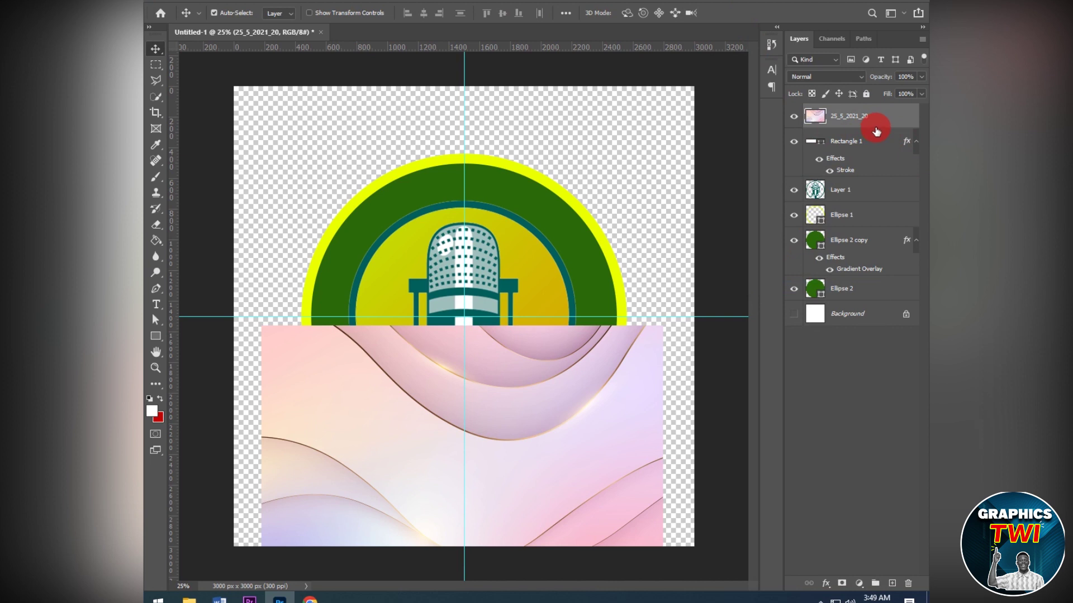
key("ctrl+shift+u")
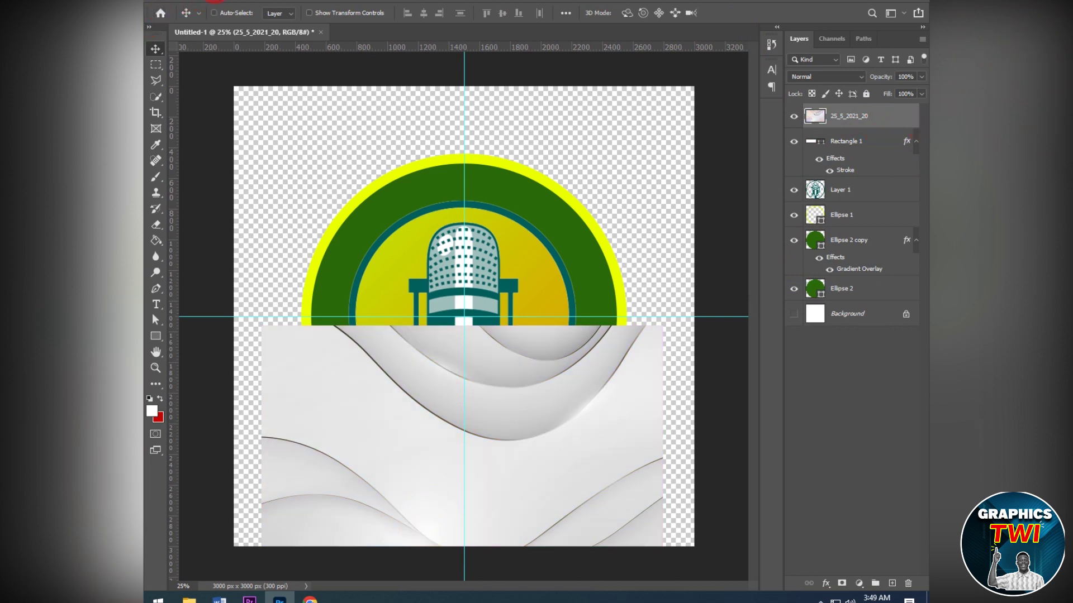
left_click(215, 1)
left_click(215, 25)
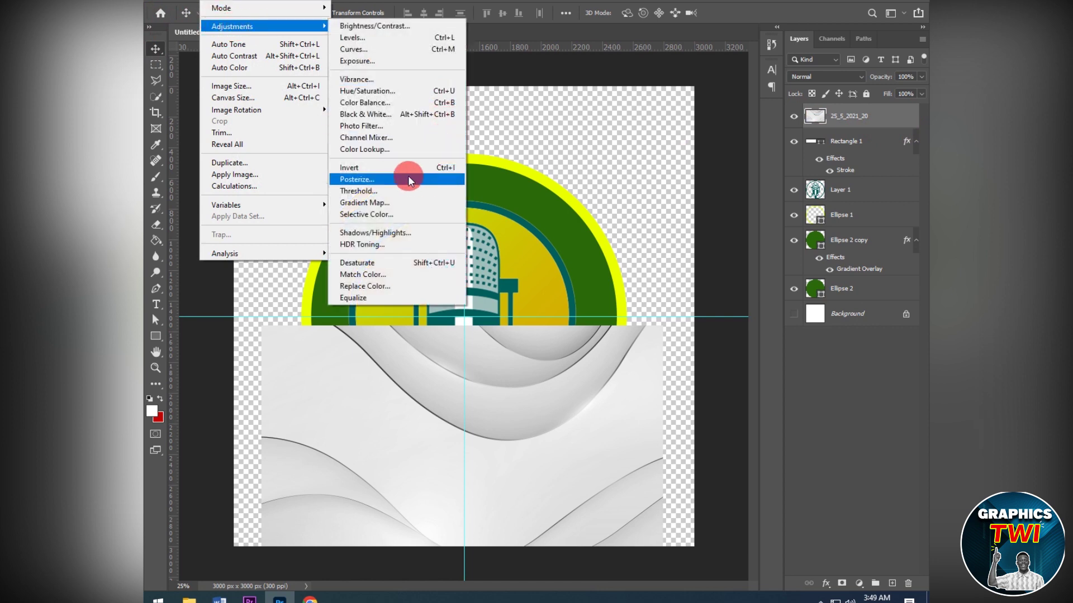
left_click(411, 115)
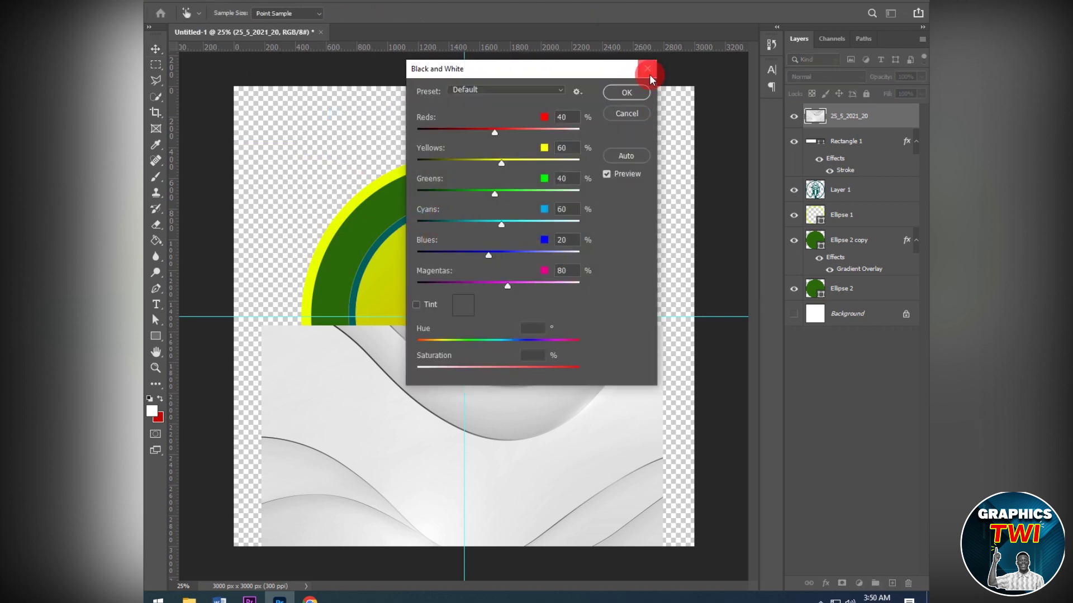
left_click(648, 73)
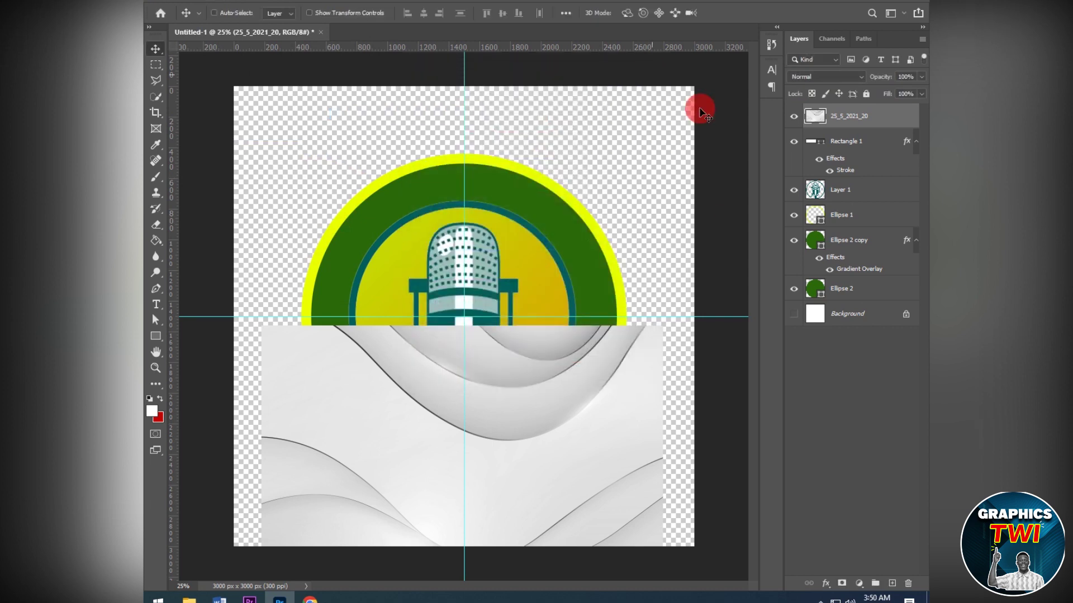
Clip the grey wave image to the rectangle and shift it down into the banner.
right_click(883, 116)
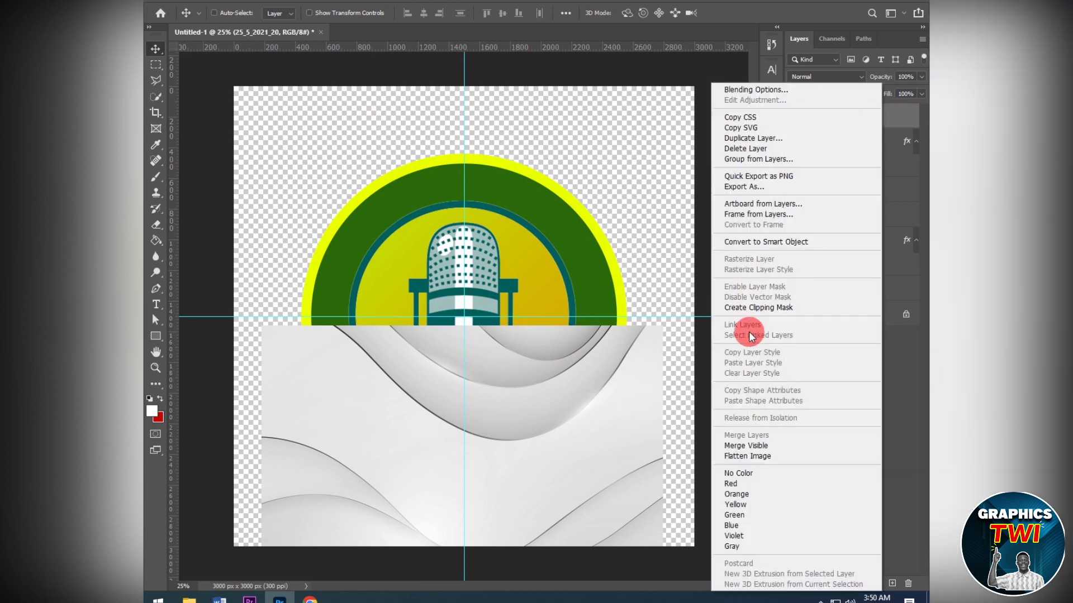
left_click(774, 309)
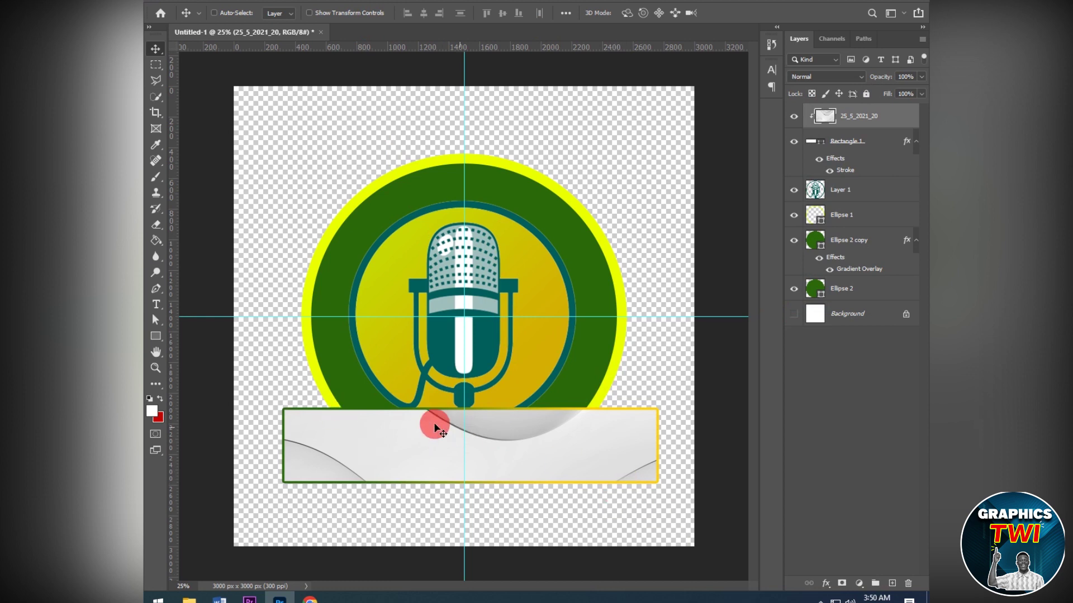
mouse_move(570, 445)
left_mouse_down()
mouse_move(604, 536)
mouse_move(579, 517)
left_mouse_up()
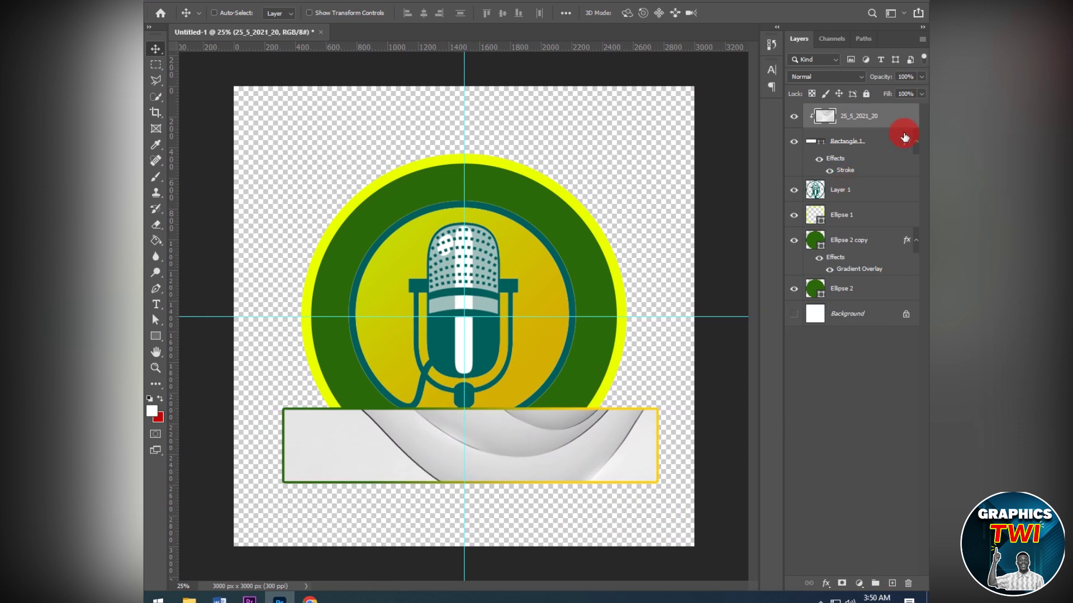
Add a clipped Gradient Map layer and set its first stop to dark green 3a5308.
left_click(860, 584)
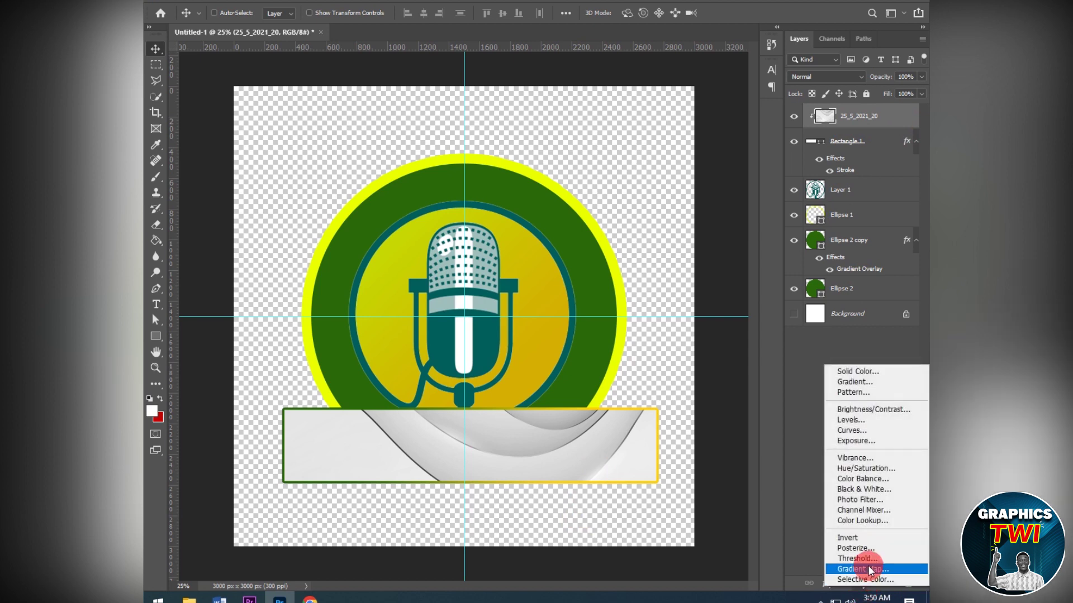
left_click(869, 569)
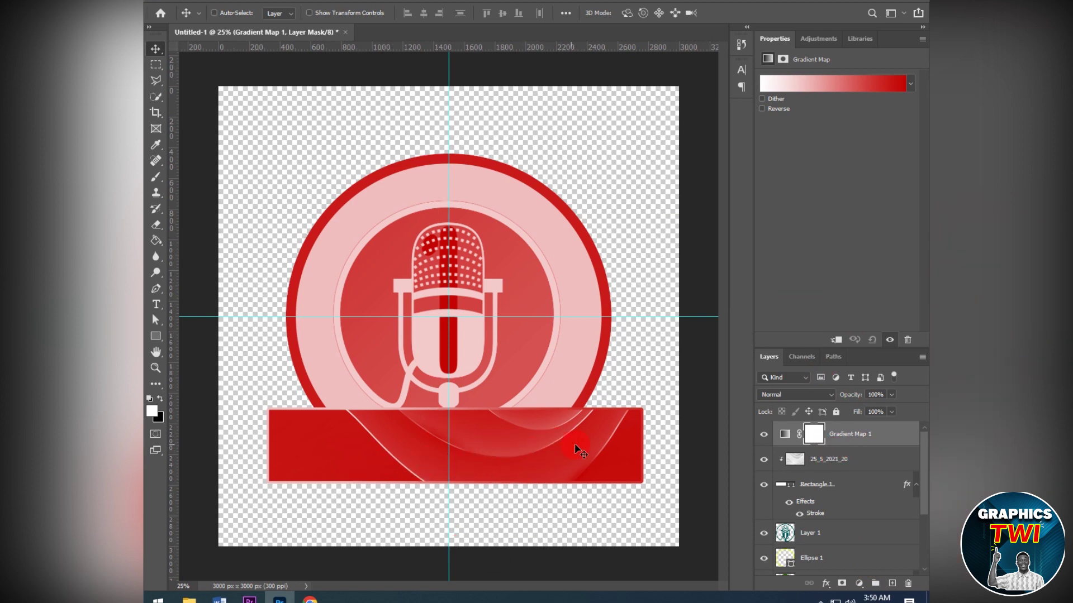
left_click(836, 339)
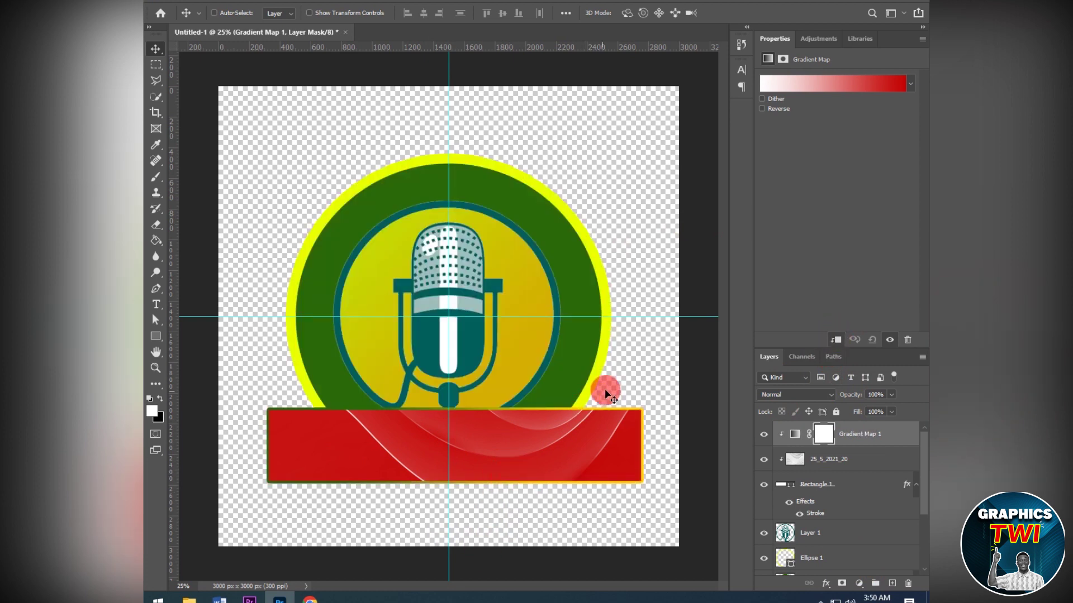
left_click(817, 85)
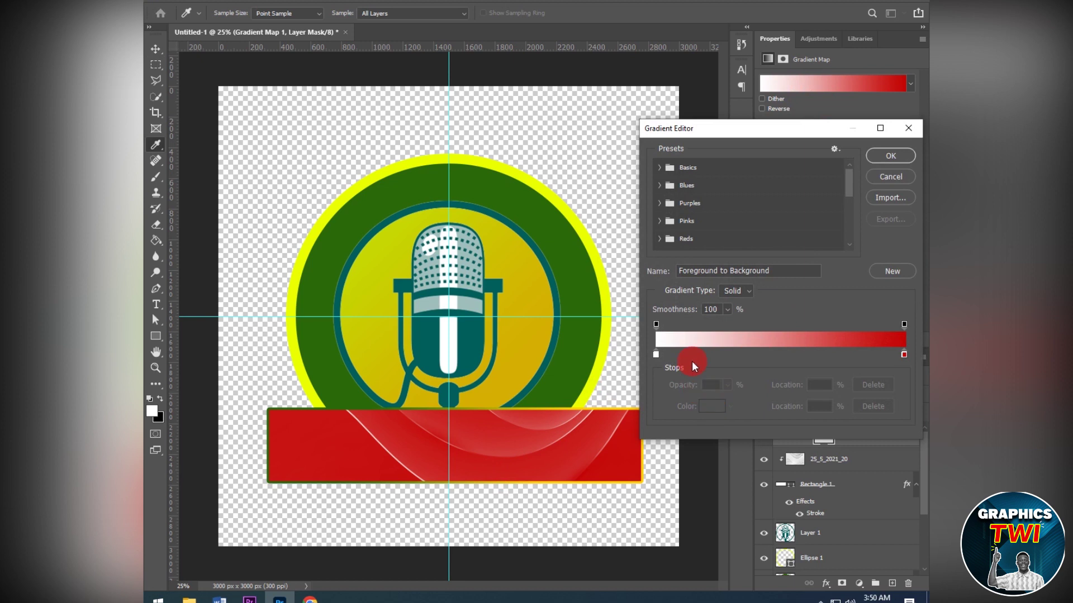
double_click(656, 355)
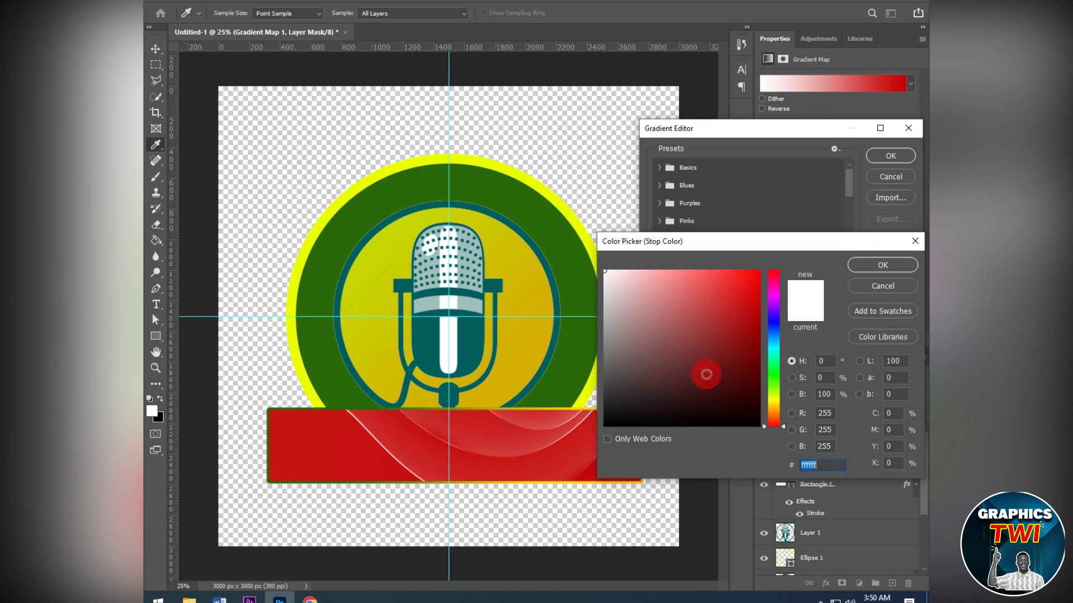
left_click(775, 391)
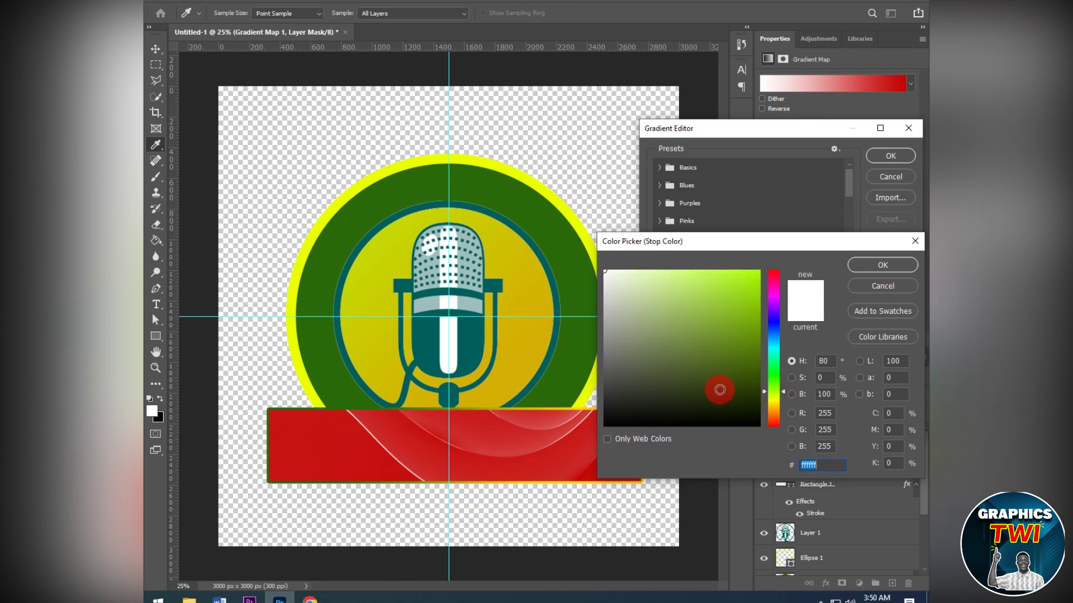
left_click_drag(719, 390, 744, 376)
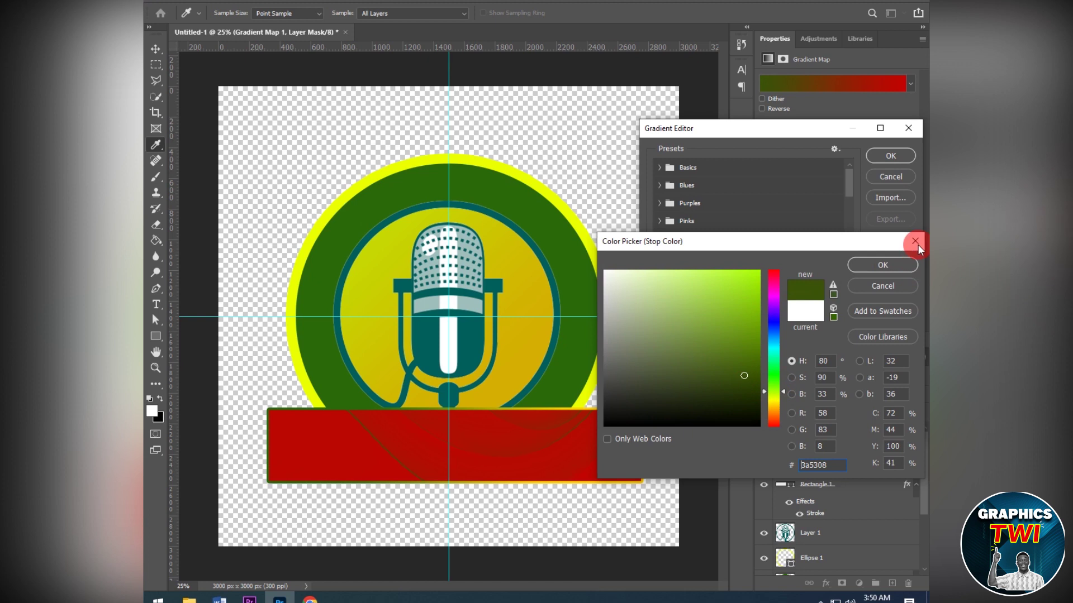
left_click(884, 267)
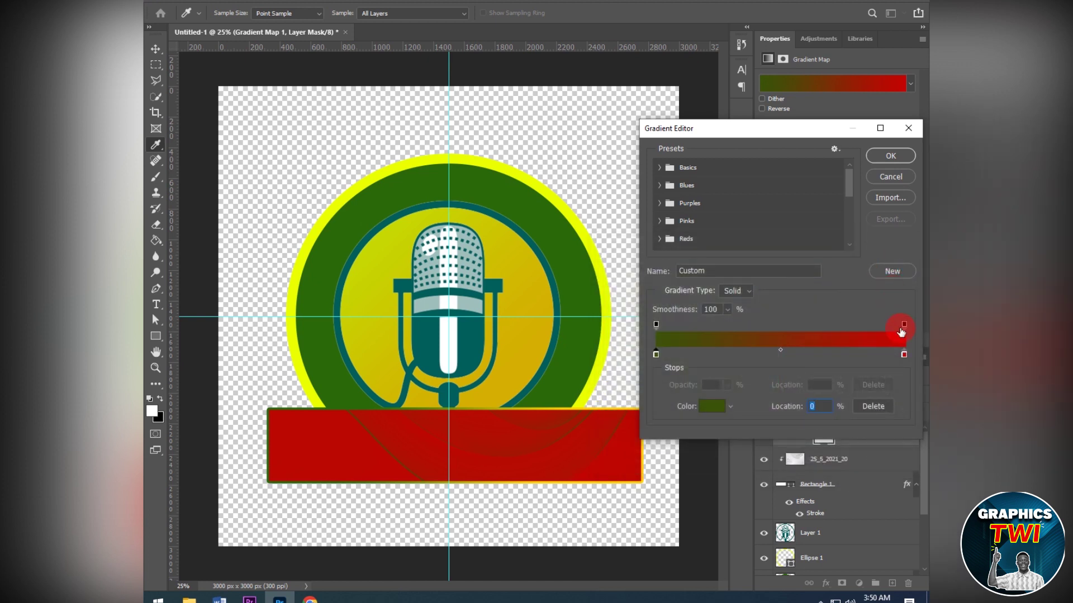
Set the gradient map's end stop to near-black green 142203.
left_click(904, 355)
double_click(903, 353)
left_click(570, 354)
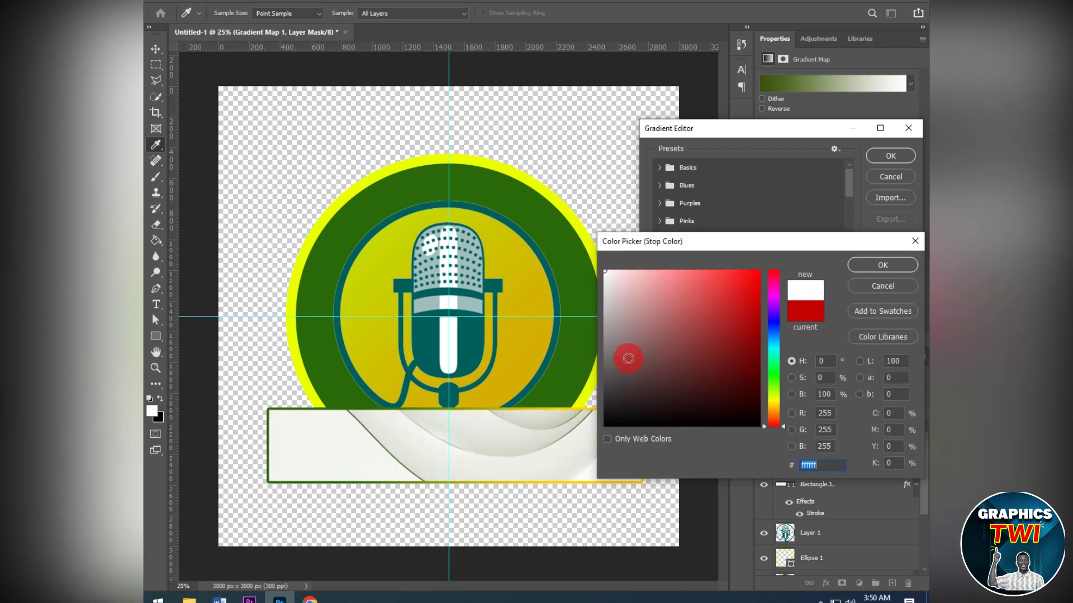
mouse_move(782, 369)
left_mouse_down()
mouse_move(775, 386)
mouse_move(750, 378)
left_mouse_up()
left_click(746, 388)
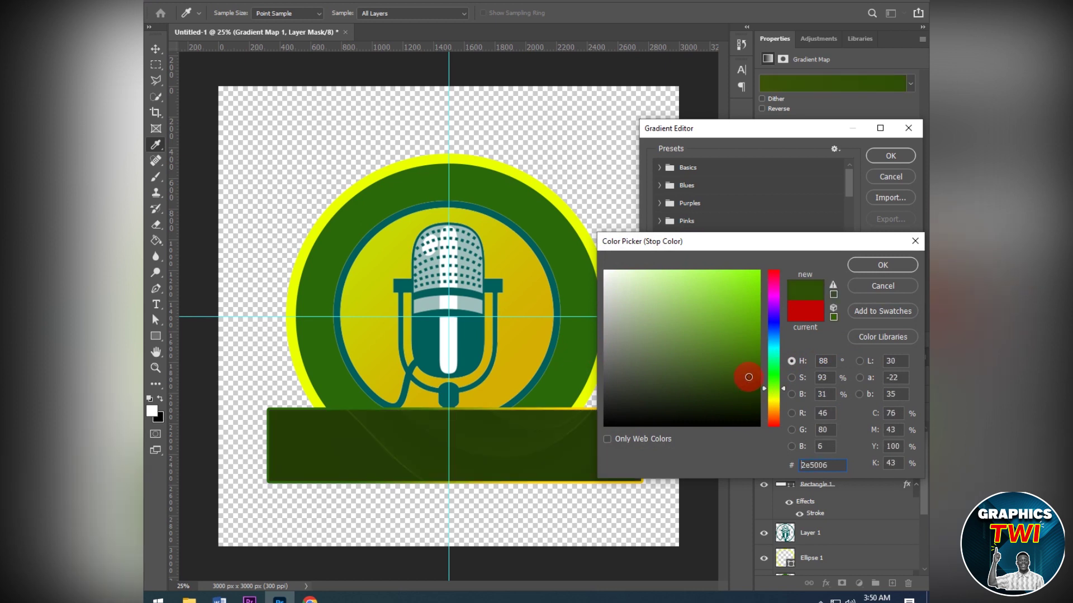
left_click(746, 385)
left_click_drag(745, 386, 747, 406)
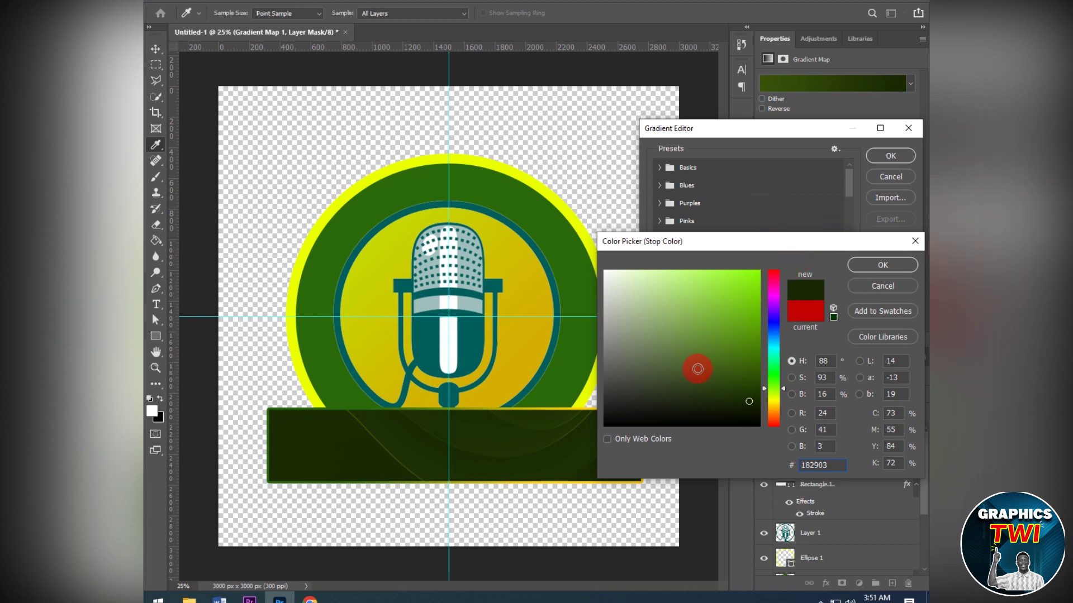
left_click(888, 273)
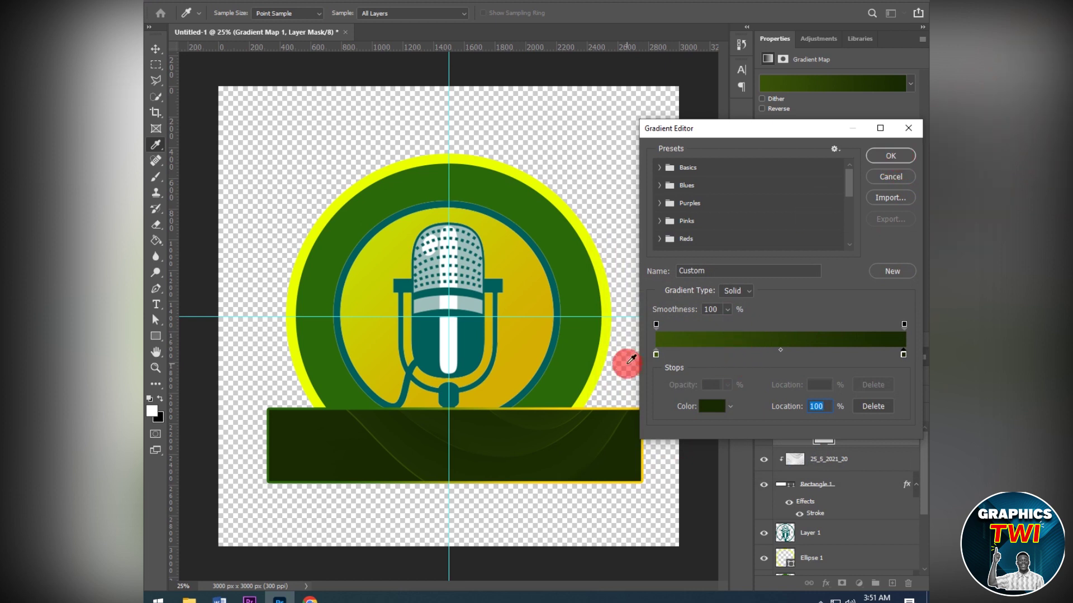
Move the first gradient stop to 33% location and apply the gradient map.
left_click_drag(655, 356, 710, 354)
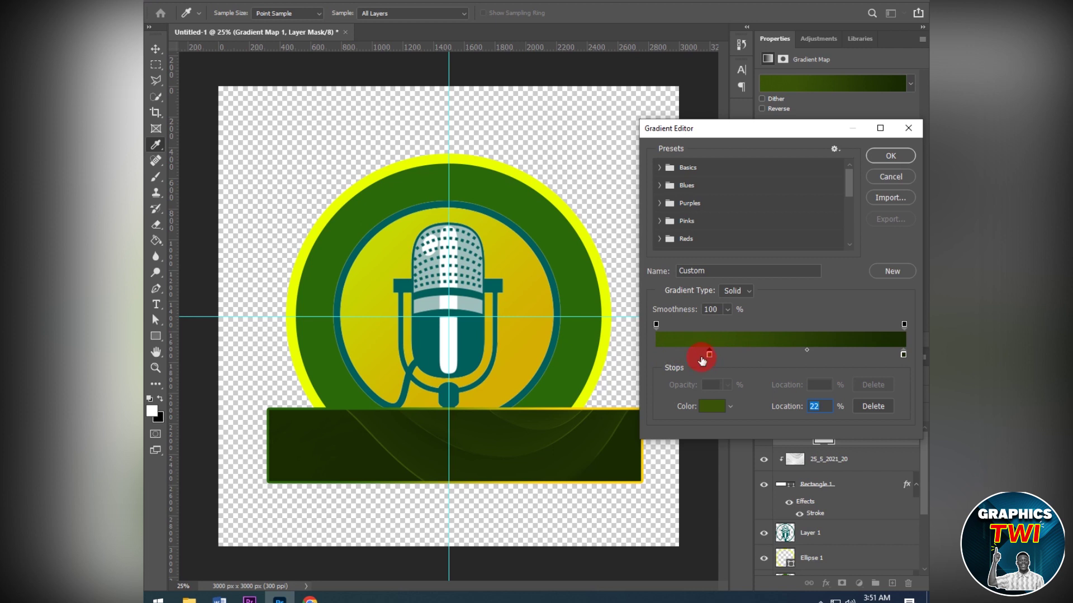
left_click_drag(709, 354, 738, 357)
left_click(906, 159)
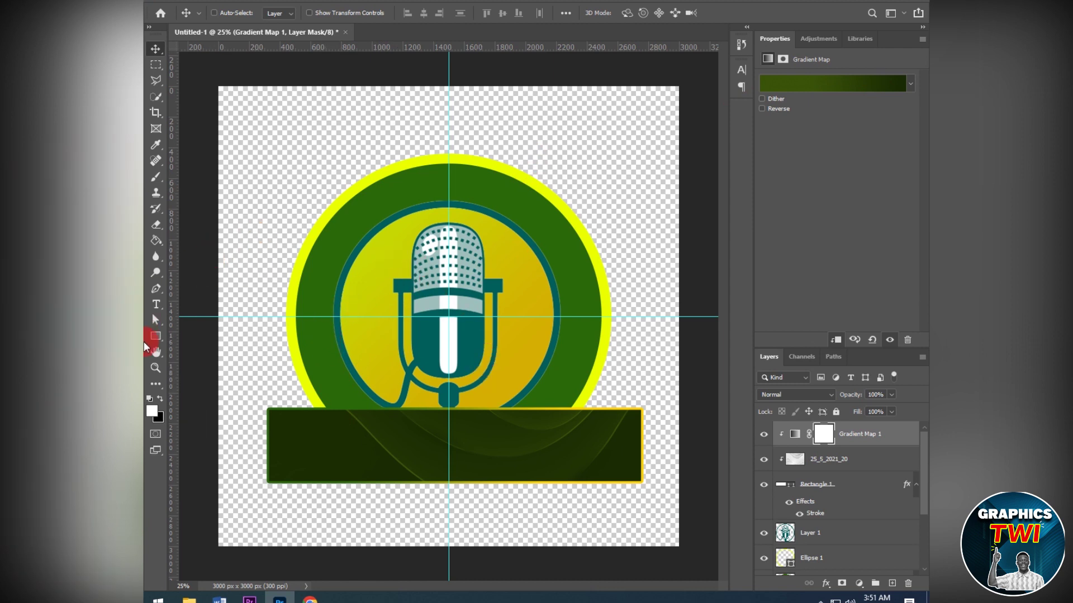
Choose the Custom Shape tool with the filled five-point star shape.
left_click_drag(156, 336, 183, 412)
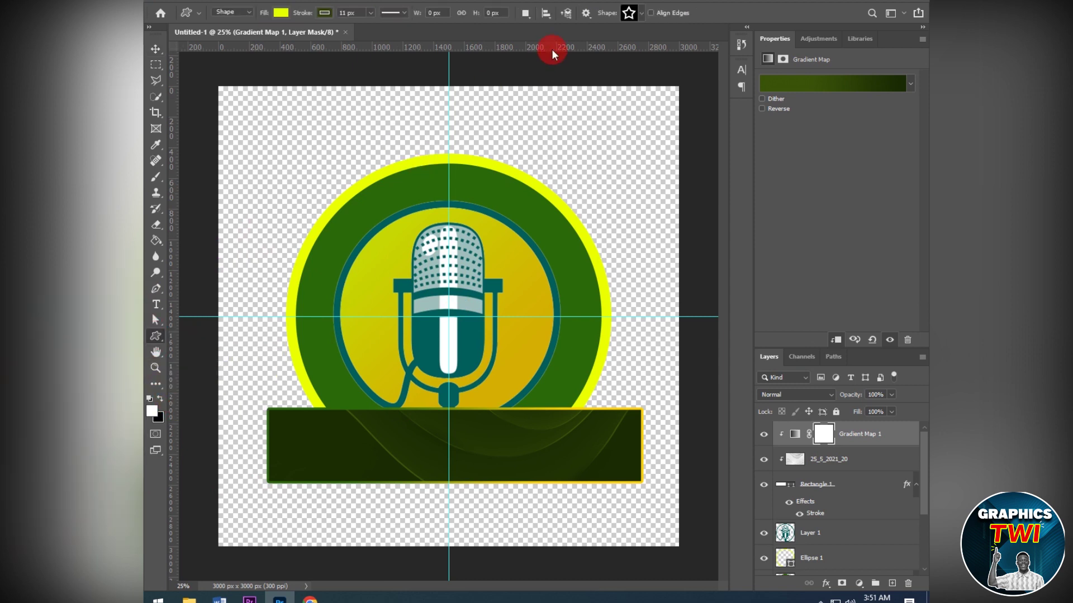
left_click(643, 14)
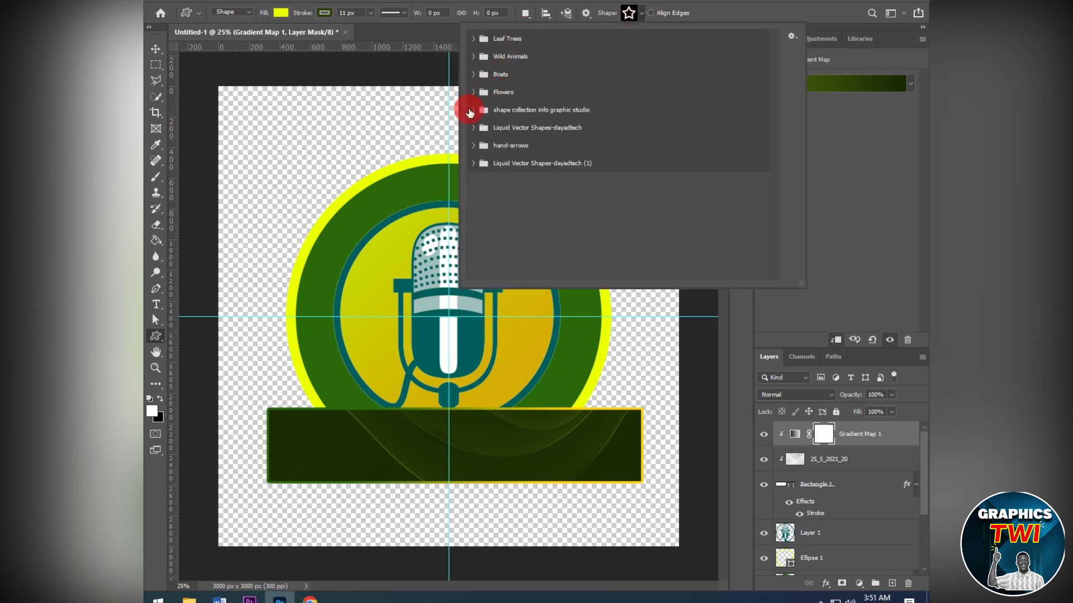
left_click(472, 111)
scroll(528, 170, "down", 1)
scroll(532, 172, "down", 1)
scroll(545, 179, "down", 1)
scroll(561, 183, "down", 1)
scroll(565, 184, "down", 1)
scroll(567, 192, "down", 1)
scroll(571, 187, "down", 2)
scroll(574, 179, "down", 1)
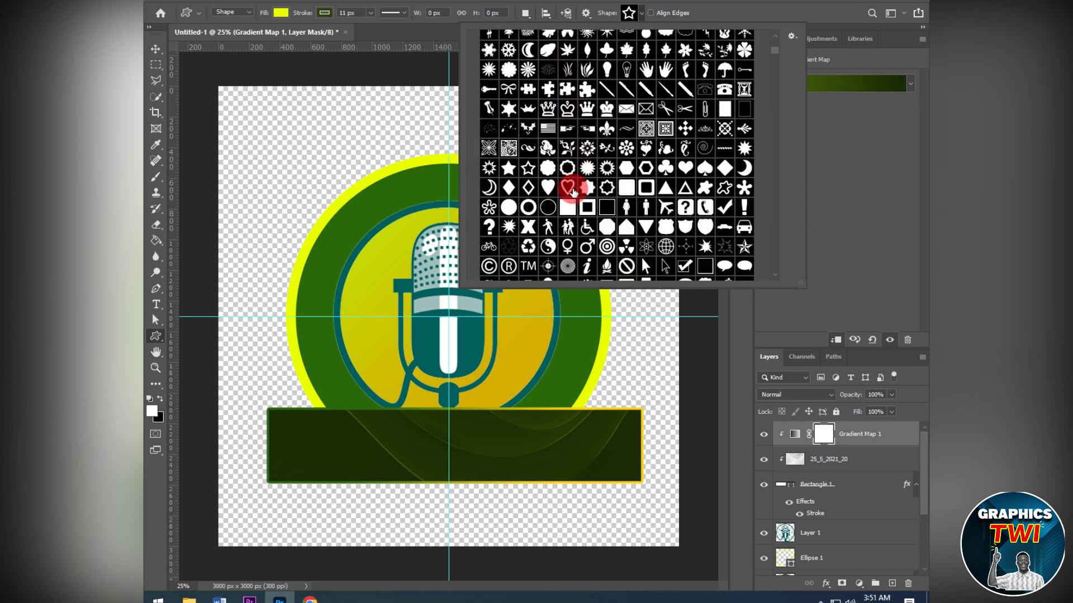
scroll(595, 179, "down", 1)
scroll(610, 170, "down", 1)
scroll(613, 178, "down", 1)
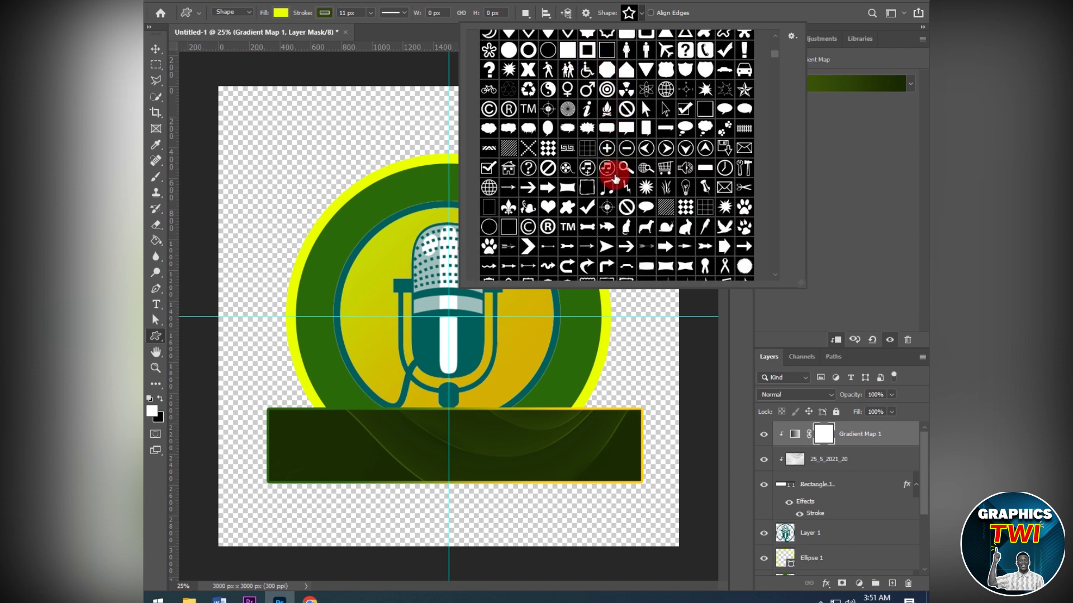
scroll(614, 179, "up", 1)
scroll(615, 179, "down", 1)
scroll(615, 179, "up", 1)
scroll(615, 177, "up", 1)
scroll(615, 178, "up", 1)
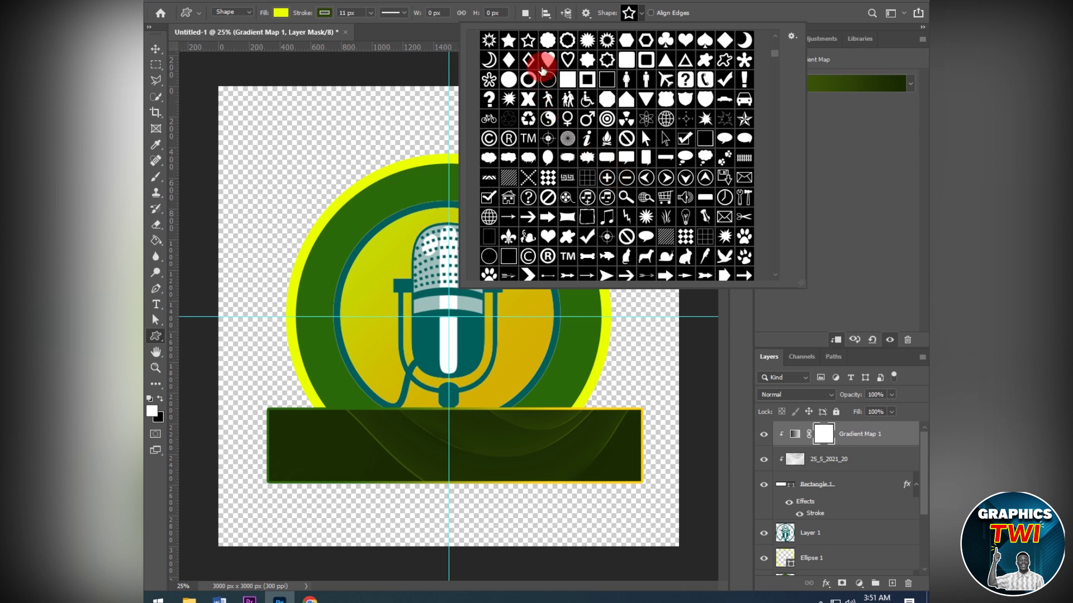
left_click(507, 45)
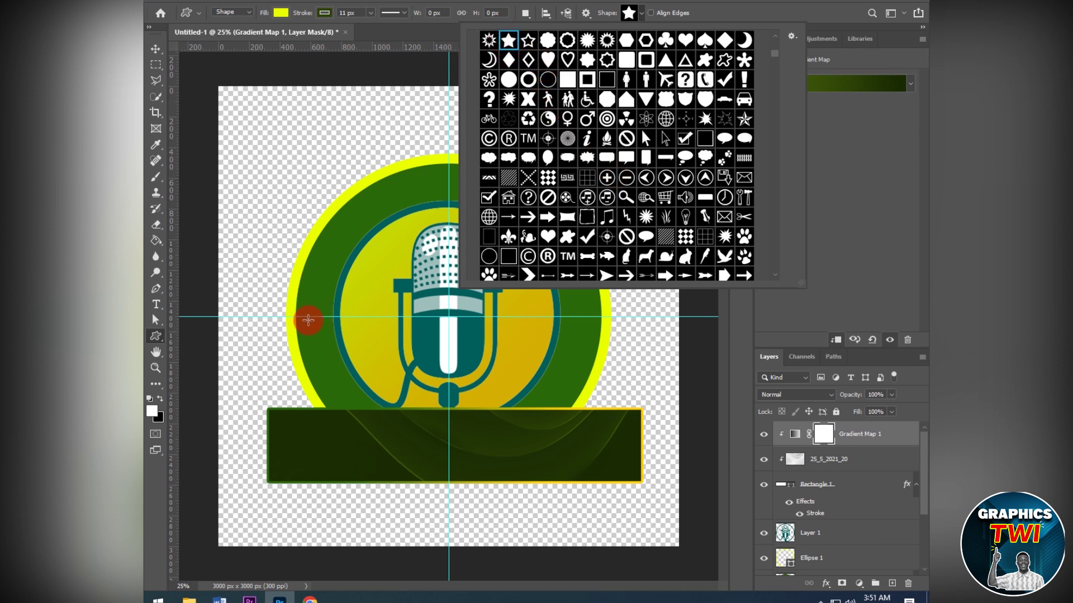
Draw a small star on the ring's left side with a white fill.
left_click_drag(306, 308, 325, 328)
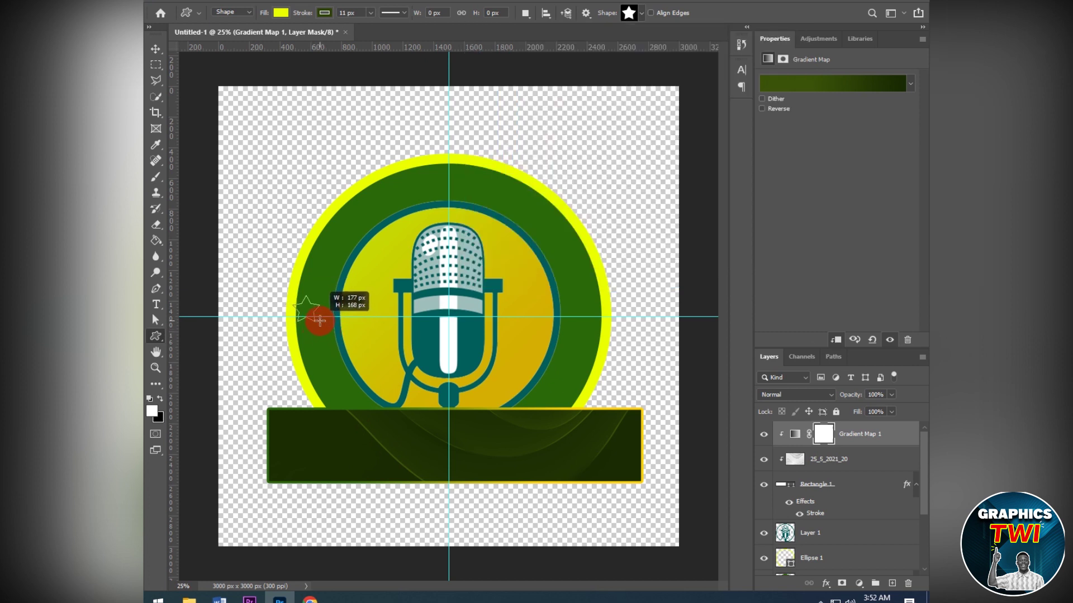
left_click_drag(325, 328, 314, 316)
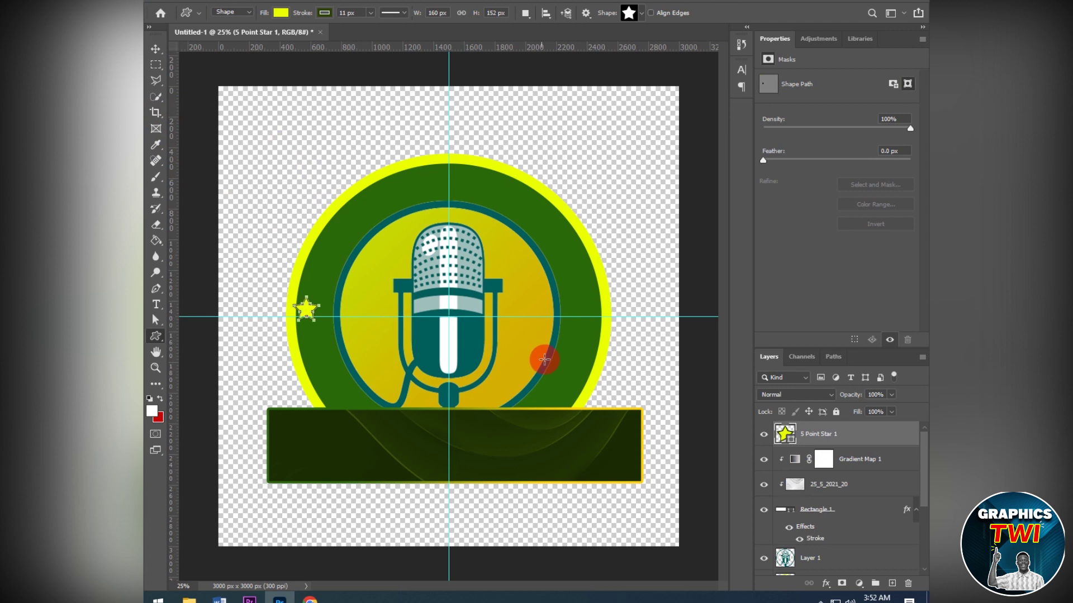
double_click(791, 443)
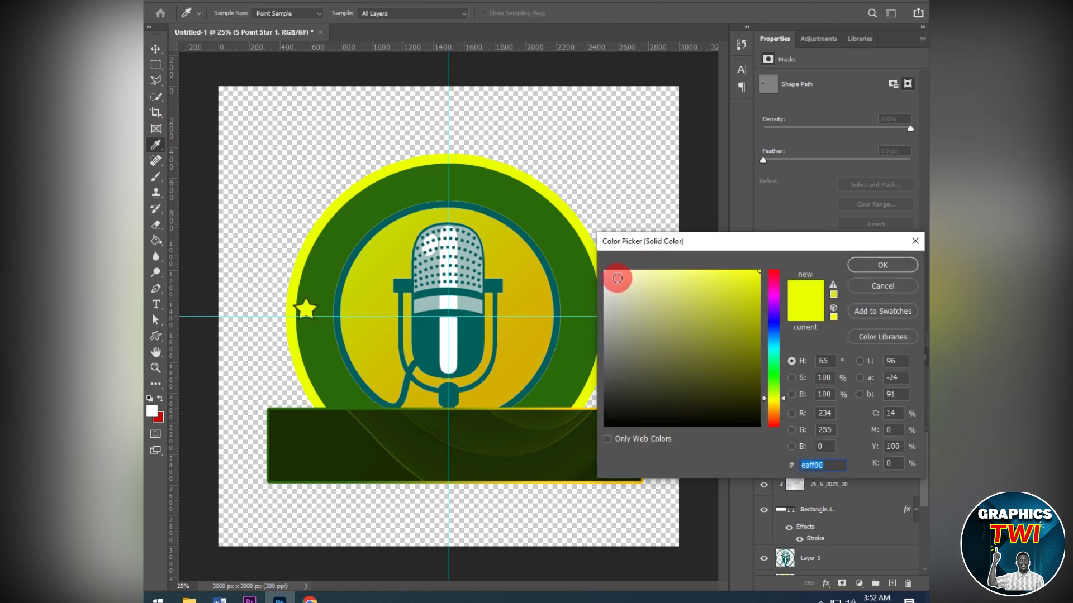
left_click_drag(630, 271, 604, 270)
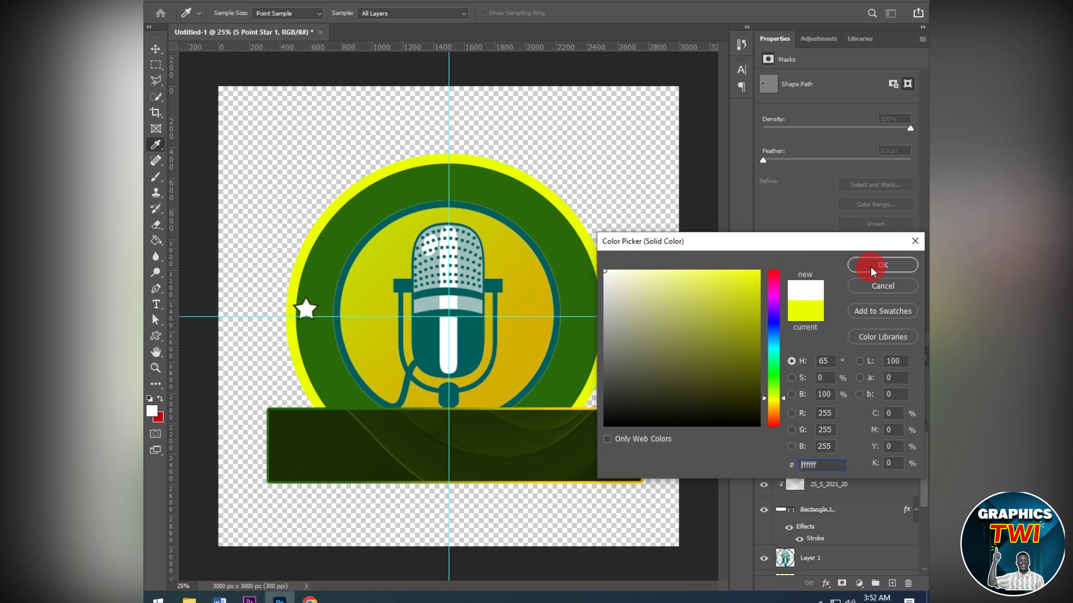
left_click(874, 272)
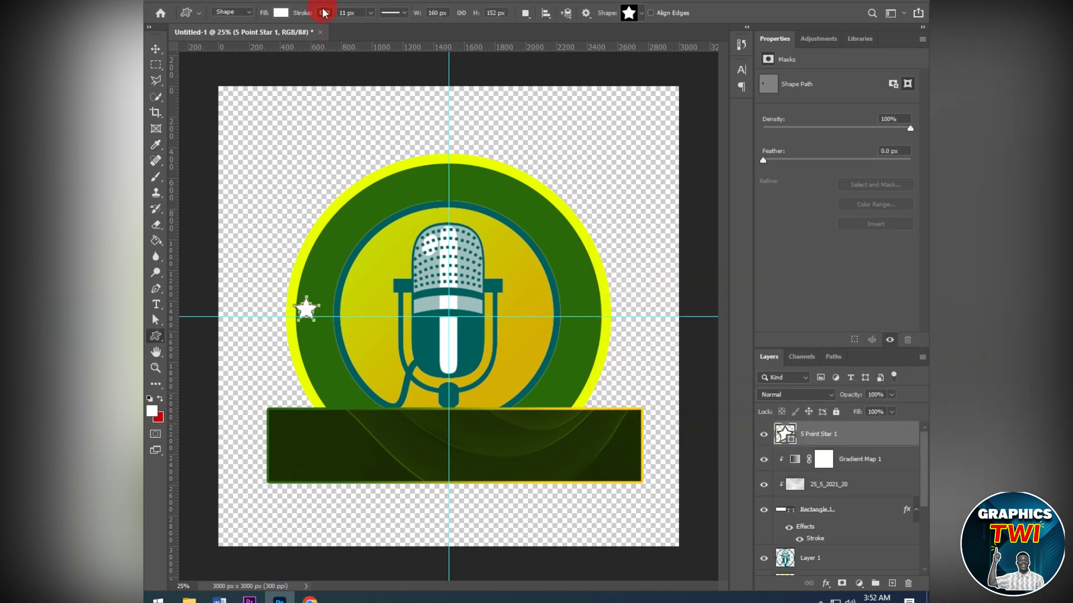
Remove the star's outline and rasterize its layer.
left_click(324, 12)
left_click(253, 37)
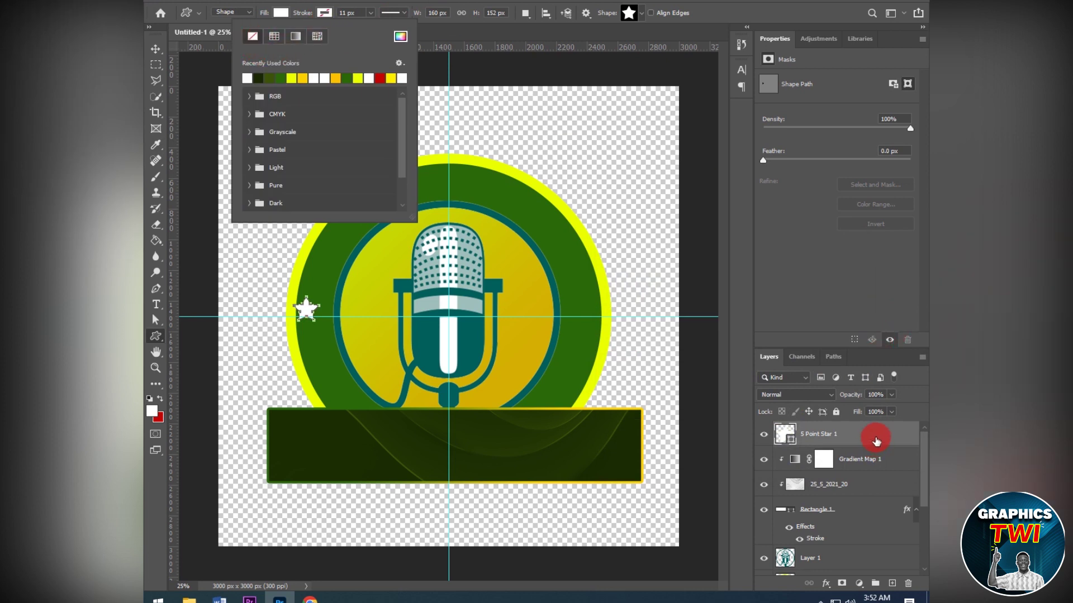
right_click(873, 439)
left_click(760, 259)
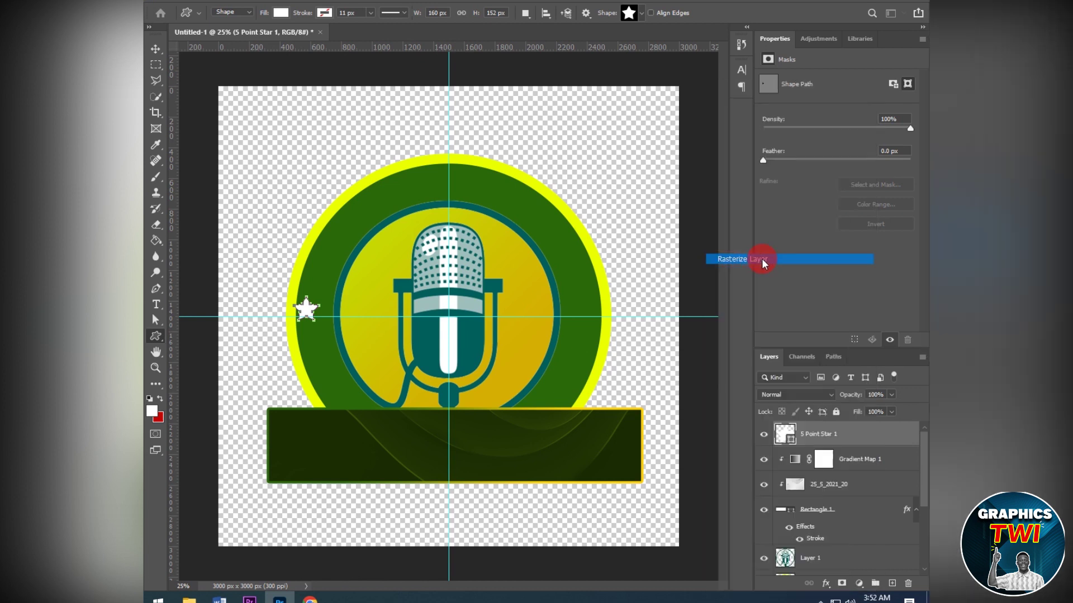
Place the star on the left guide intersection with the Move tool.
left_click(156, 51)
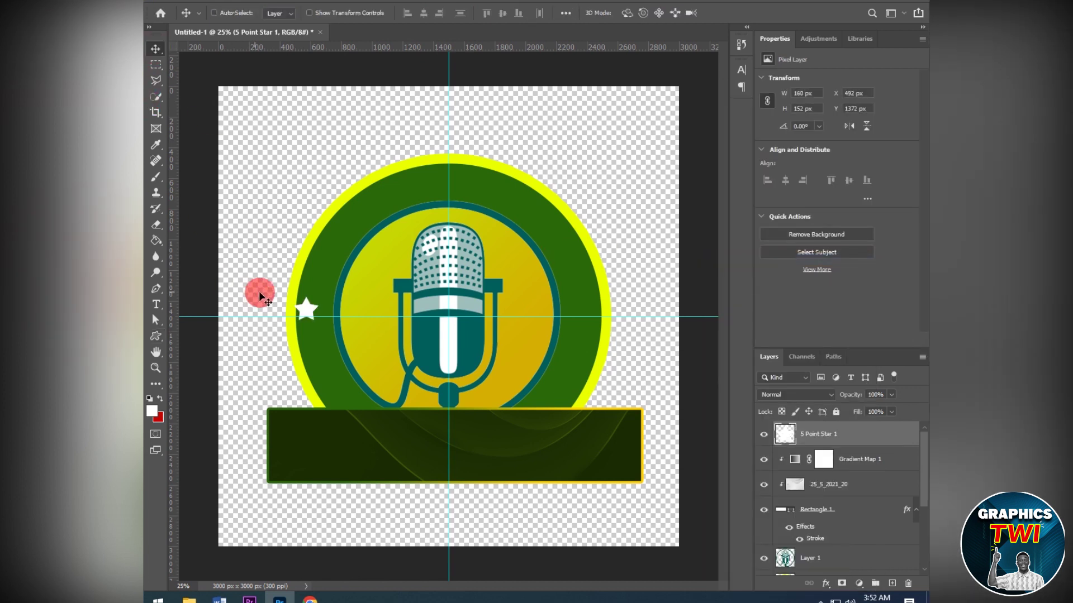
left_click_drag(319, 320, 327, 329)
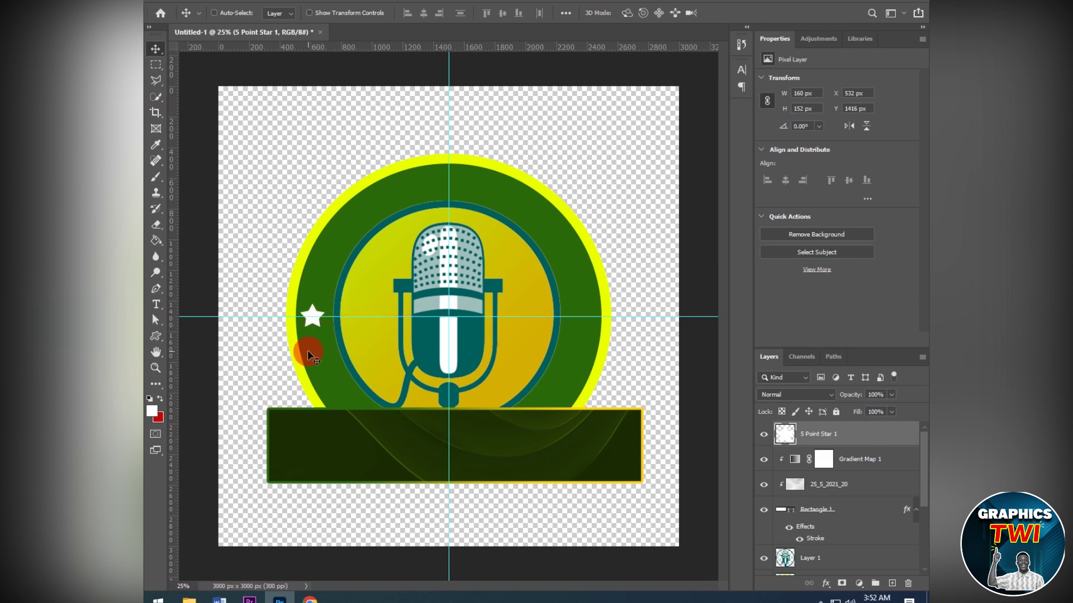
left_click_drag(321, 312, 314, 318)
Duplicate the star twice, placing copies on the upper-left ring and at the top guide.
key("ctrl+j")
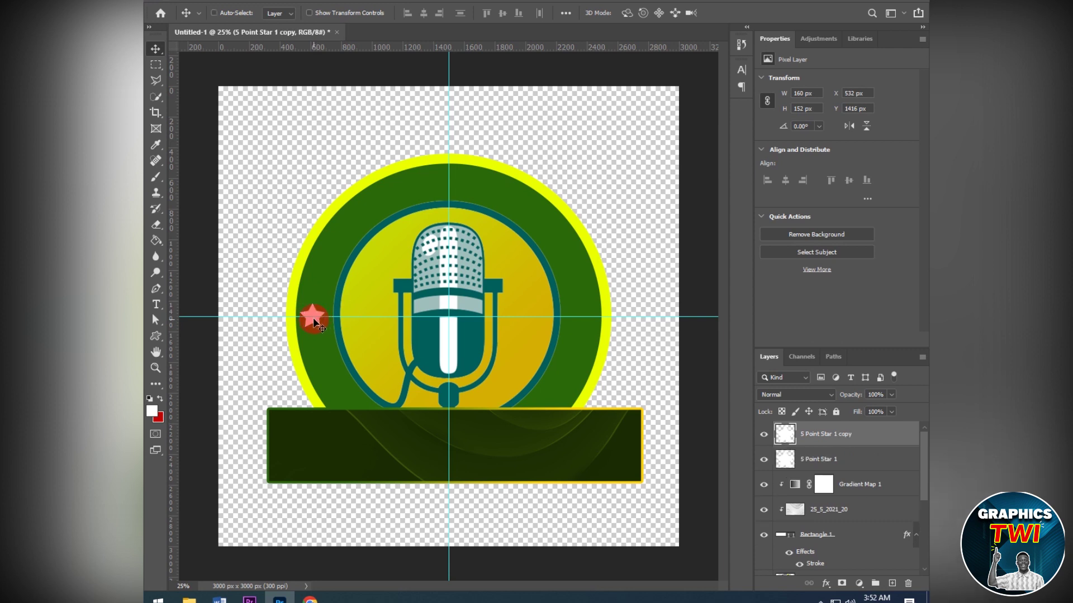
left_click_drag(313, 322, 333, 249)
key("ctrl+j")
left_click_drag(341, 249, 453, 188)
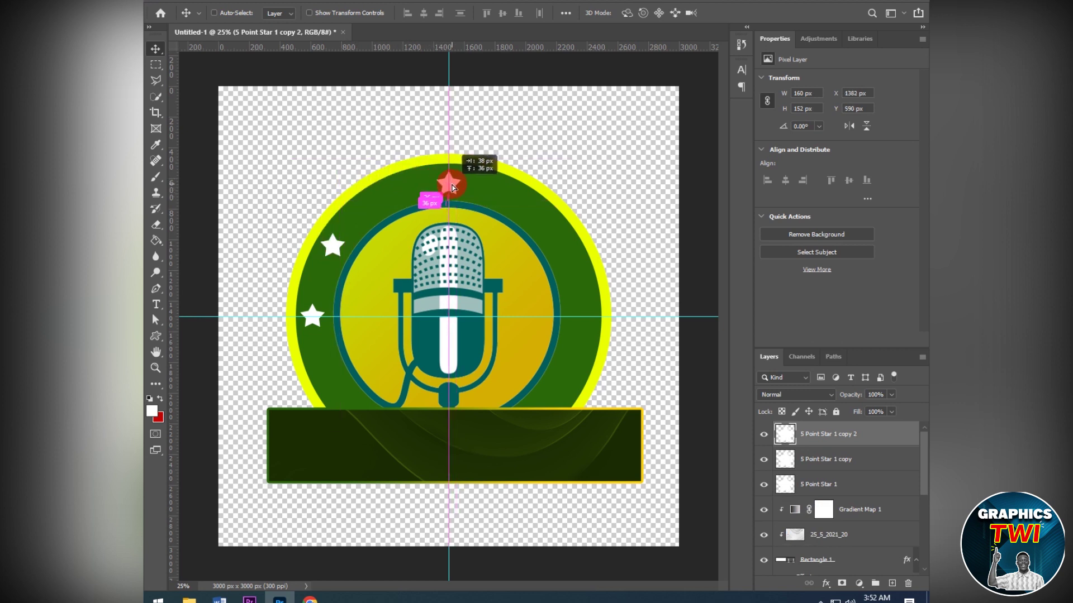
left_click_drag(452, 188, 453, 187)
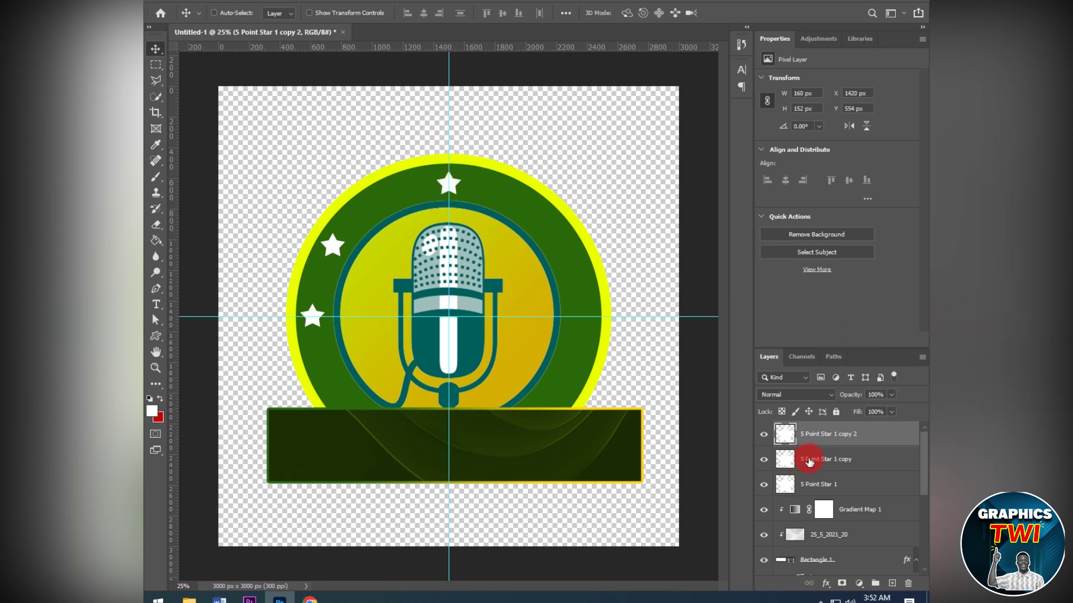
Adjust the upper-left star and copy the top star toward the ring's right.
left_click(809, 462)
left_click_drag(336, 248, 347, 237)
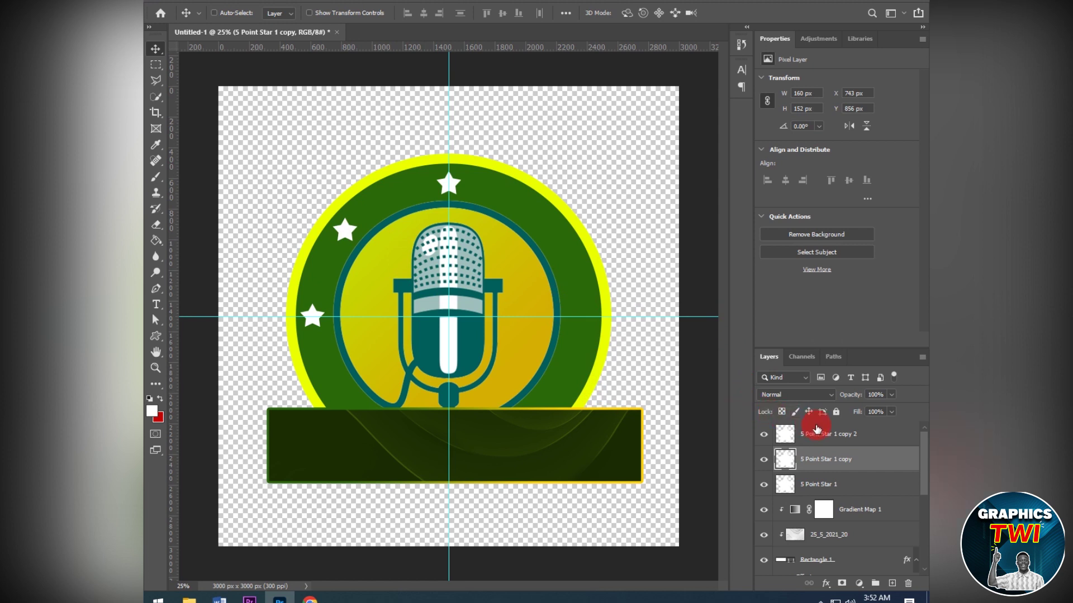
left_click(799, 434)
left_click(447, 182)
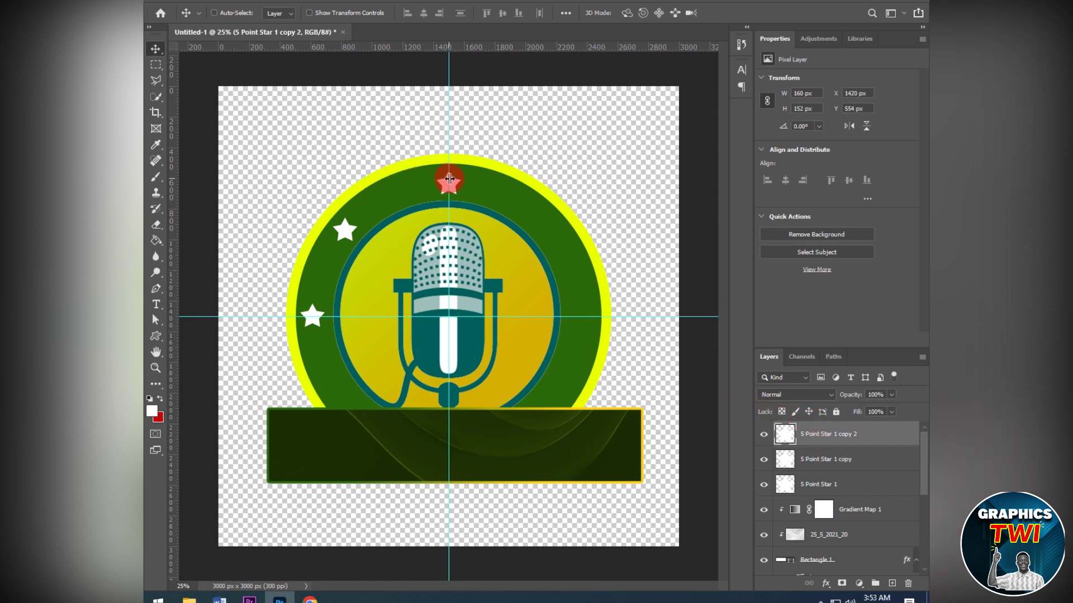
mouse_move(451, 181)
left_mouse_down()
mouse_move(451, 202)
mouse_move(450, 186)
mouse_move(558, 240)
left_mouse_up()
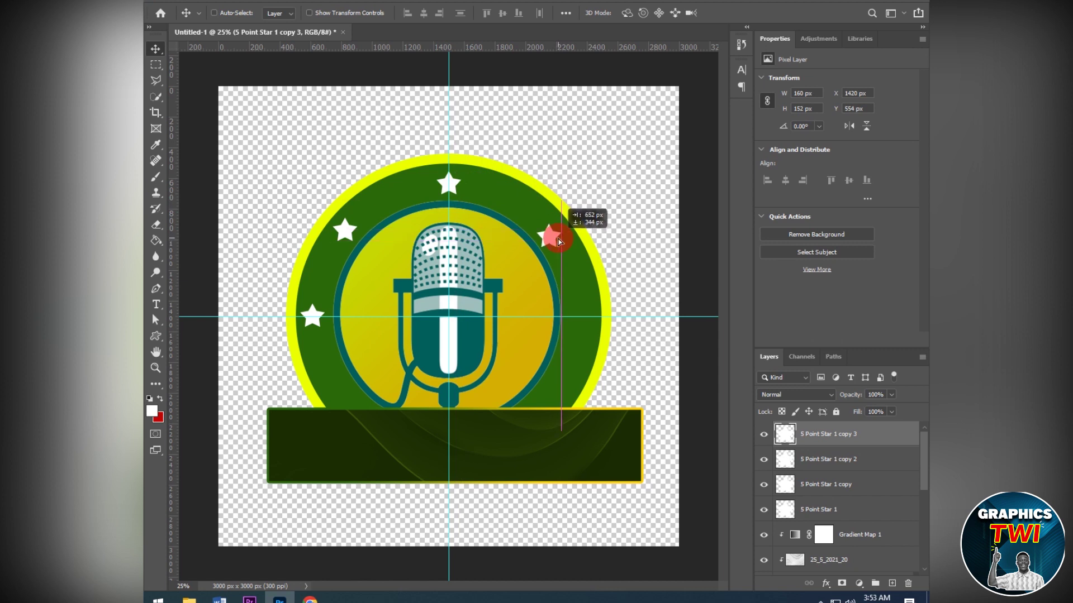
Settle the right star and add horizontal guides at 856 px and about 1396 px.
left_click_drag(559, 240, 556, 235)
left_click_drag(402, 49, 418, 217)
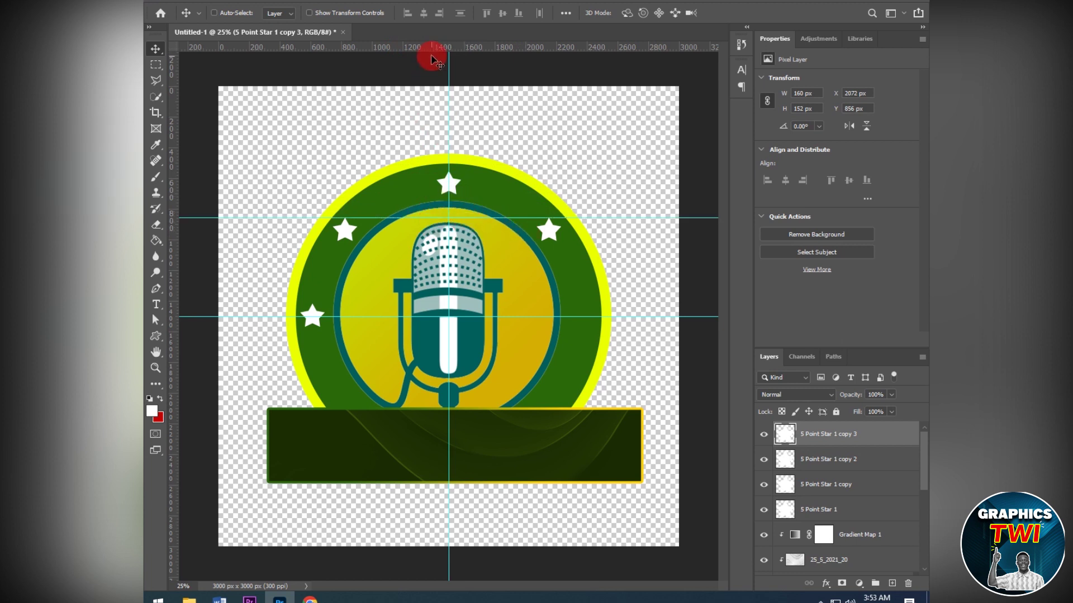
left_click_drag(433, 55, 502, 300)
Duplicate a fifth star onto the ring's right side, level with the left star.
left_click(859, 435)
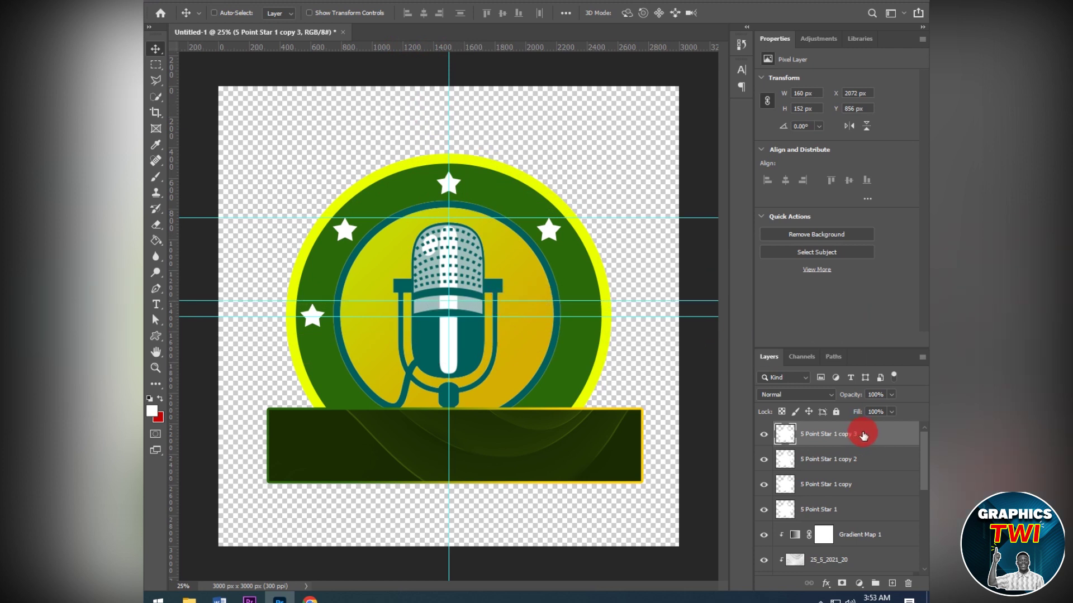
key("ctrl+j")
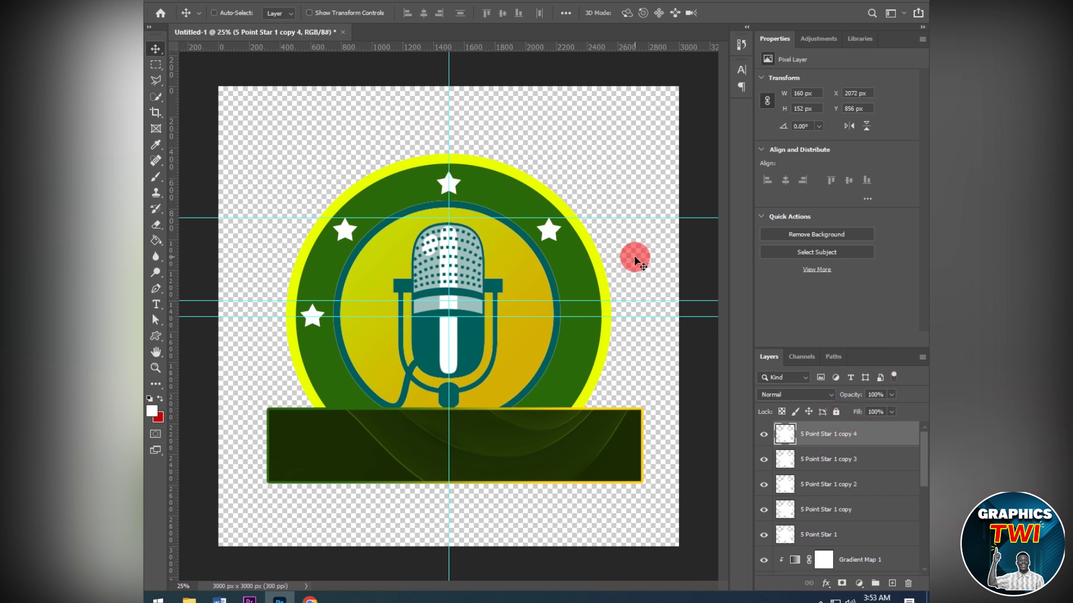
left_click_drag(549, 235, 578, 315)
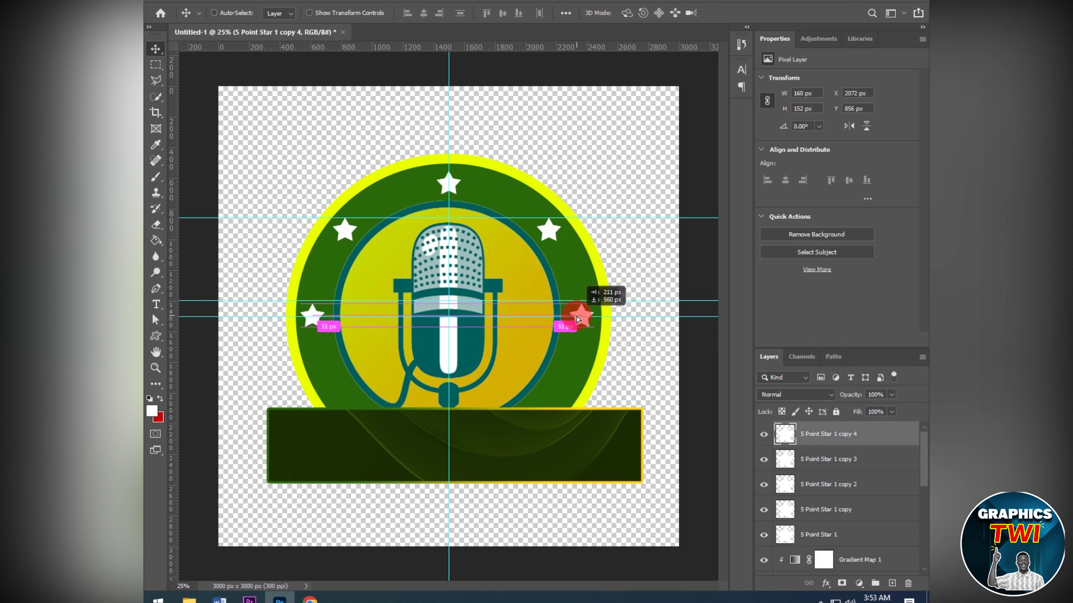
left_click_drag(578, 315, 574, 313)
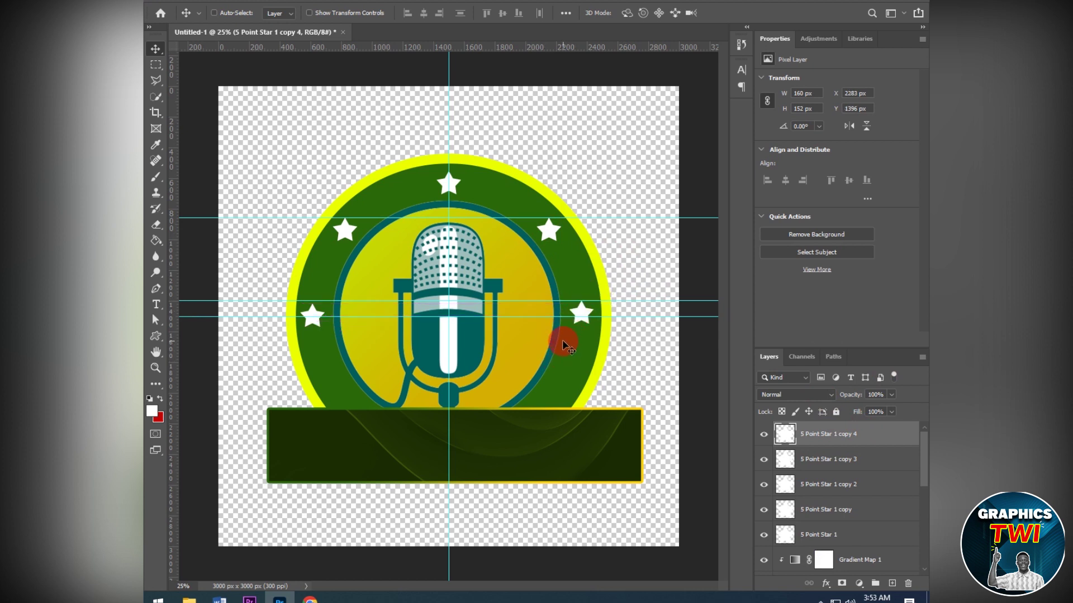
Clear all horizontal guides by dragging them back into the ruler.
left_click(834, 537)
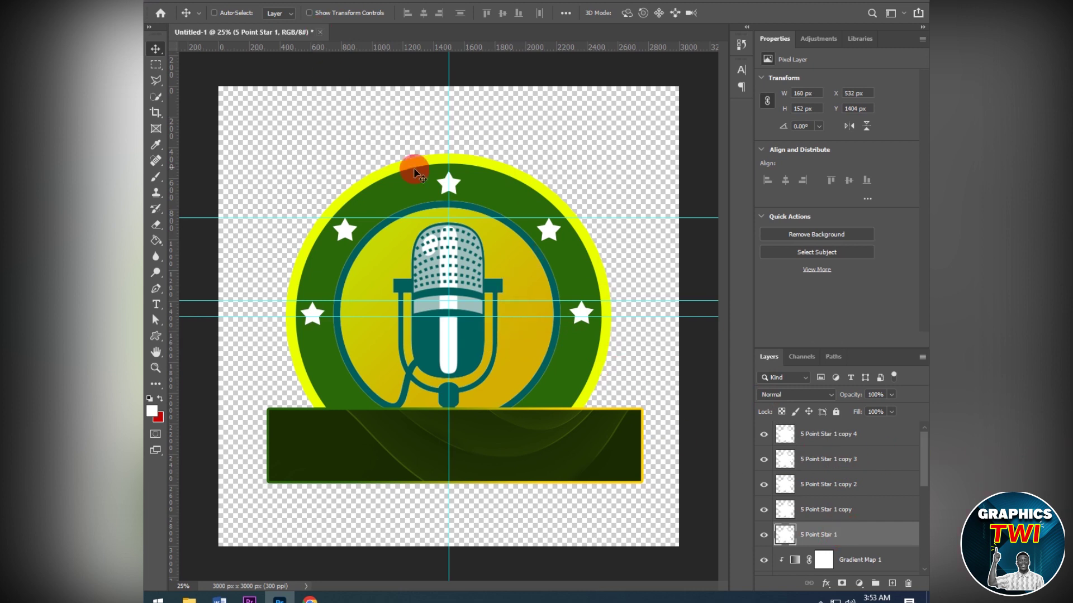
mouse_move(450, 219)
left_mouse_down()
mouse_move(453, 191)
mouse_move(486, 400)
left_mouse_up()
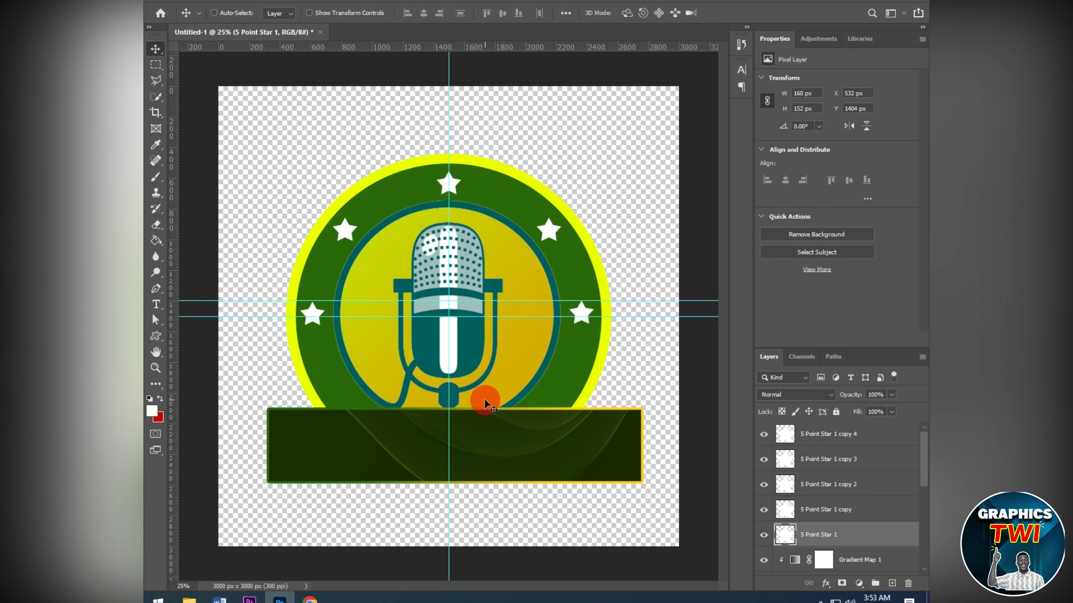
left_click_drag(496, 301, 529, 3)
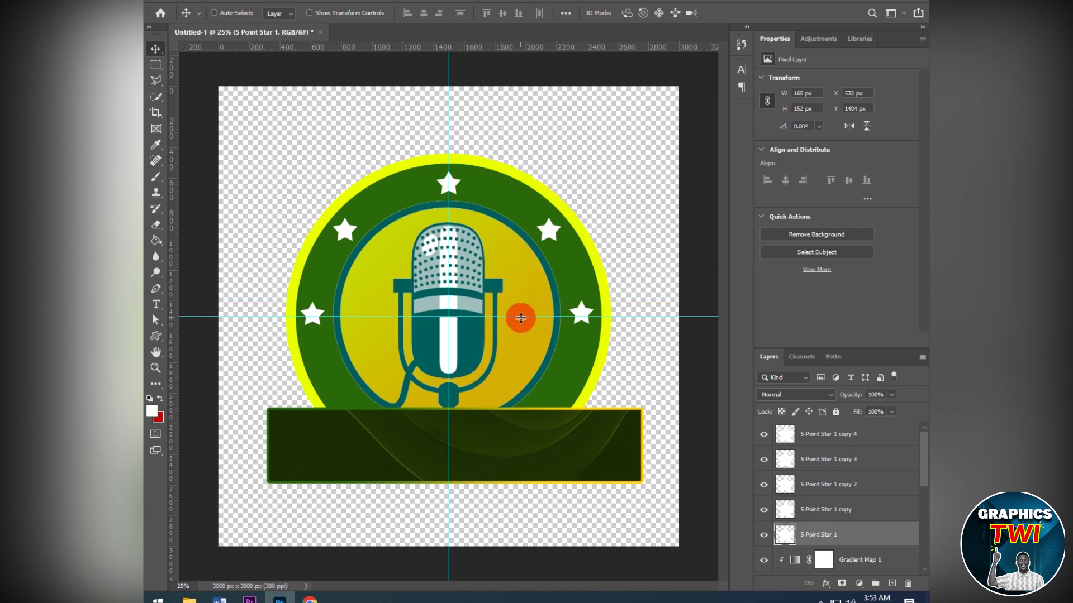
left_click_drag(521, 318, 773, 527)
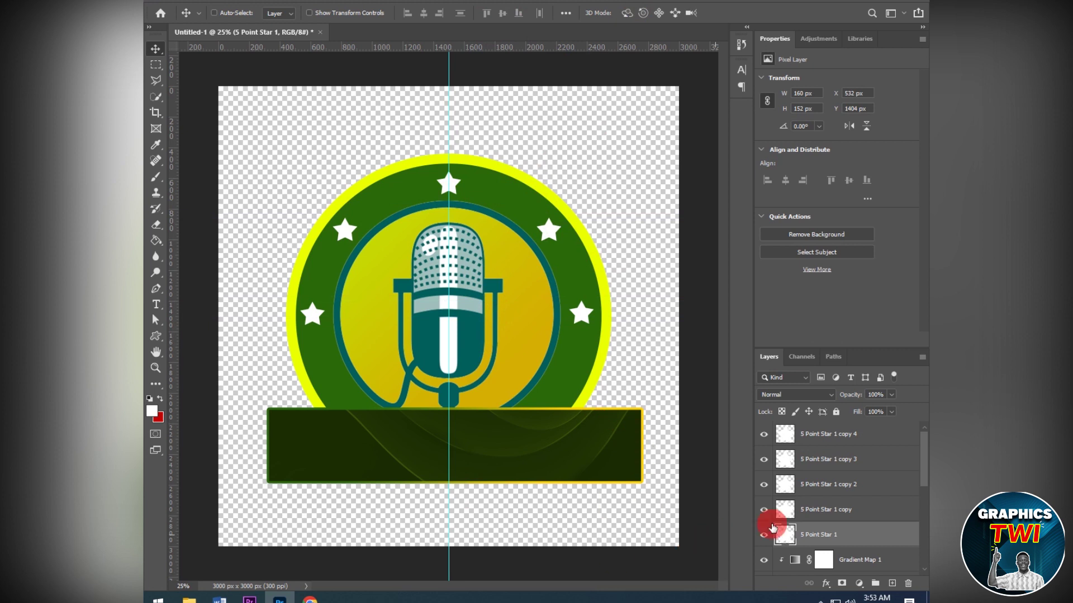
left_click(898, 442)
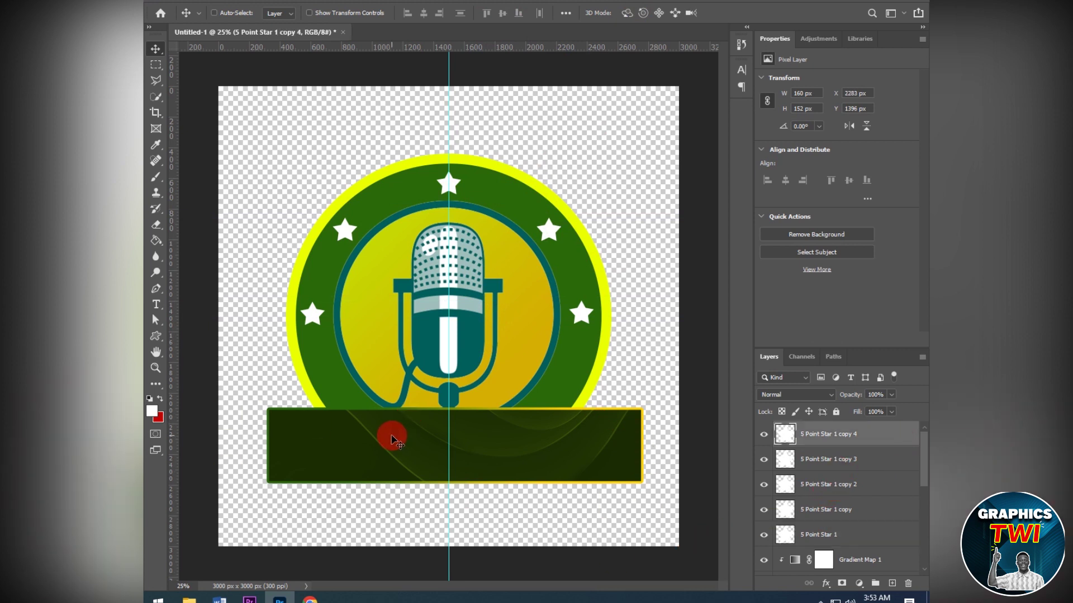
Set the foreground colour to a bright yellow, #ffde00.
left_click(154, 415)
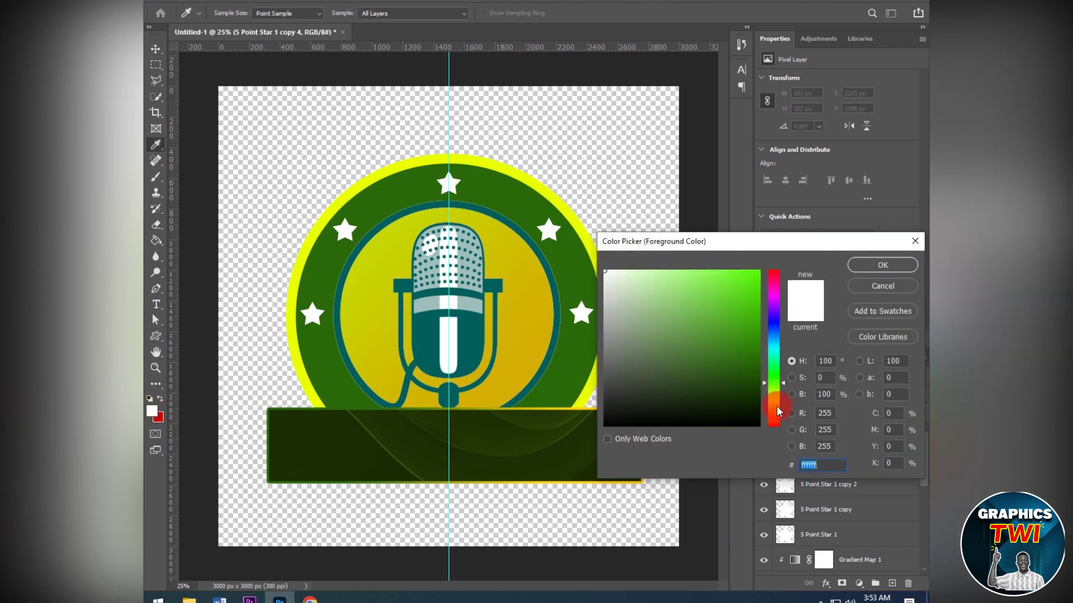
left_click_drag(776, 404, 770, 407)
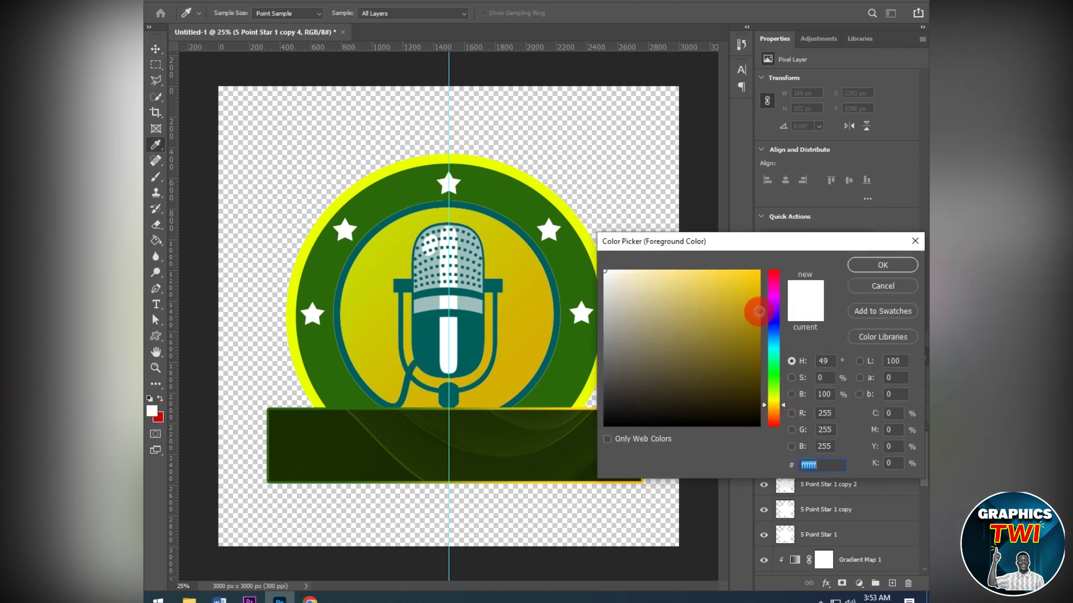
left_click_drag(745, 299, 780, 259)
left_click_drag(773, 407, 773, 404)
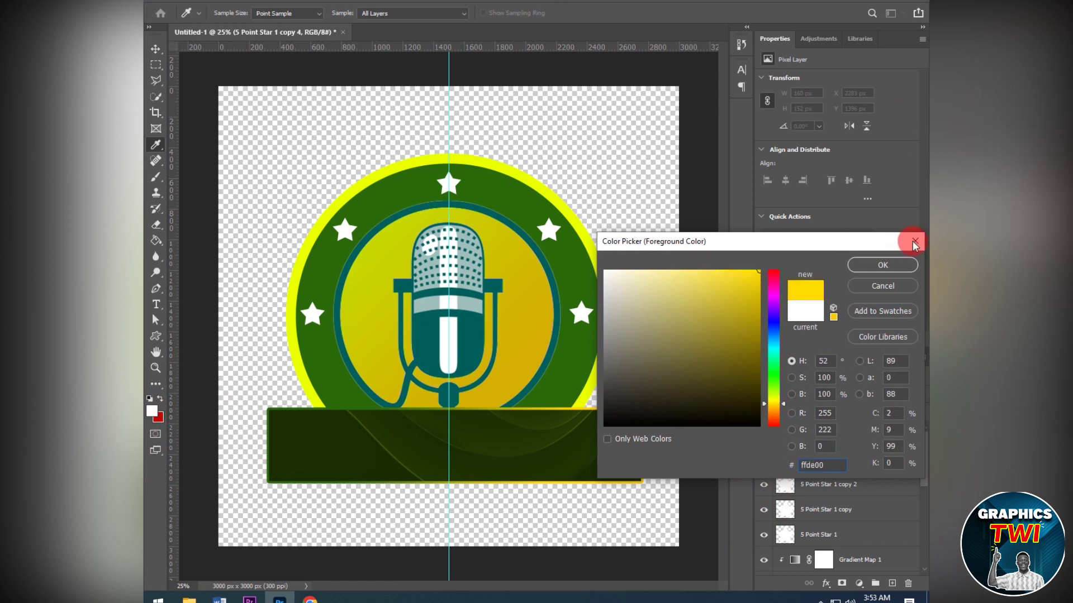
left_click(905, 265)
Create a text layer reading ANIGYI3 above the badge.
key("v")
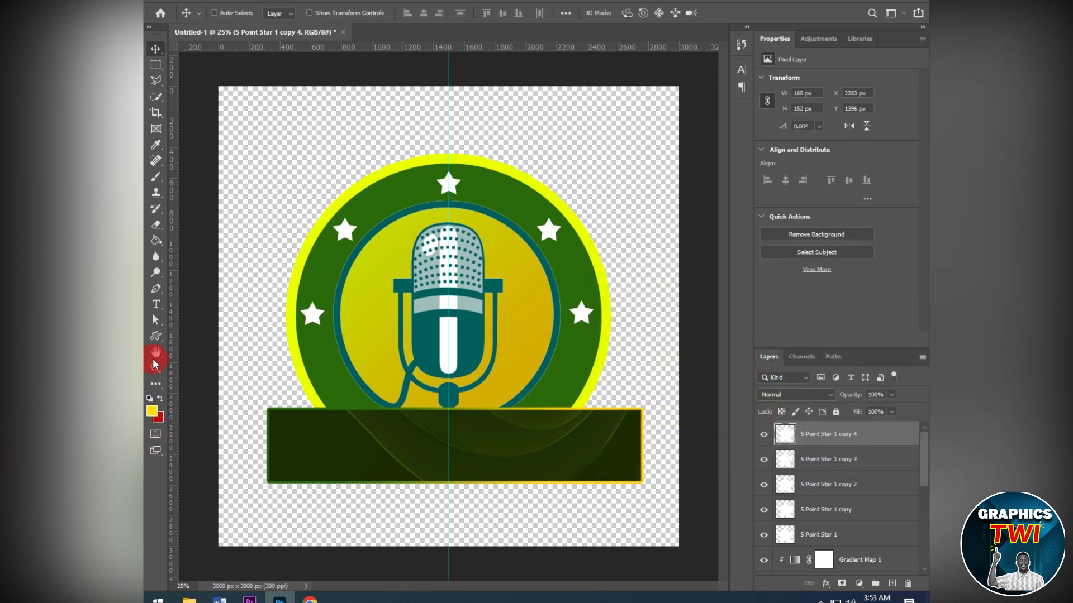
left_click(157, 305)
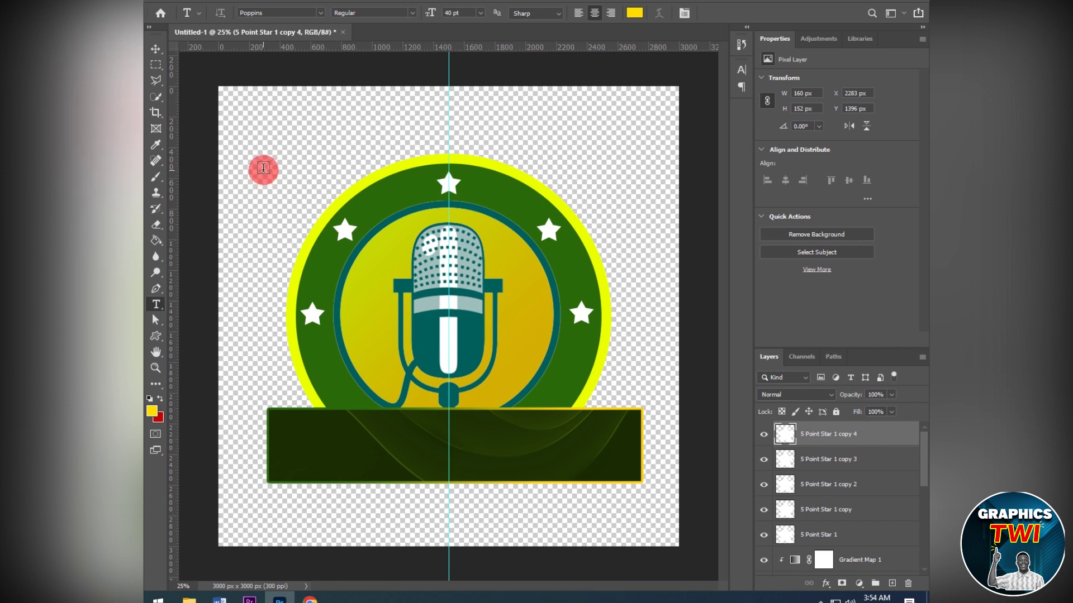
left_click(267, 194)
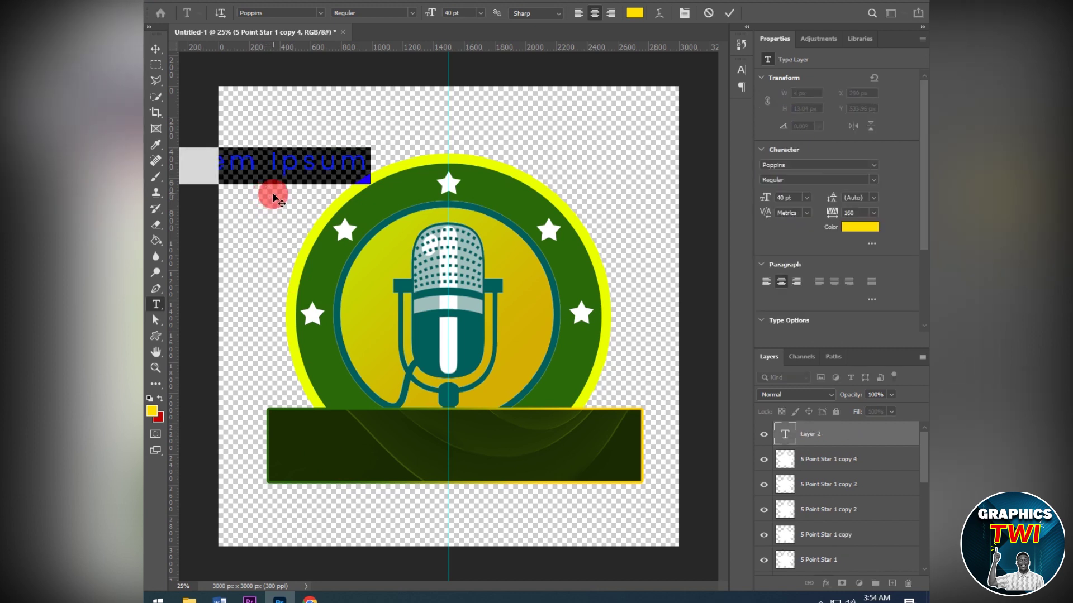
type("ANIGYE")
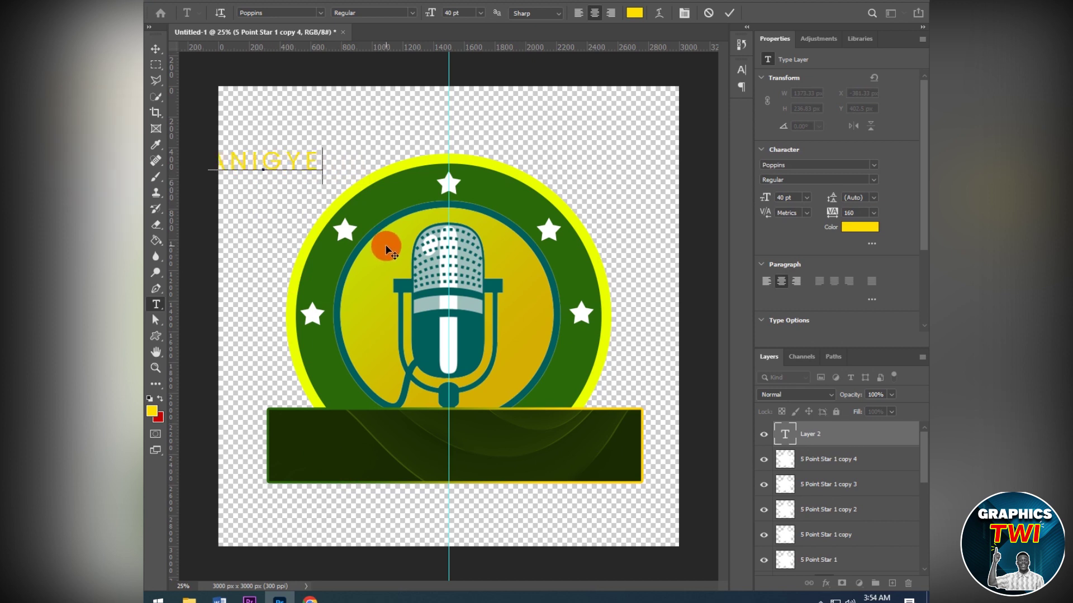
key("BackSpace")
type("IE")
key("BackSpace")
type("3")
Commit the ANIGYI3 text and move it onto the dark green banner.
key("ctrl+a")
left_click(729, 19)
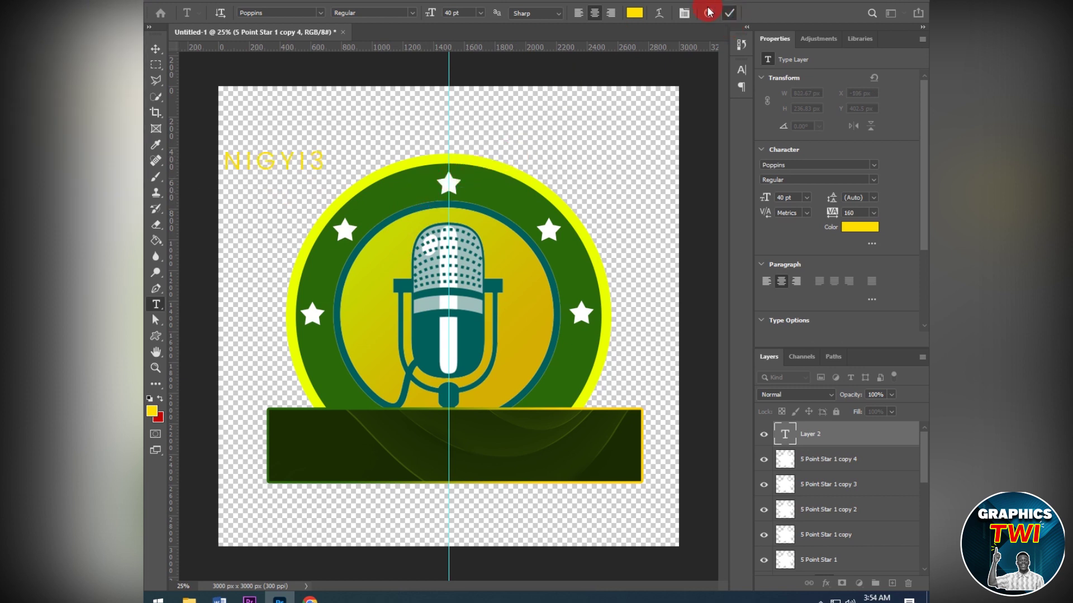
left_click(155, 49)
mouse_move(265, 162)
left_mouse_down()
mouse_move(358, 461)
mouse_move(371, 401)
left_mouse_up()
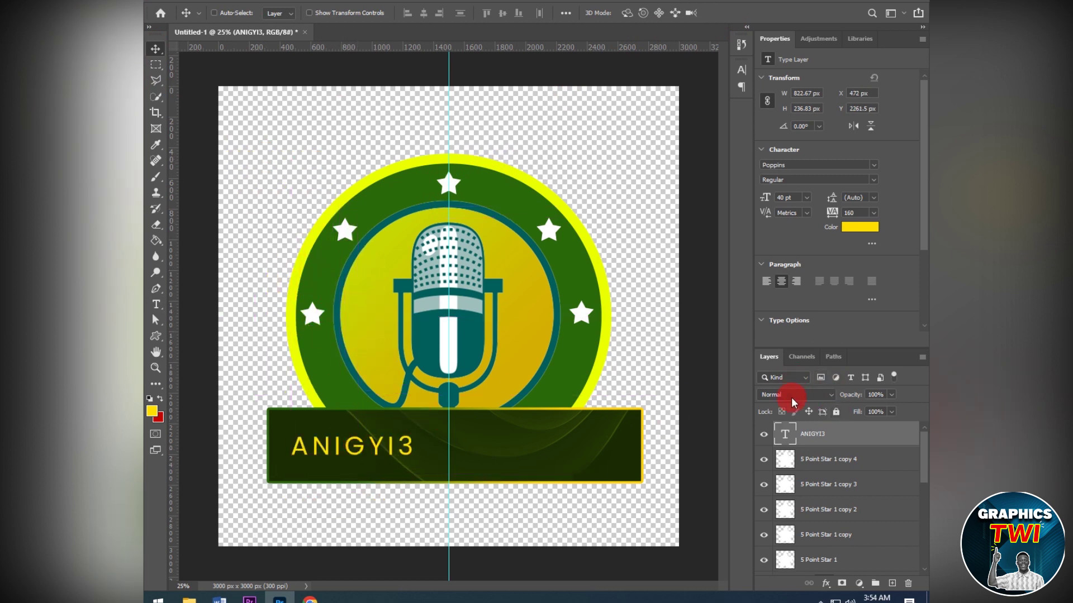
Change ANIGYI3 to the a Big Deal font in orange #ffba00.
double_click(787, 435)
left_click(684, 17)
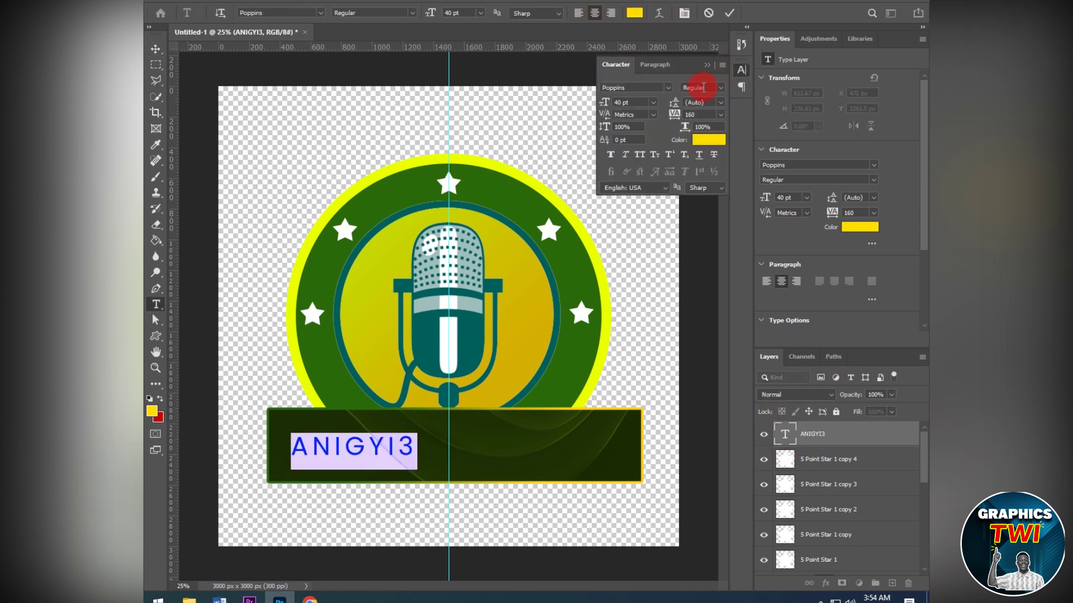
left_click(672, 89)
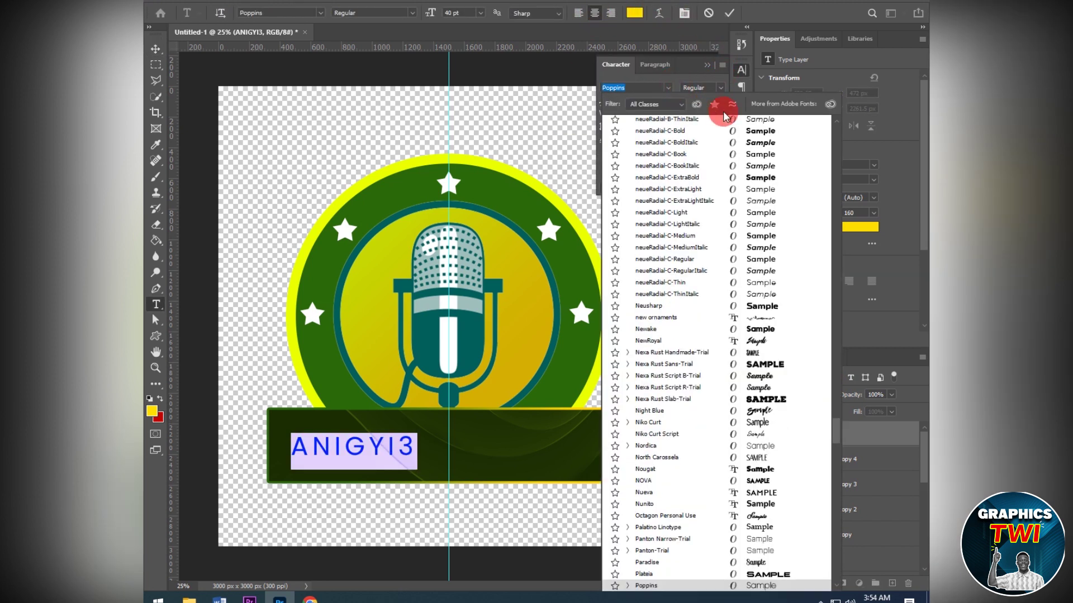
mouse_move(836, 440)
left_mouse_down()
mouse_move(810, 223)
mouse_move(848, 119)
left_mouse_up()
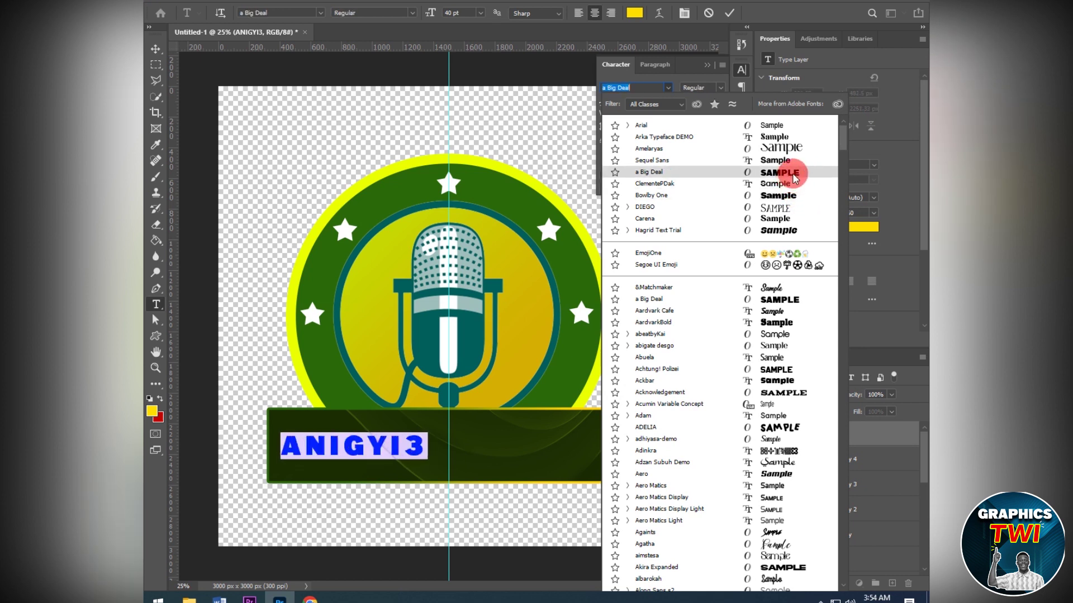
left_click(794, 176)
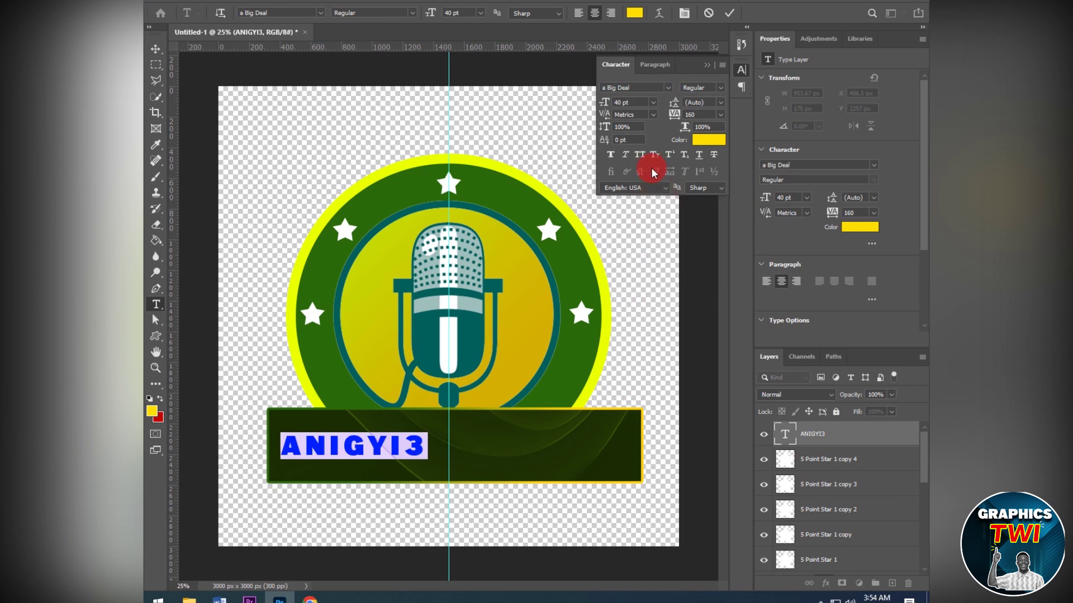
left_click(699, 139)
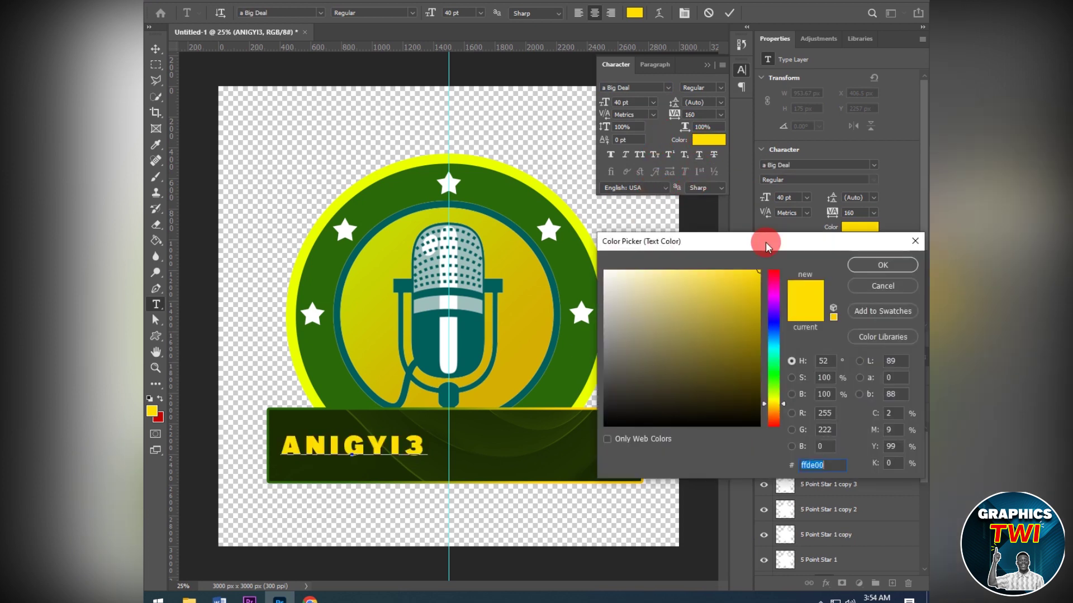
left_click_drag(763, 404, 762, 406)
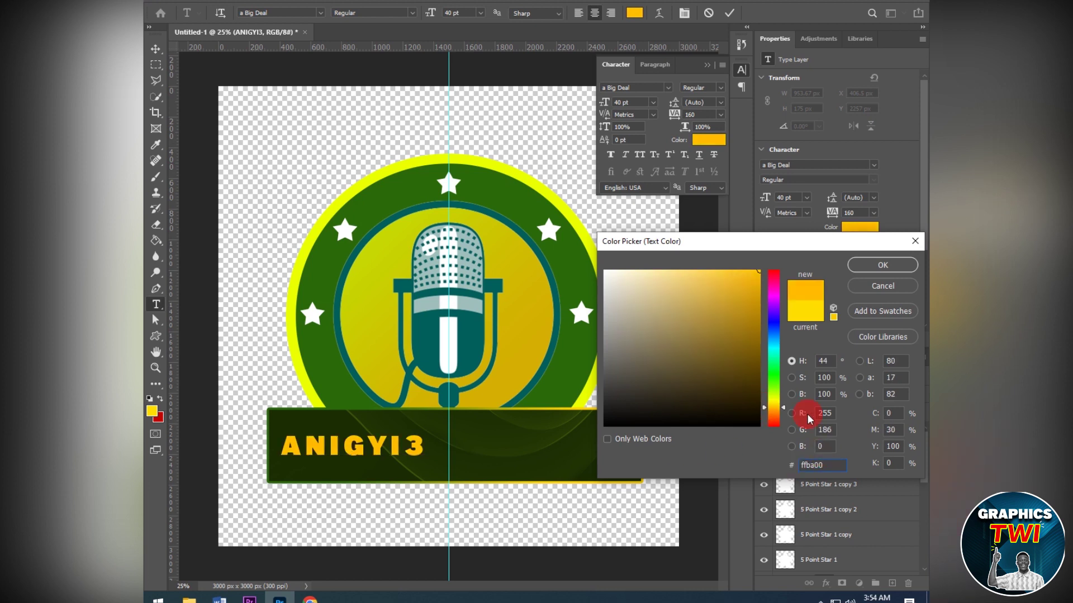
left_click(853, 266)
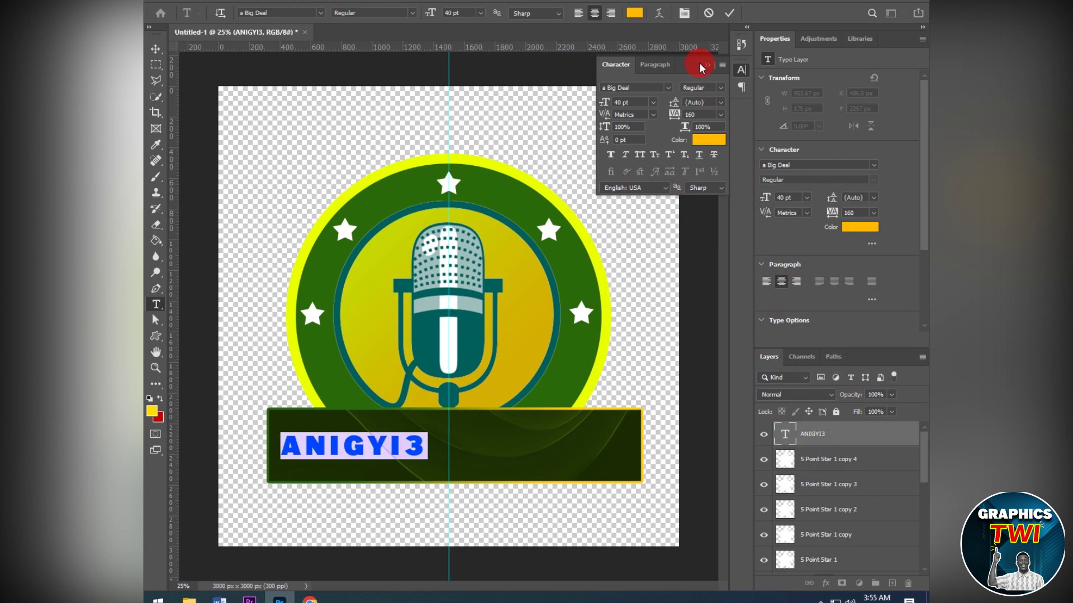
Give ANIGYI3 a 64 pt size with 0 tracking and commit it.
scroll(641, 105, "up", 4)
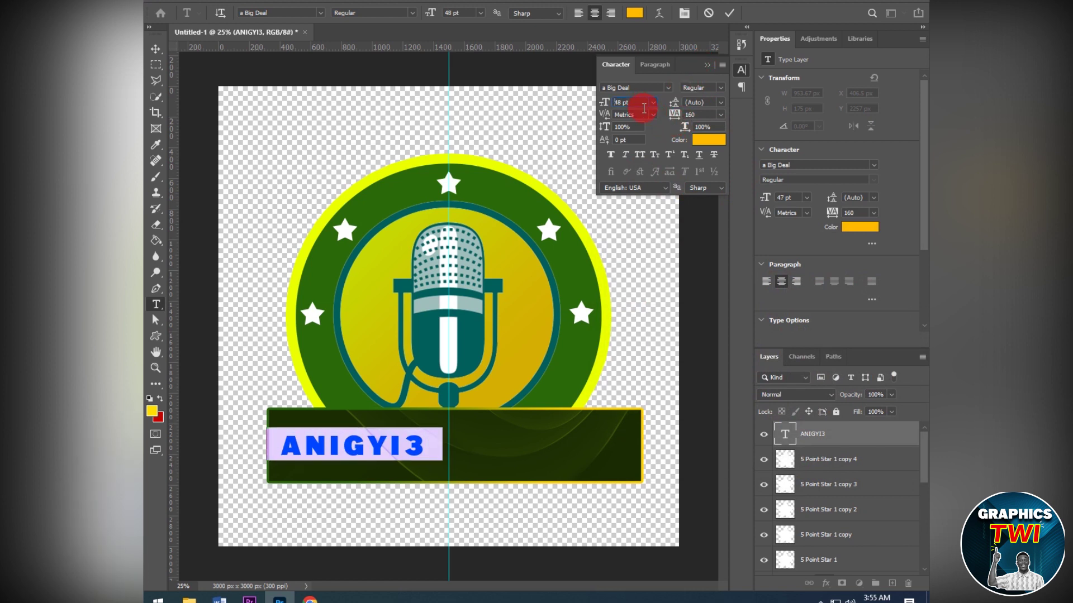
scroll(641, 106, "up", 10)
scroll(643, 109, "up", 8)
scroll(643, 106, "up", 2)
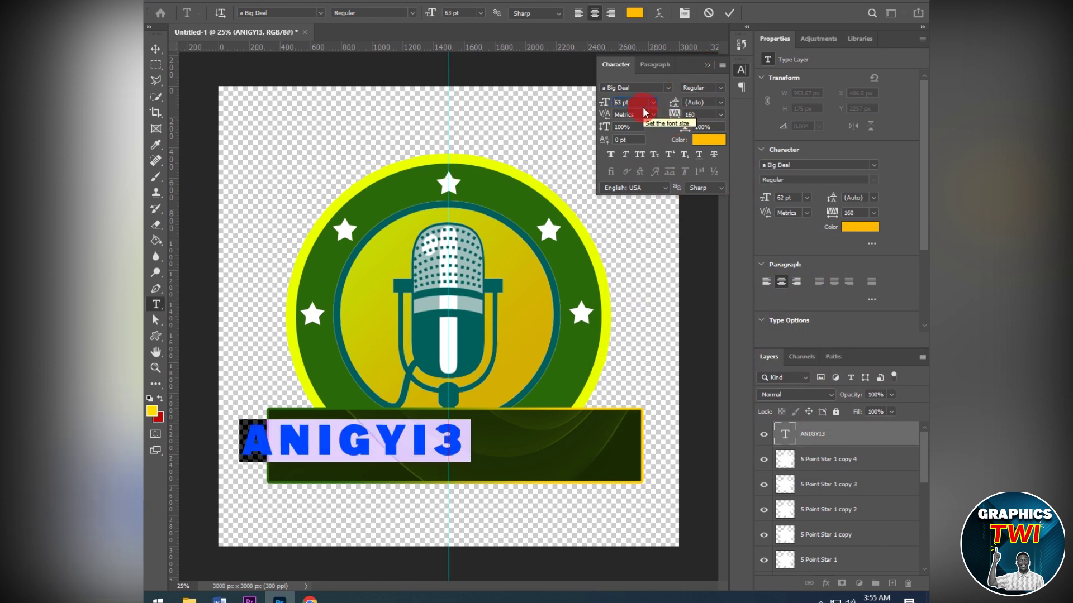
left_click(696, 114)
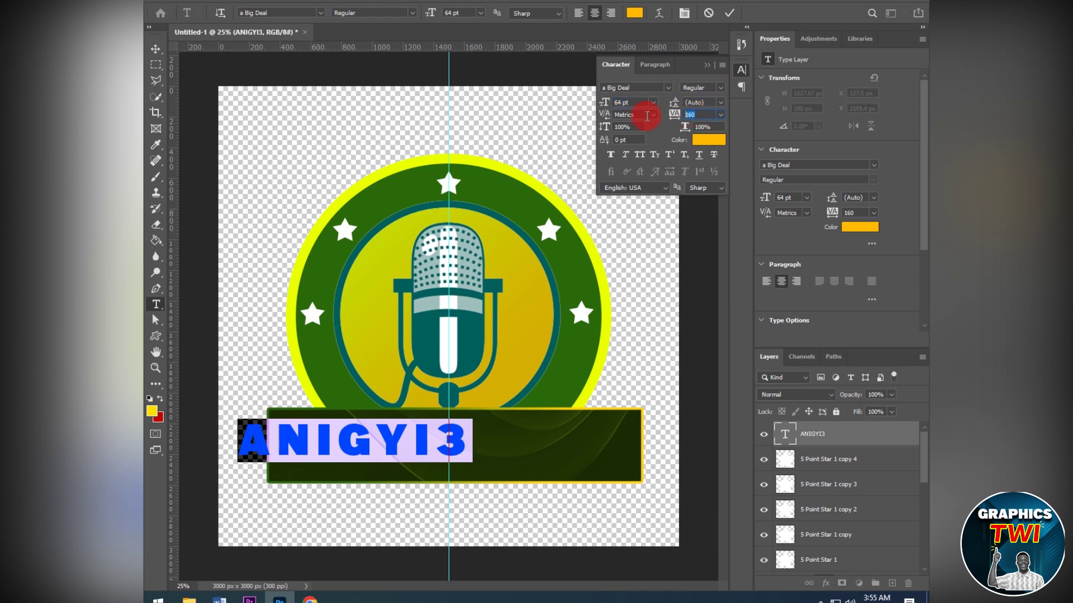
type("0")
key("Return")
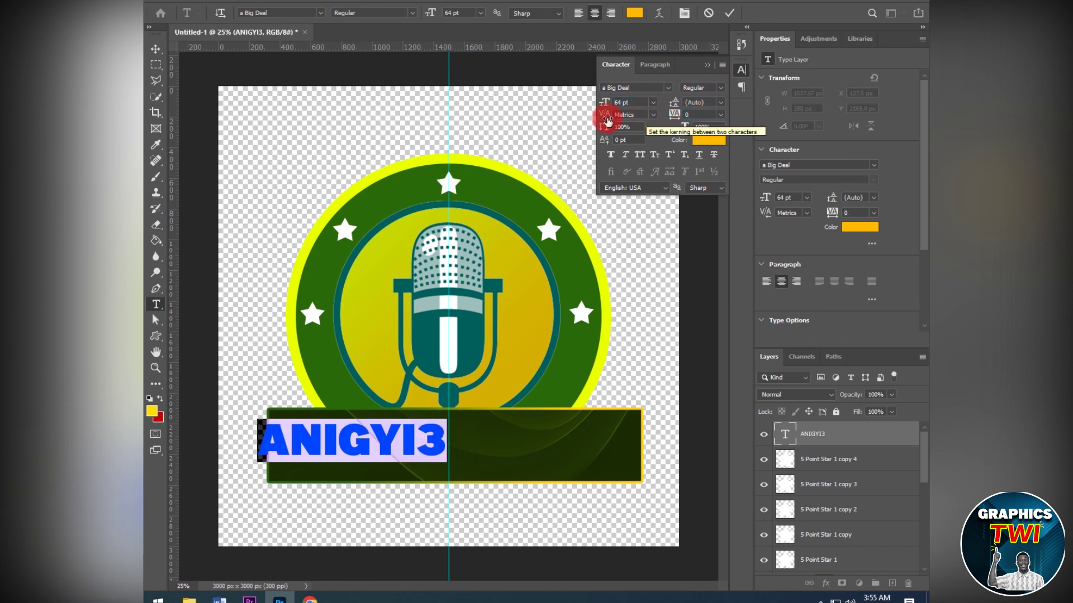
left_click(729, 12)
key("v")
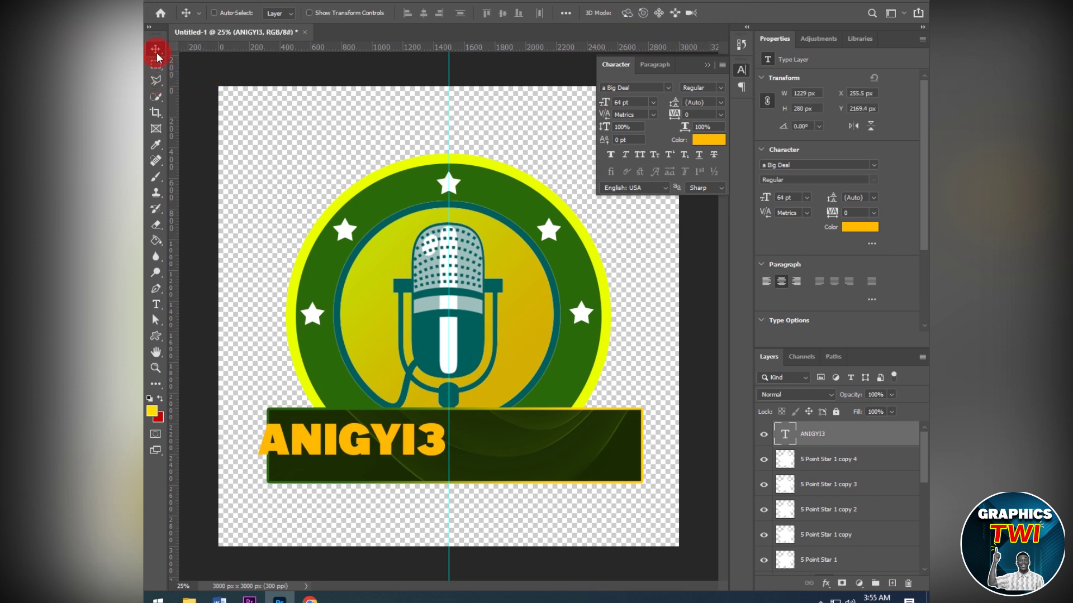
Nudge ANIGYI3 right and enlarge it from 65 pt to 75 pt.
left_click_drag(388, 443, 403, 449)
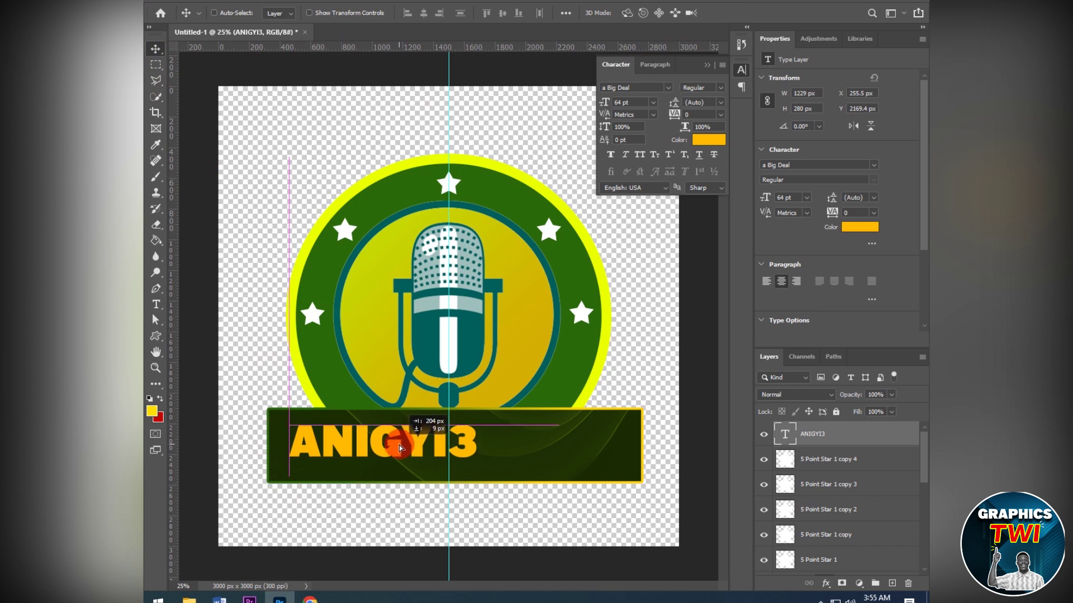
double_click(785, 434)
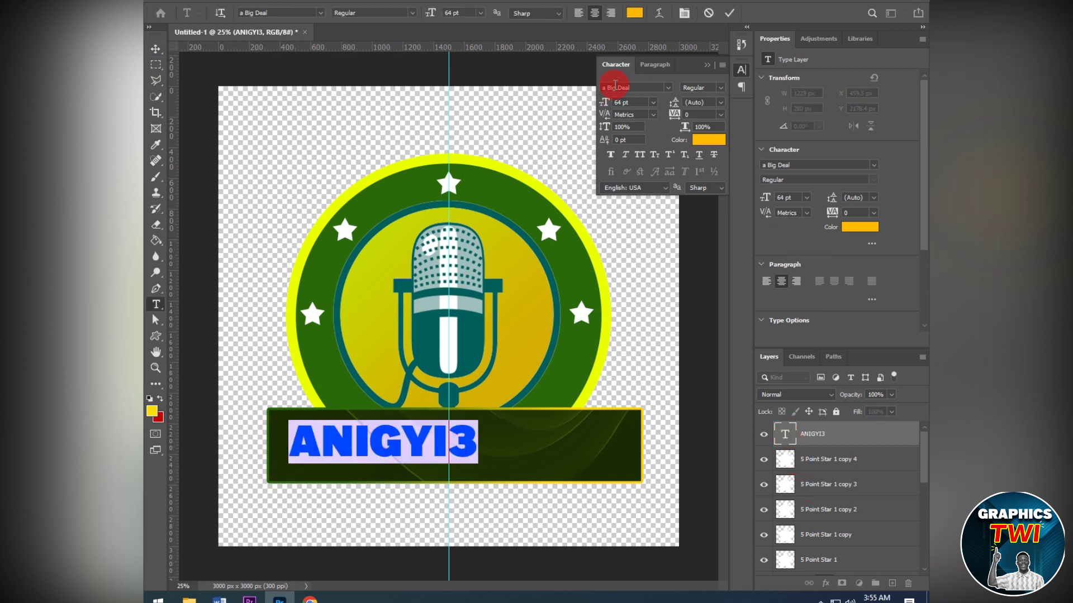
left_click(629, 102)
type("65")
key("Return")
key("Up")
key("Up")
key("Up")
key("Up")
key("Up")
key("Up")
key("Up")
key("Up")
key("Up")
key("Up")
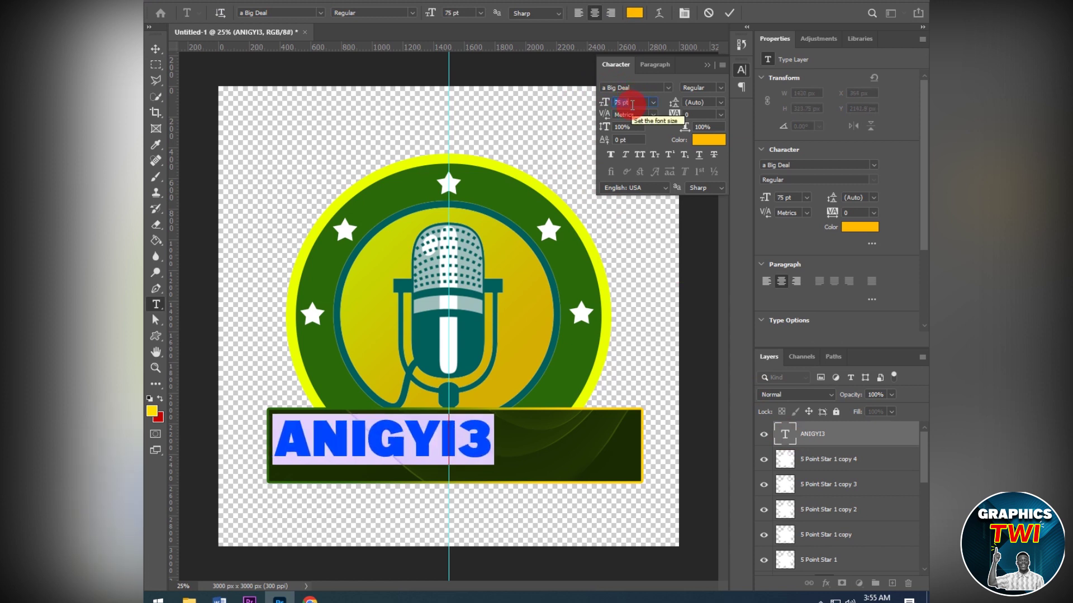
key("Up")
key("Up")
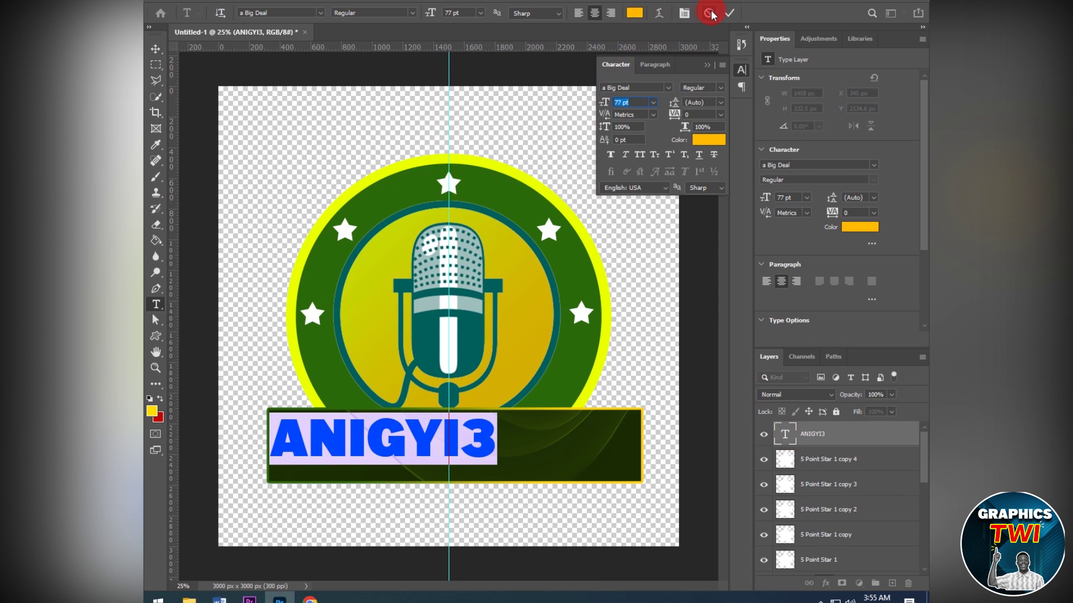
left_click(729, 13)
Shift ANIGYI3 slightly further right within the banner.
key("v")
left_click_drag(402, 469, 420, 452)
key("Right")
key("Right")
key("Right")
left_click_drag(418, 448, 418, 448)
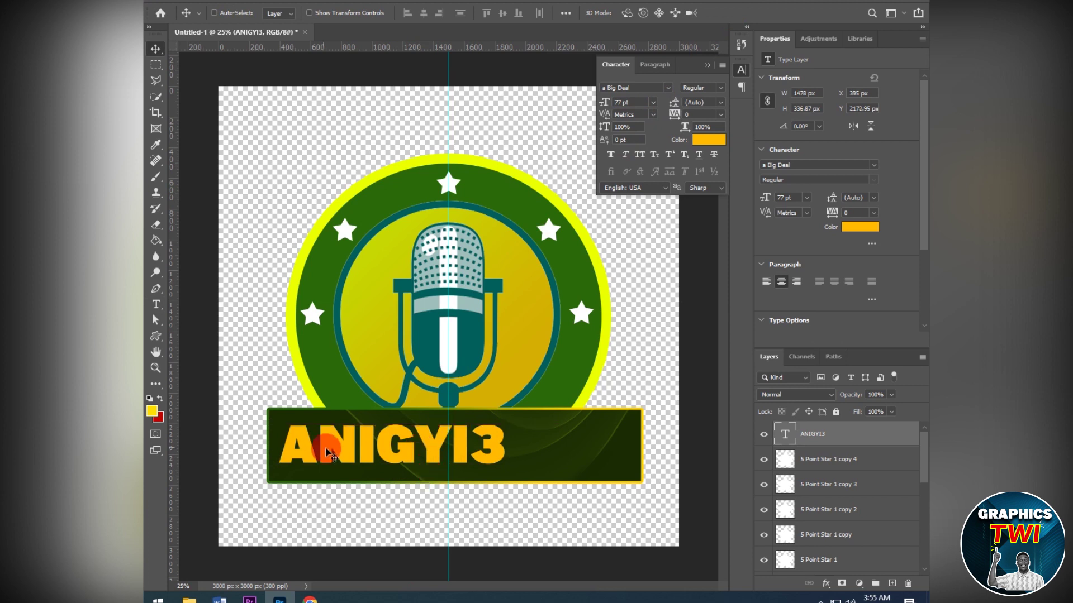
Start a new 500 pt text layer, then cancel it, leaving nothing behind.
left_click(163, 404)
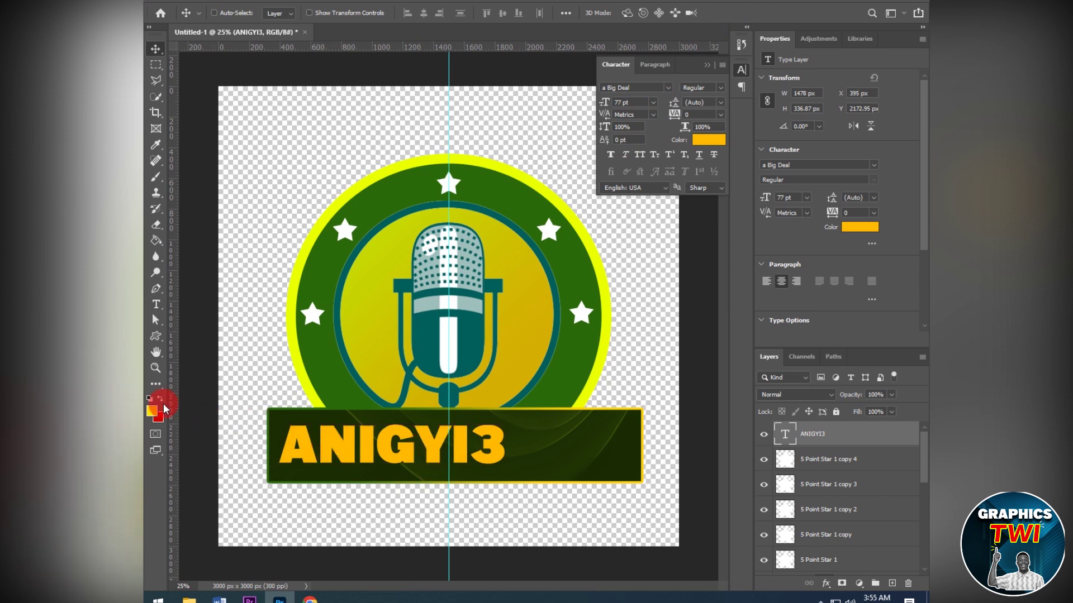
left_click(156, 306)
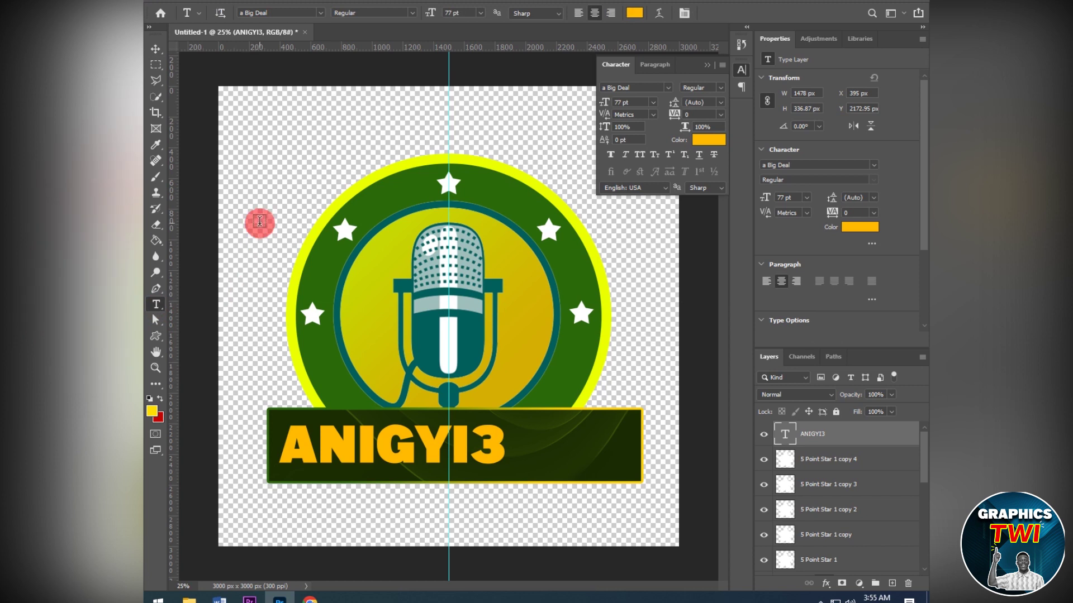
left_click(266, 190)
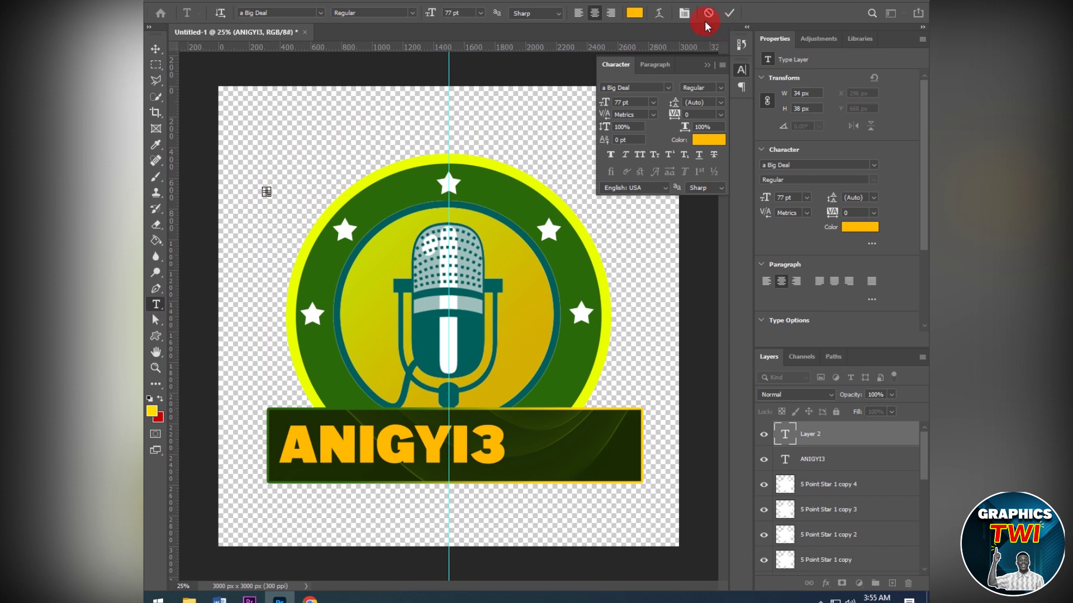
left_click(649, 105)
left_click(640, 101)
left_click_drag(635, 102, 586, 104)
type("500")
key("Return")
left_click(708, 17)
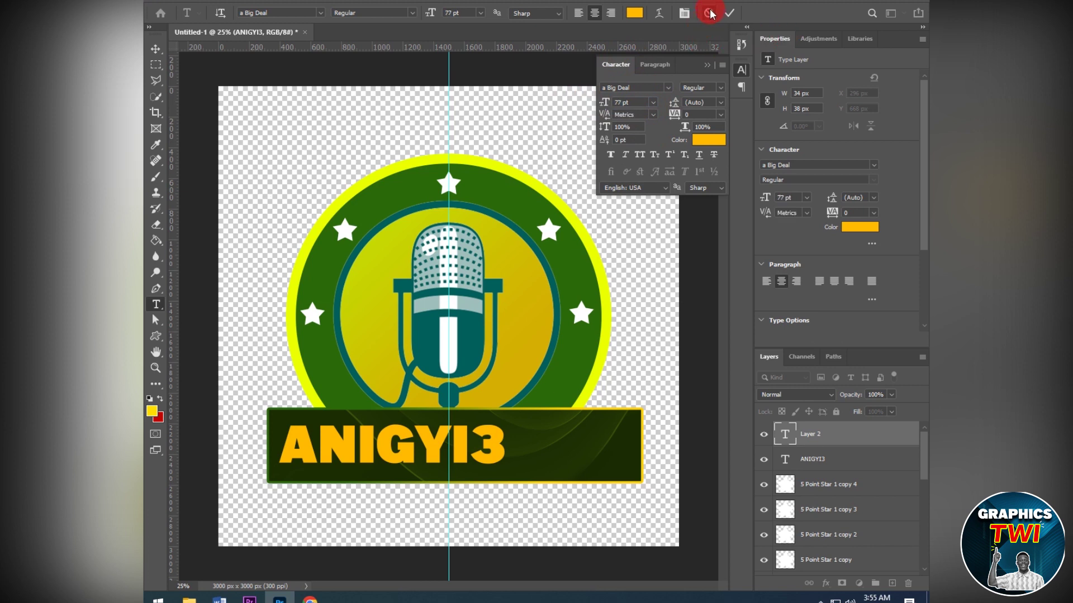
Add a RADIO text layer and move it onto the banner beside ANIGYI3.
left_click(266, 140)
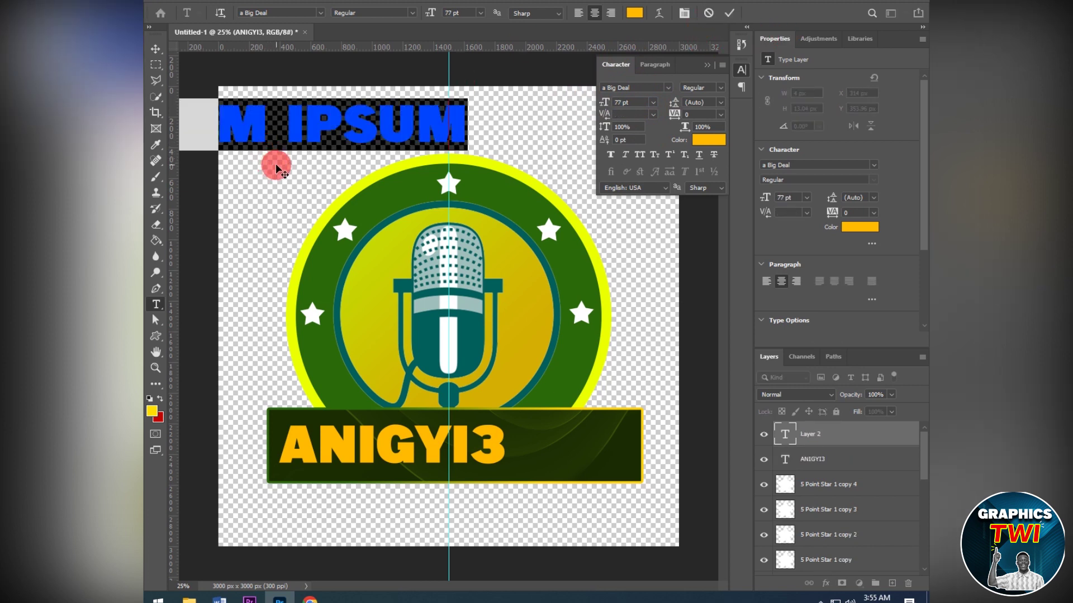
type("RA")
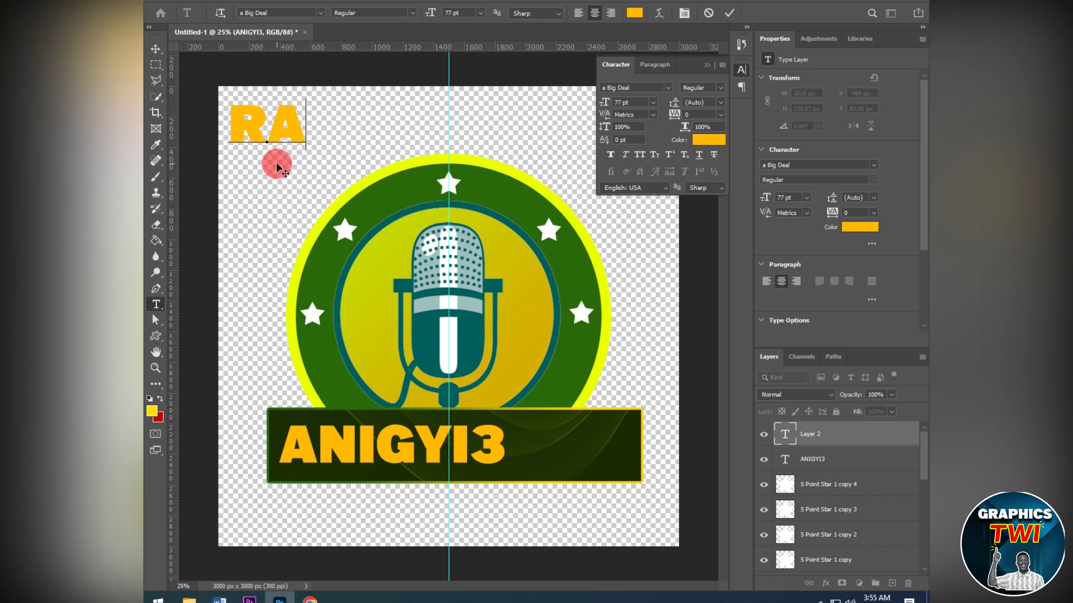
type("DIO")
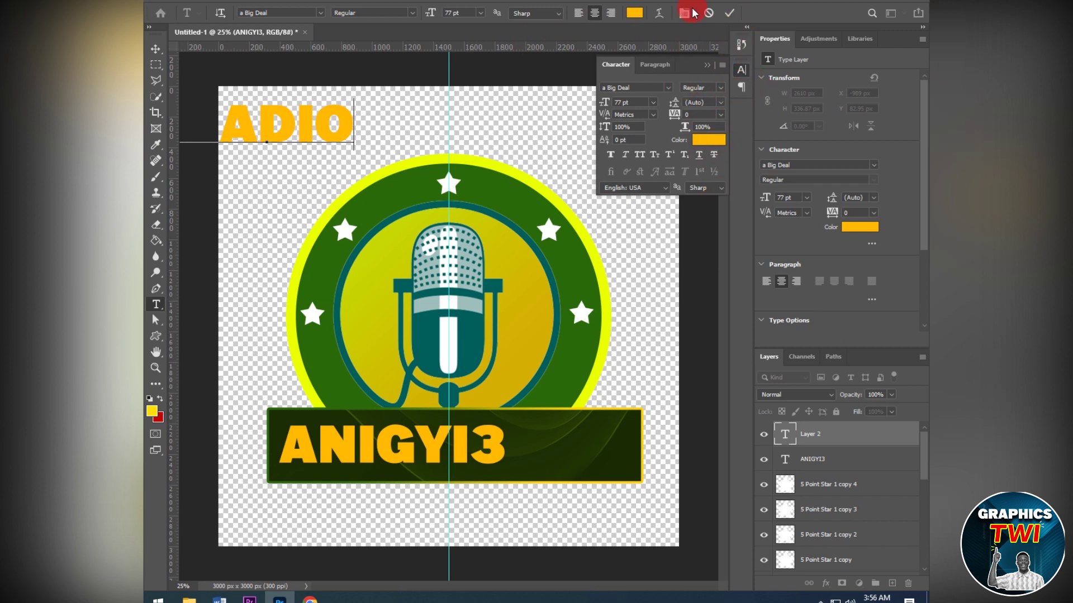
left_click(729, 13)
left_click(158, 46)
mouse_move(311, 145)
left_mouse_down()
mouse_move(621, 494)
mouse_move(610, 475)
left_mouse_up()
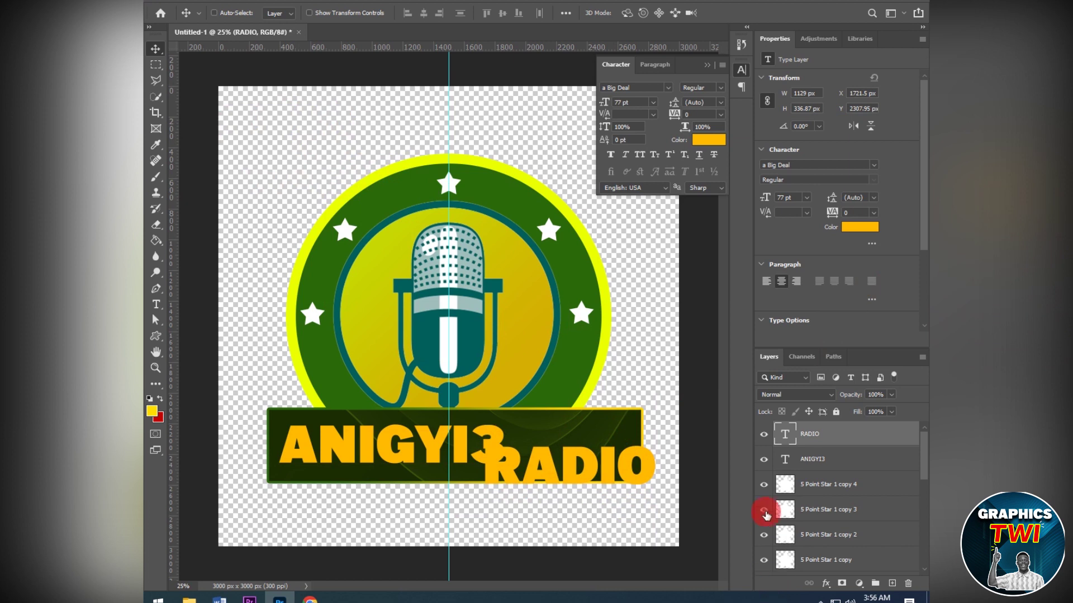
Resize RADIO to 52 pt and fine-tune its position in the banner.
double_click(785, 435)
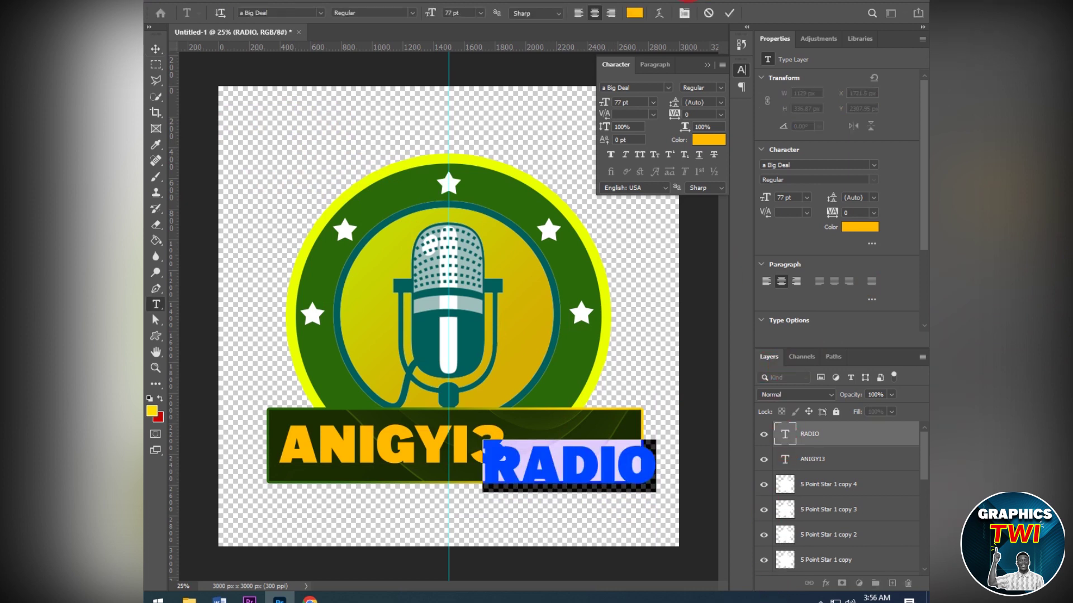
scroll(636, 101, "down", 8)
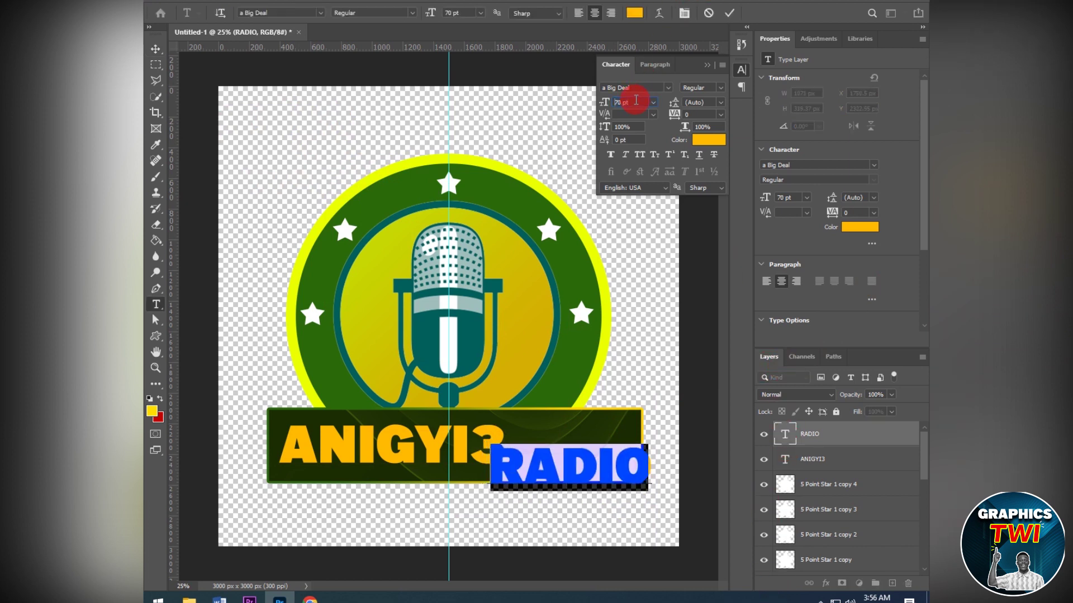
scroll(636, 101, "down", 11)
scroll(636, 100, "down", 3)
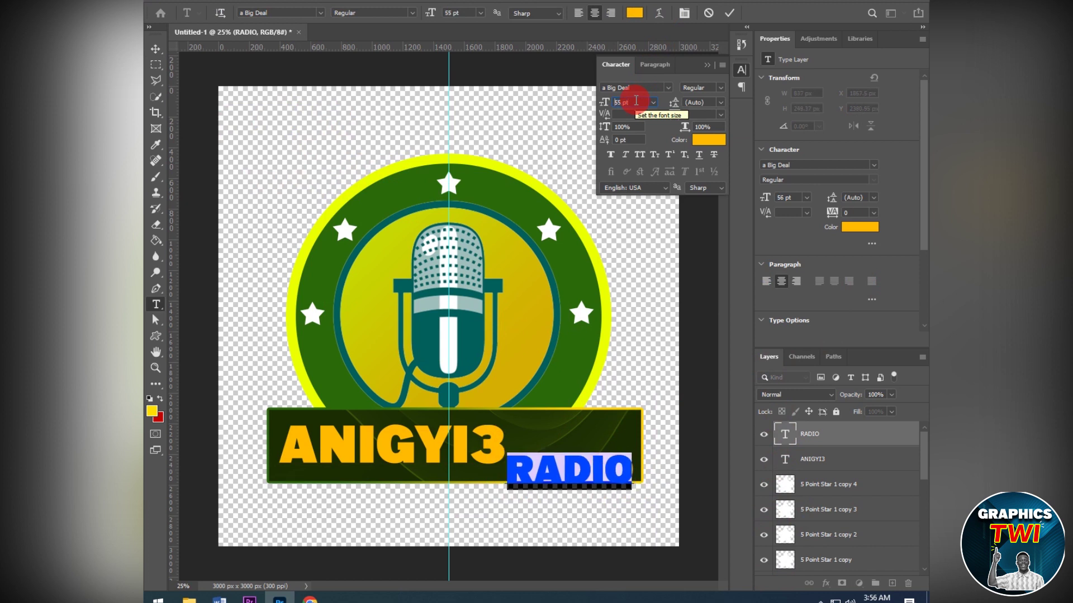
scroll(635, 100, "down", 2)
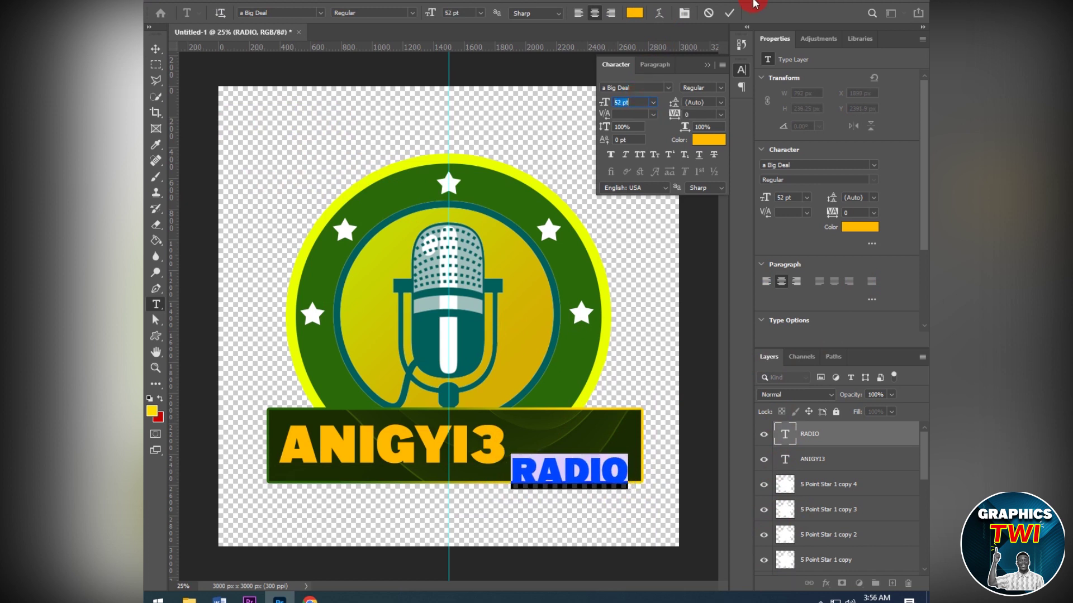
left_click(729, 13)
key("v")
left_click_drag(619, 453, 613, 446)
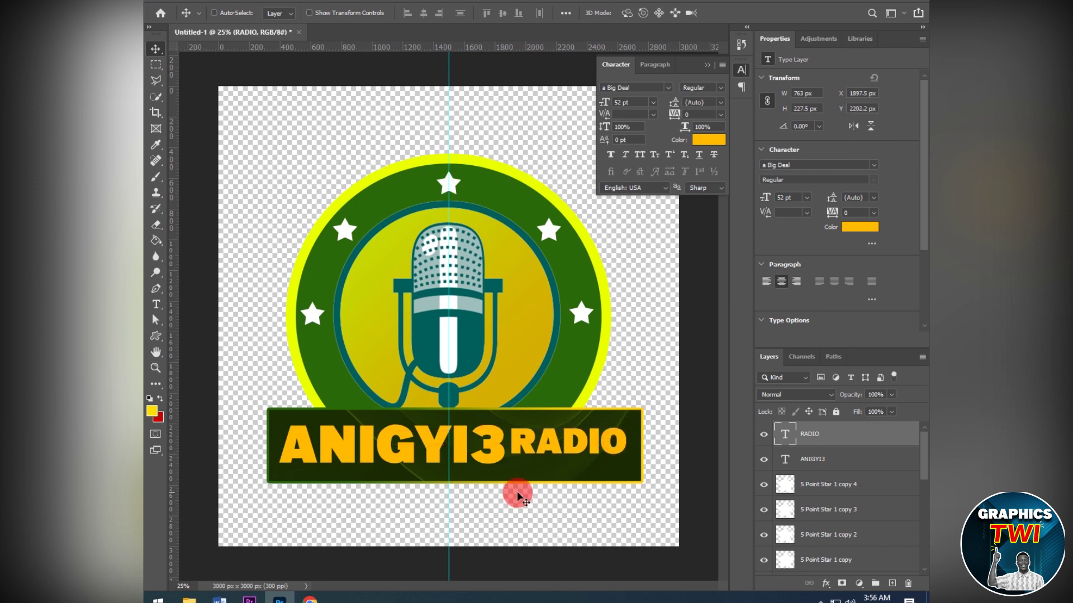
left_click_drag(461, 477, 471, 473)
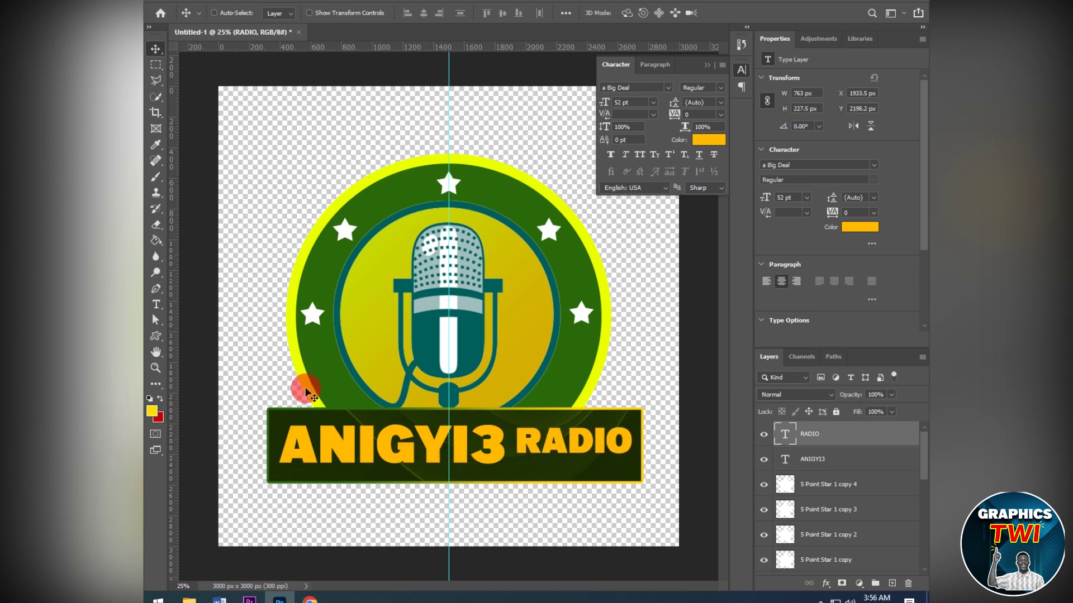
Add a 101.1 text layer and move it down below RADIO.
left_click(157, 304)
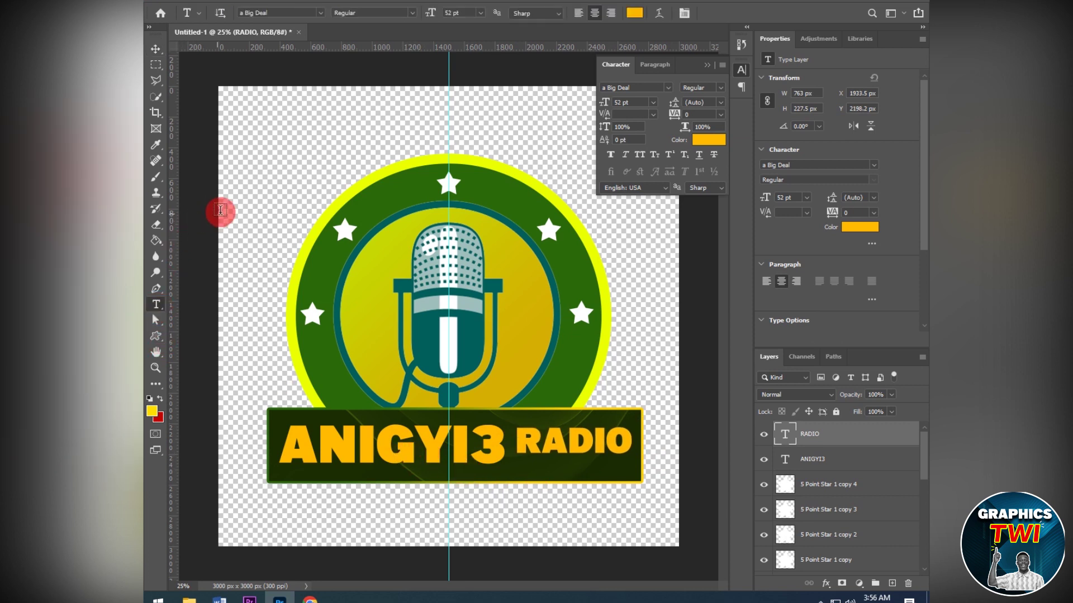
left_click(251, 186)
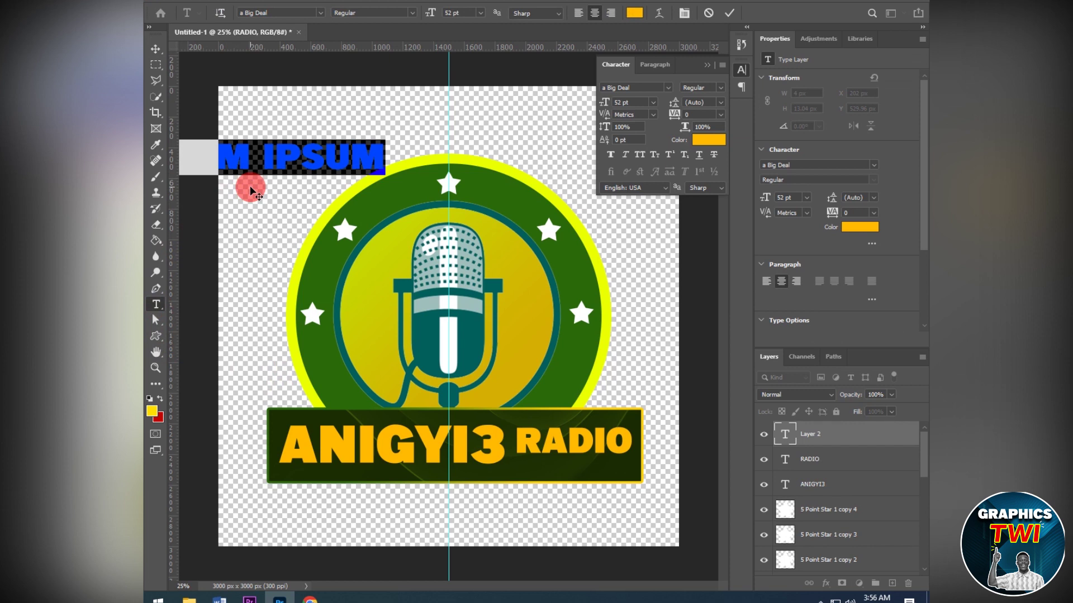
type("10")
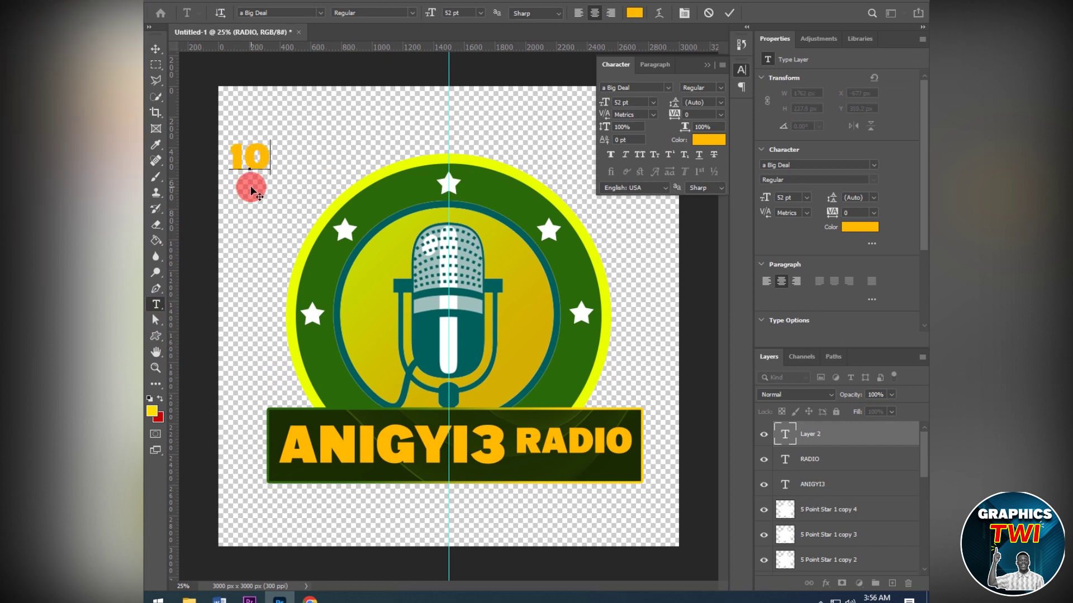
type("1.1")
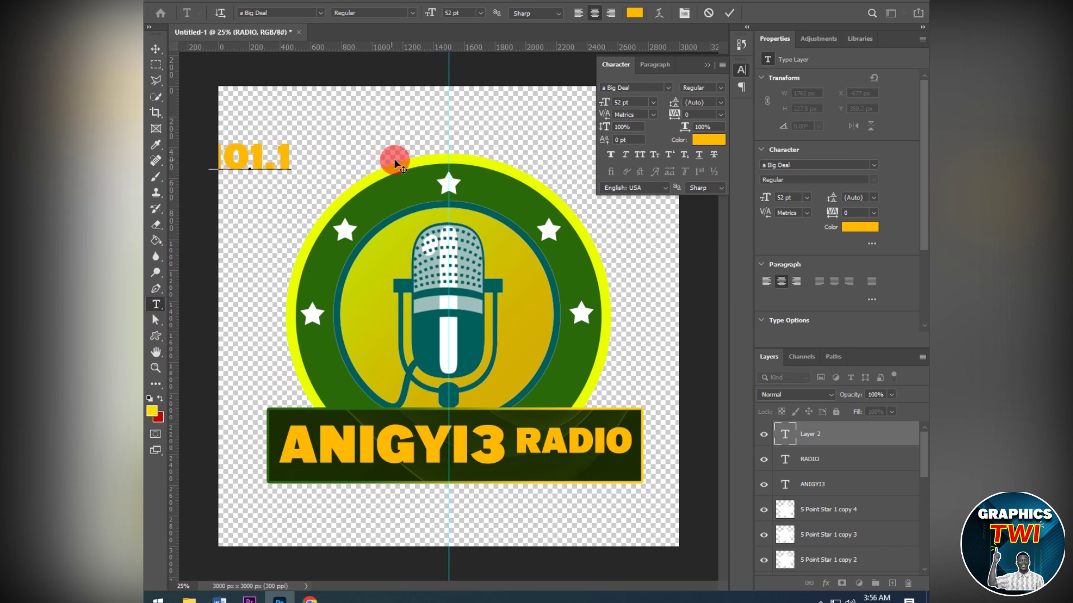
left_click(730, 13)
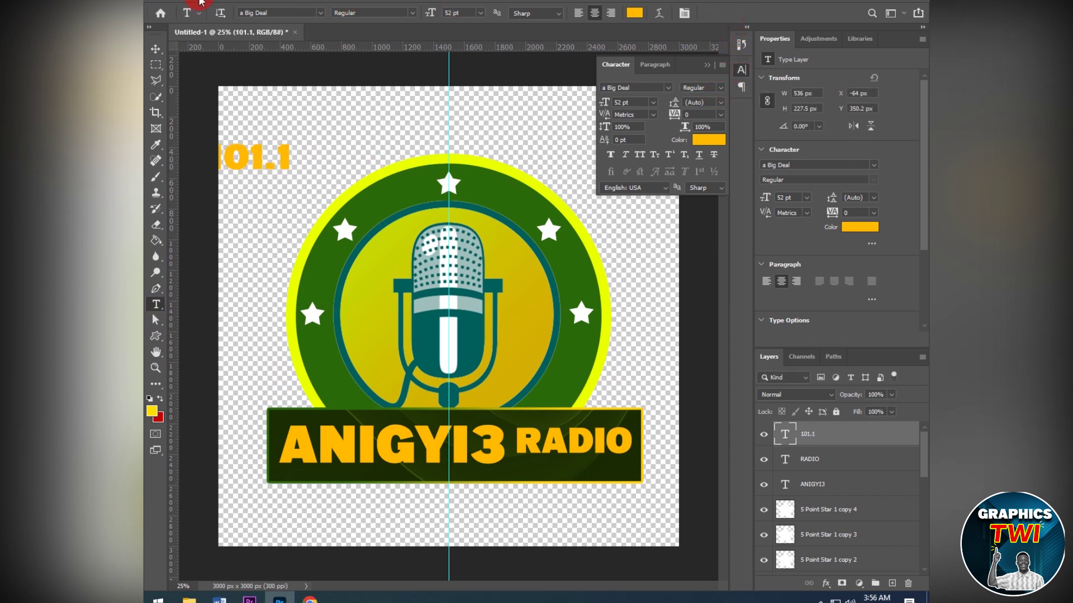
left_click(160, 52)
mouse_move(239, 156)
left_mouse_down()
mouse_move(559, 484)
mouse_move(571, 471)
left_mouse_up()
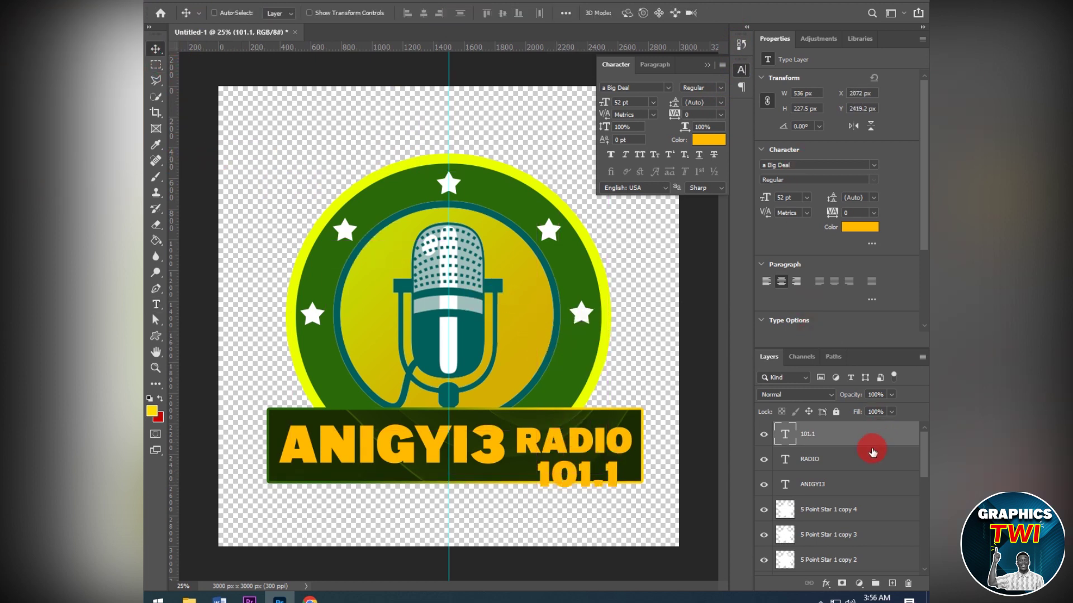
Make the 101.1 text 35 pt and white.
double_click(785, 435)
left_click(642, 103)
type("35")
key("Return")
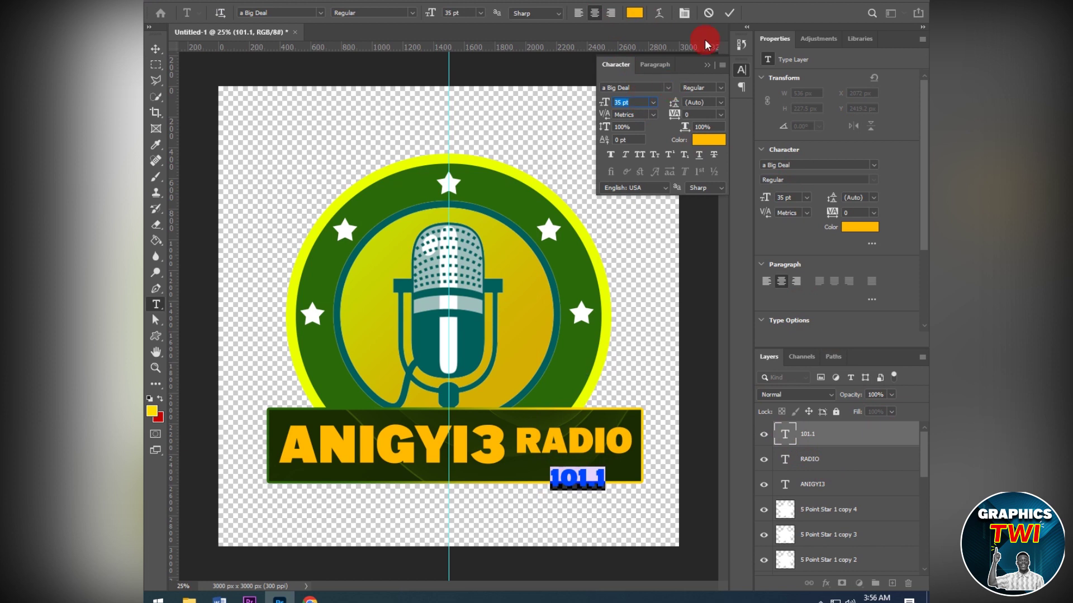
left_click(708, 140)
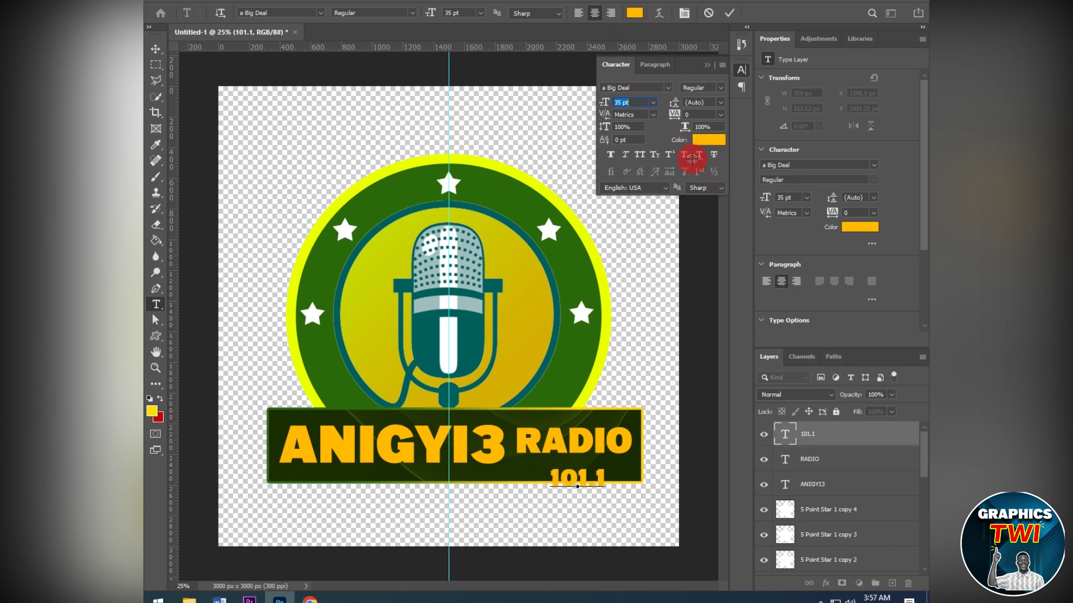
left_click_drag(603, 246, 567, 170)
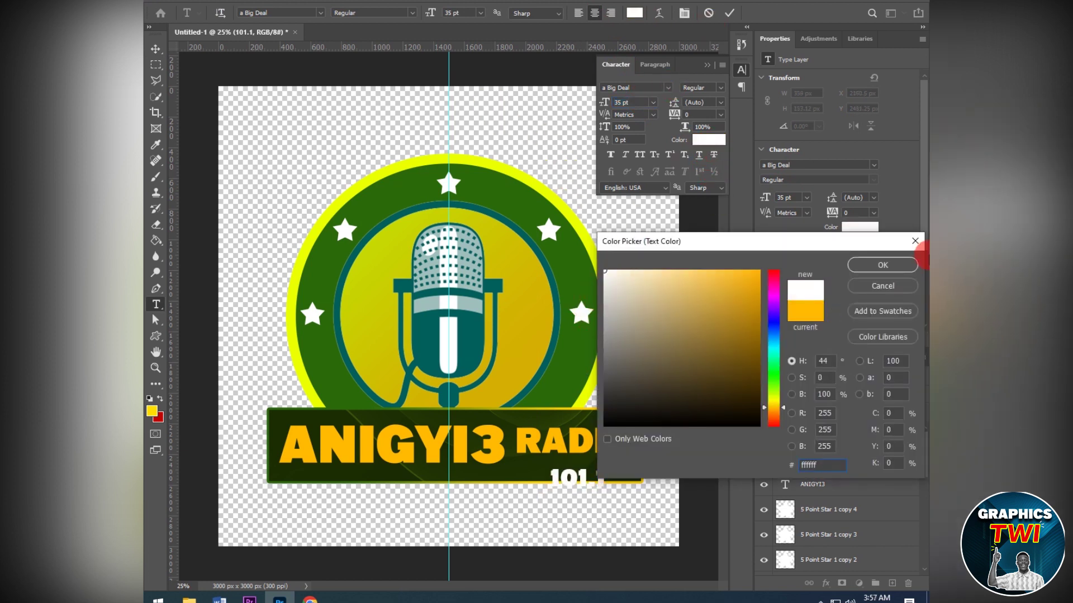
left_click(882, 262)
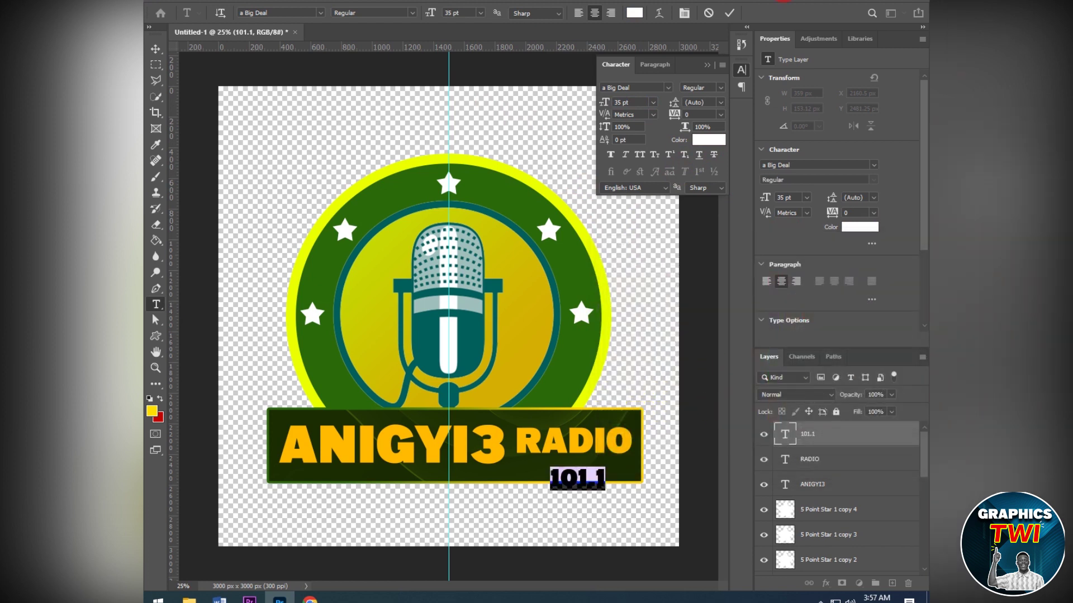
left_click(730, 13)
key("v")
Position 101.1 just under RADIO in the banner and browse fonts for it.
left_click_drag(604, 480, 583, 466)
key("Down")
key("Down")
key("Down")
key("Down")
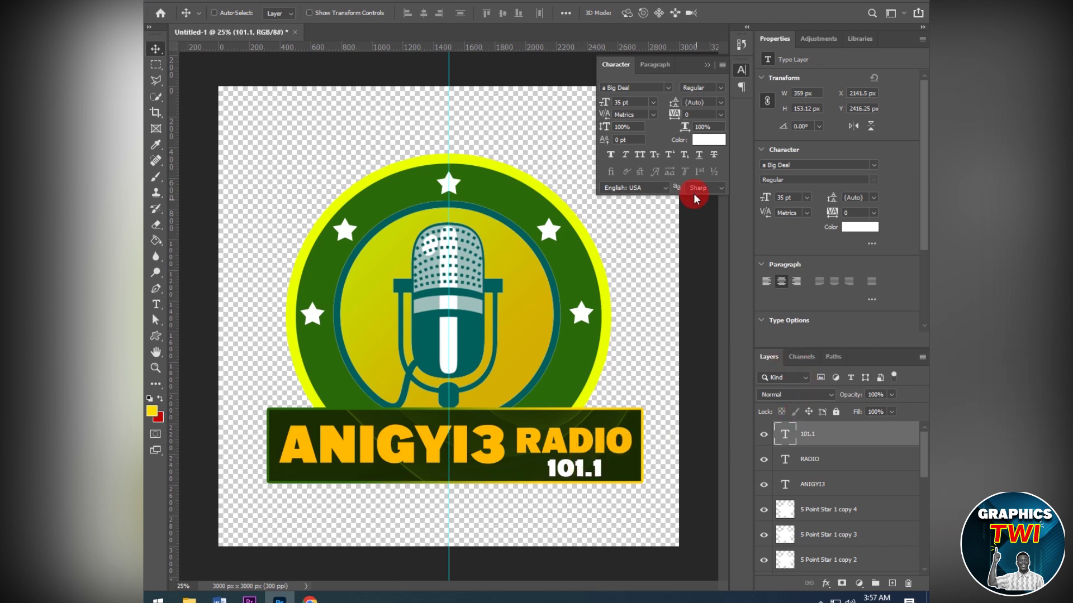
left_click(671, 89)
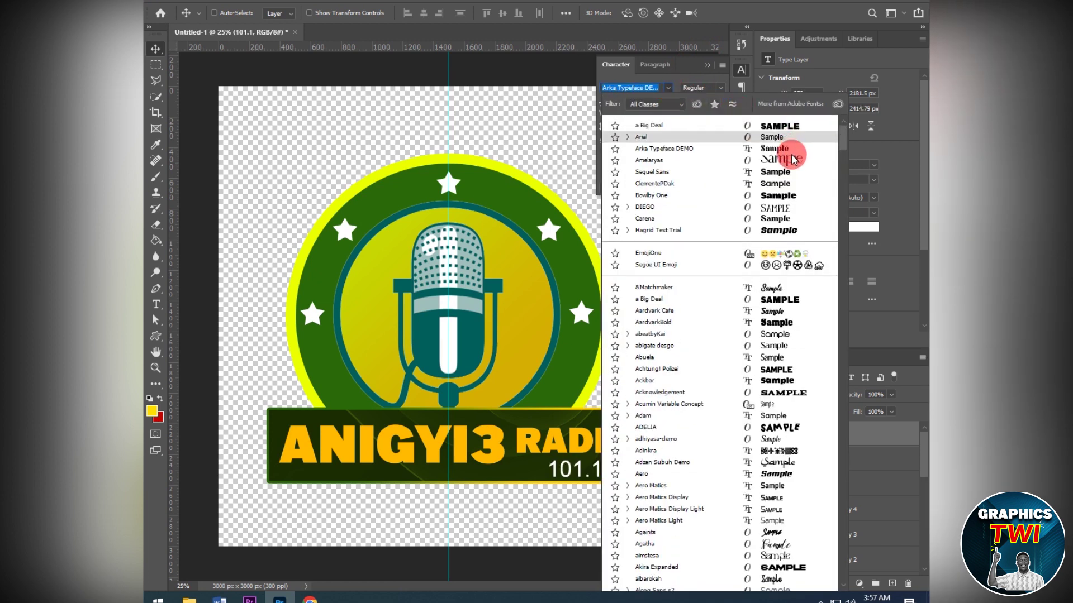
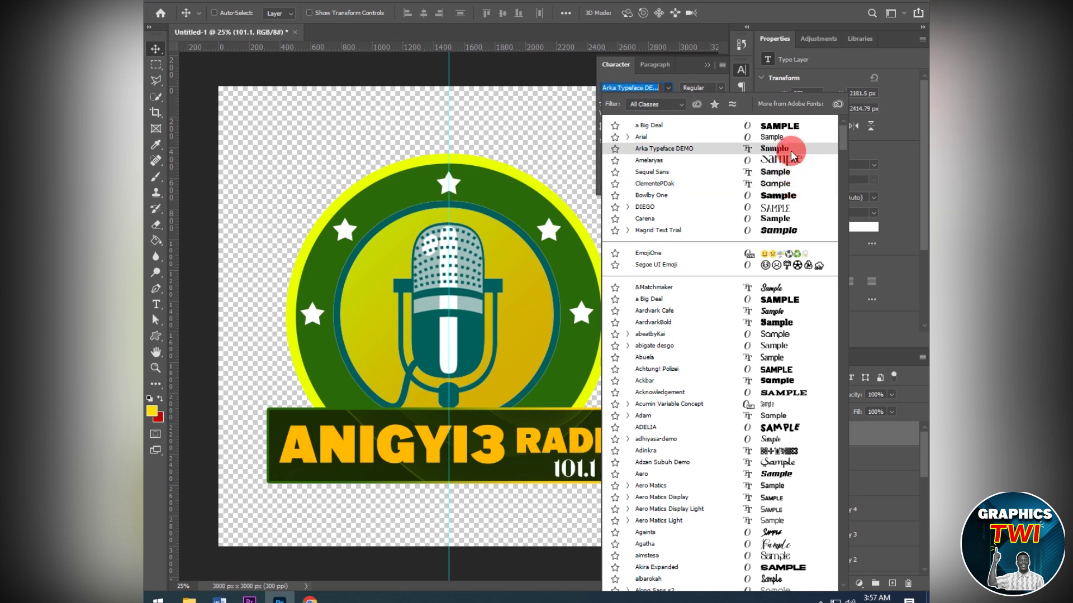
Keep Arka Typeface DEMO and add a new white slogan text line at the canvas top-left.
left_click(792, 150)
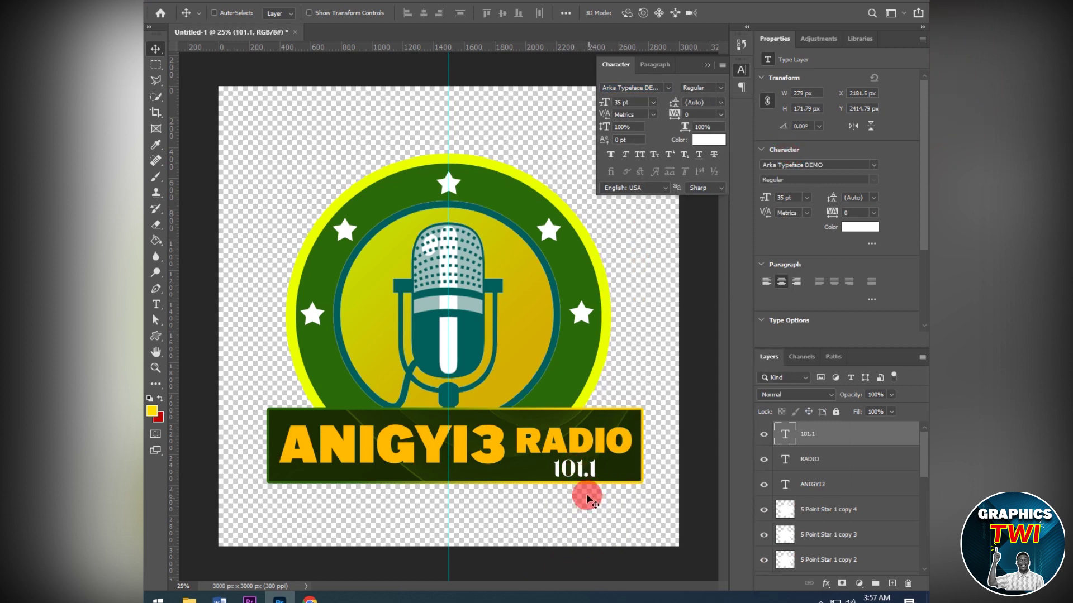
left_click(158, 307)
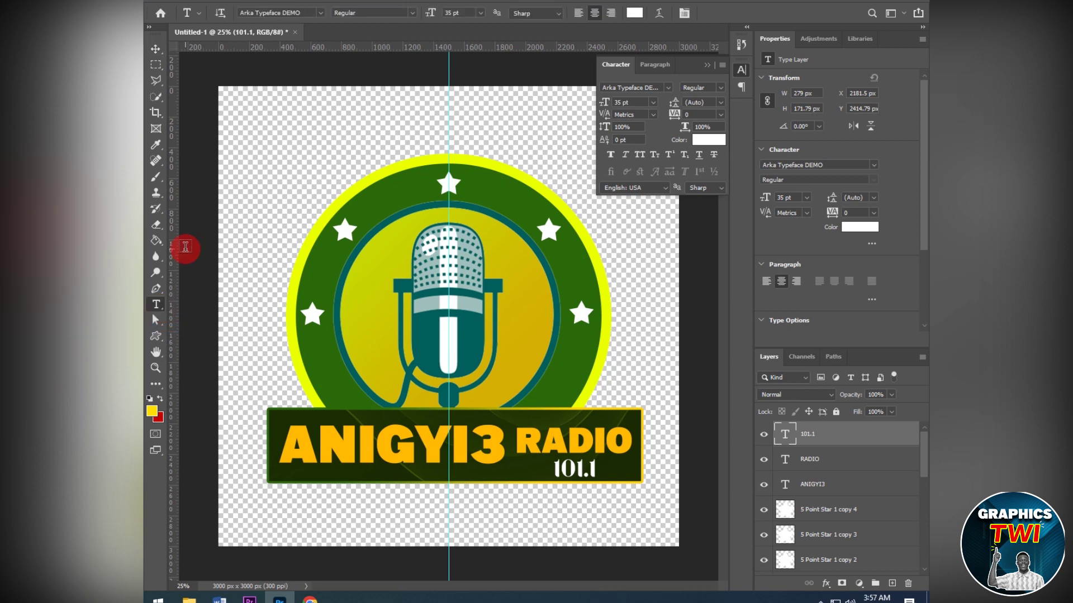
left_click(253, 162)
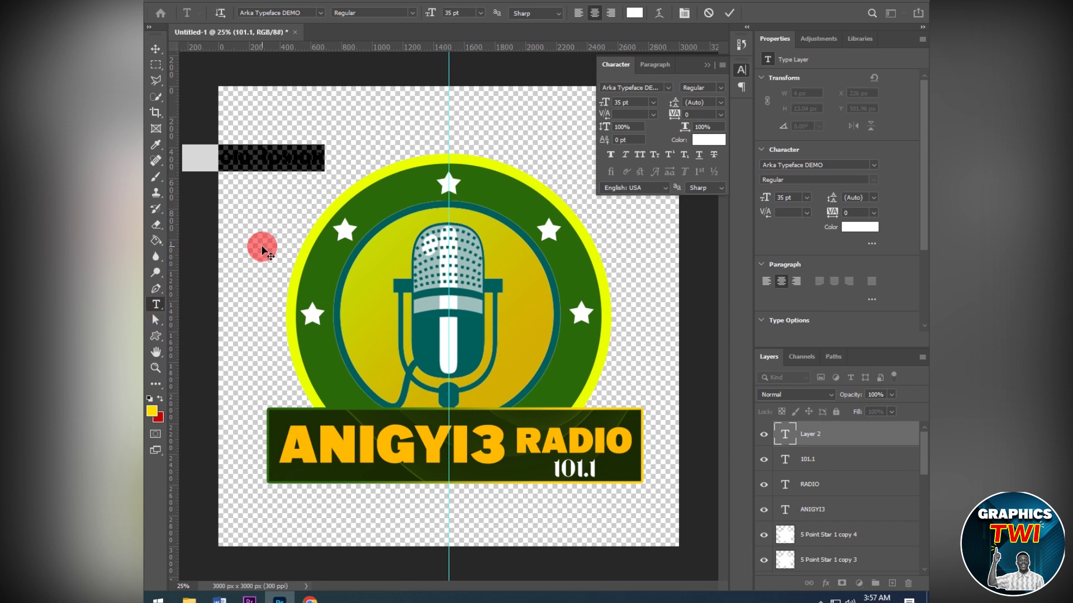
key("BackSpace")
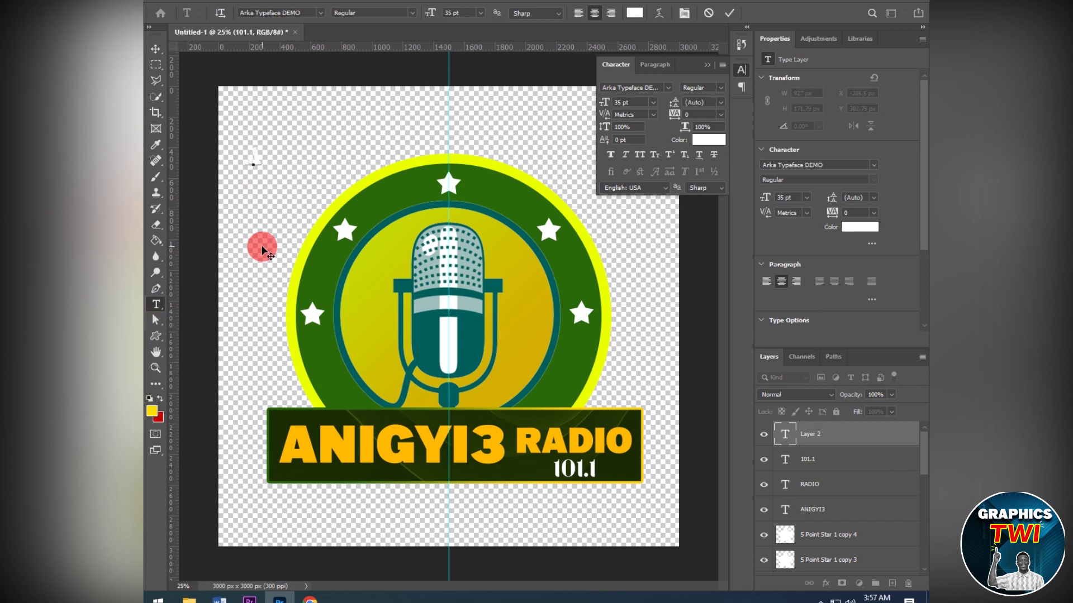
type("osta")
type("laankasa ntia")
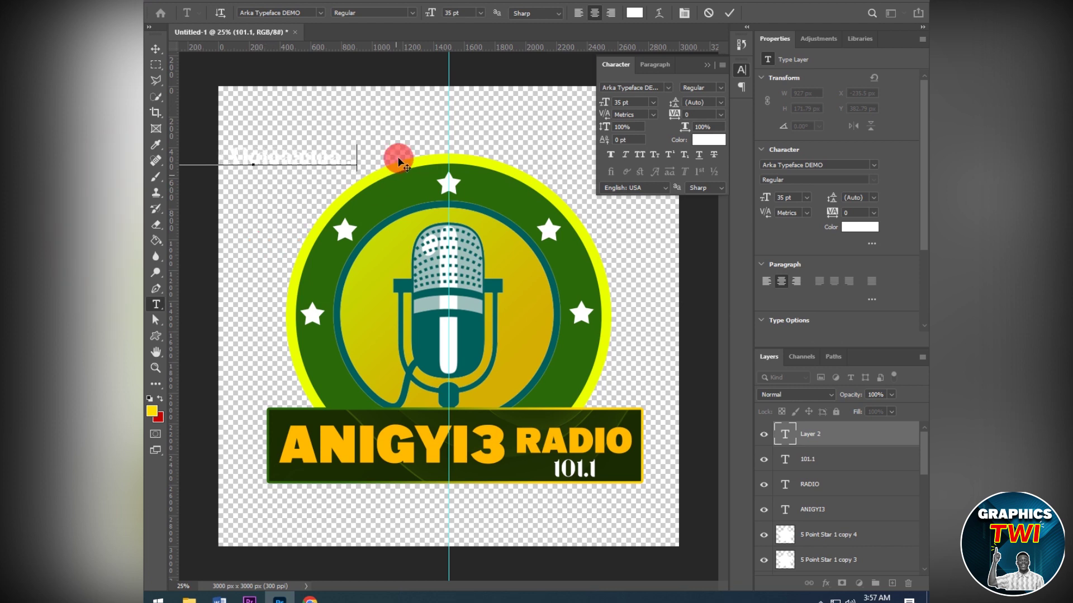
left_click(729, 13)
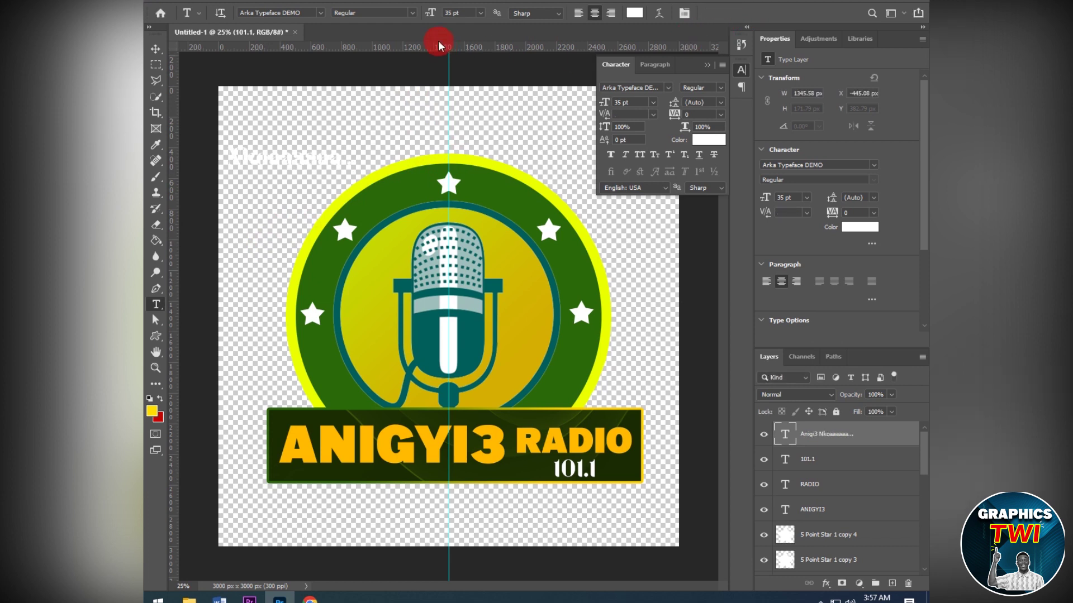
Move the slogan below the banner and set its font to Poppins Thin.
left_click(161, 55)
mouse_move(332, 160)
left_mouse_down()
mouse_move(447, 478)
mouse_move(462, 461)
left_mouse_up()
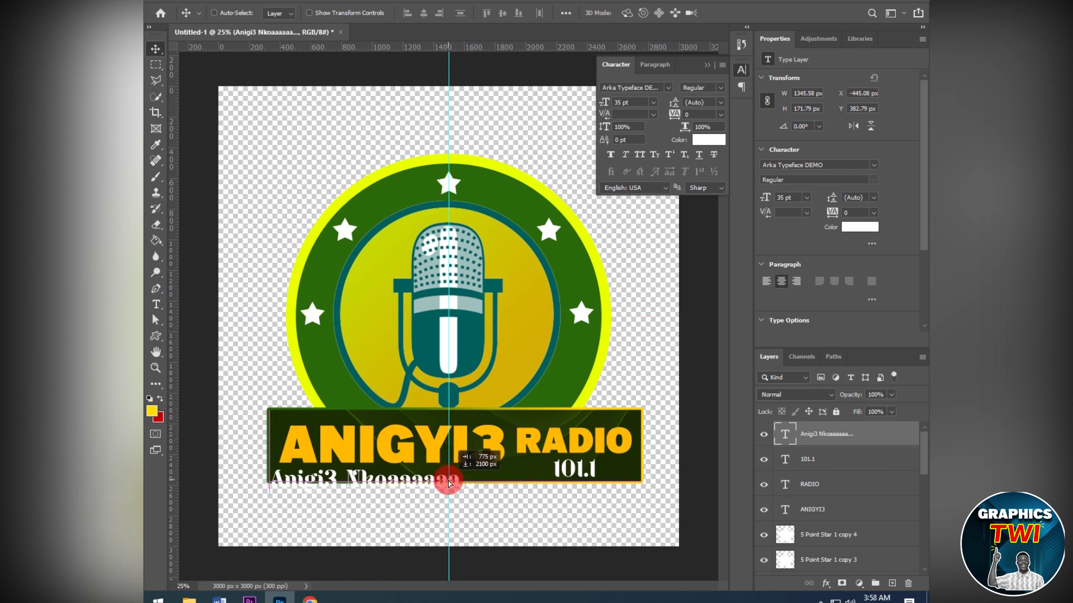
double_click(785, 434)
left_click(657, 88)
type("pop")
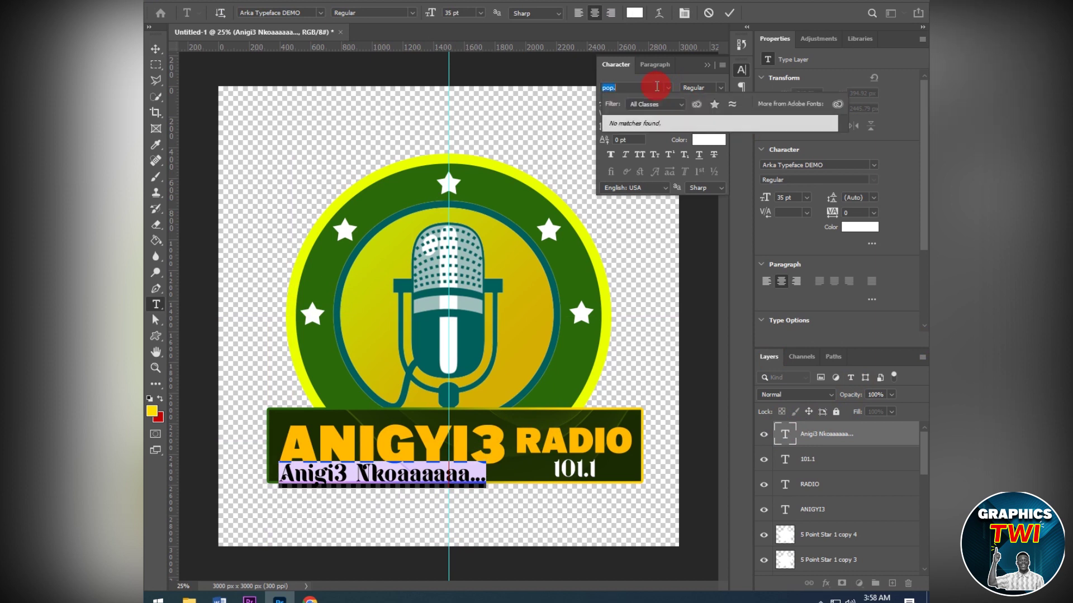
type("pi")
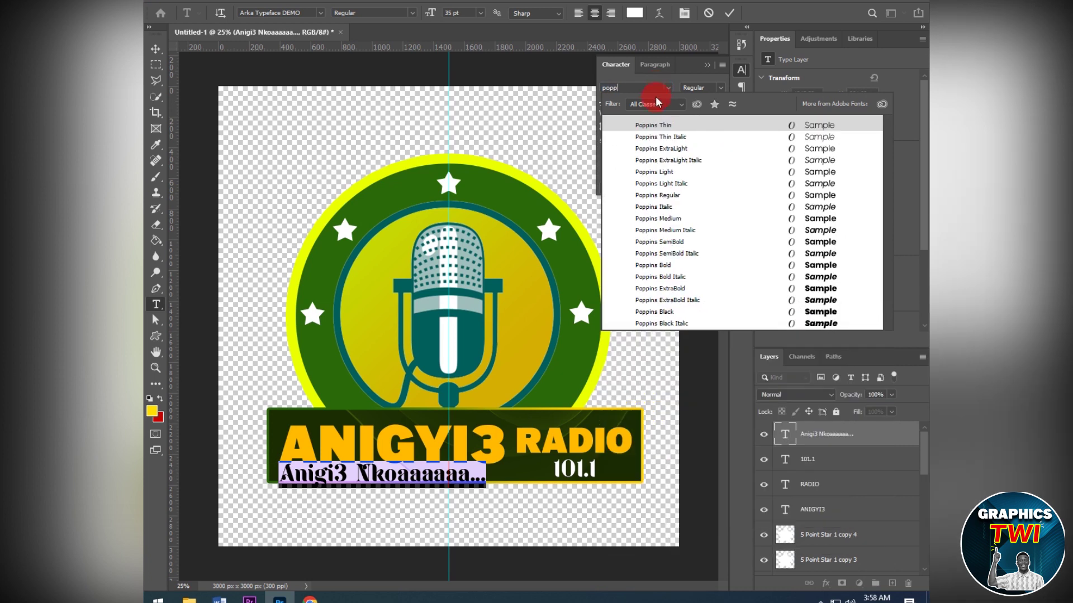
left_click(662, 129)
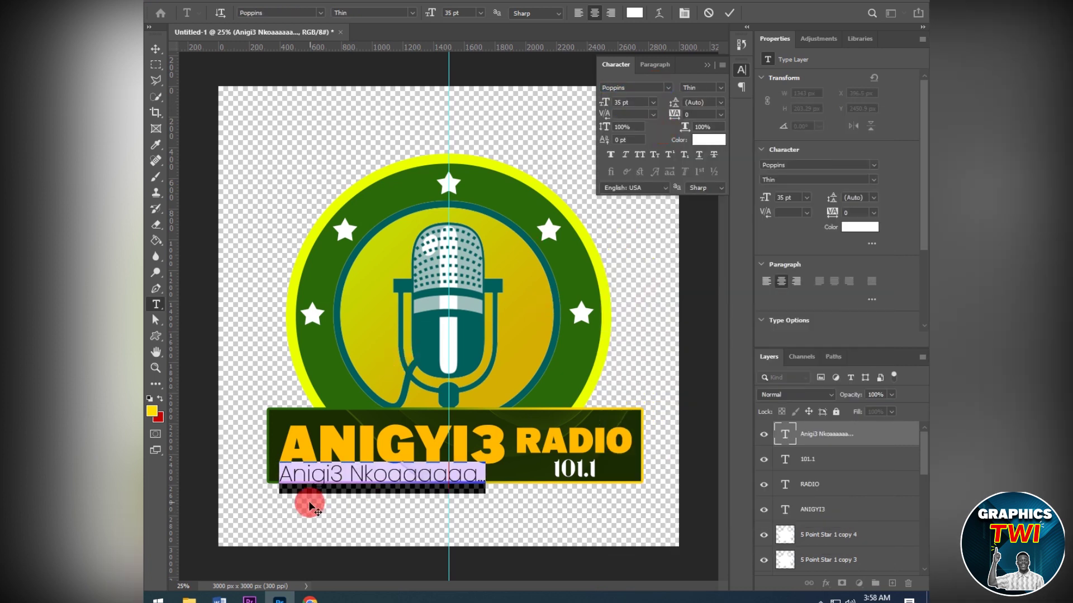
Edit the slogan wording to read 'Anigyi3 koaaa..'.
left_click(319, 482)
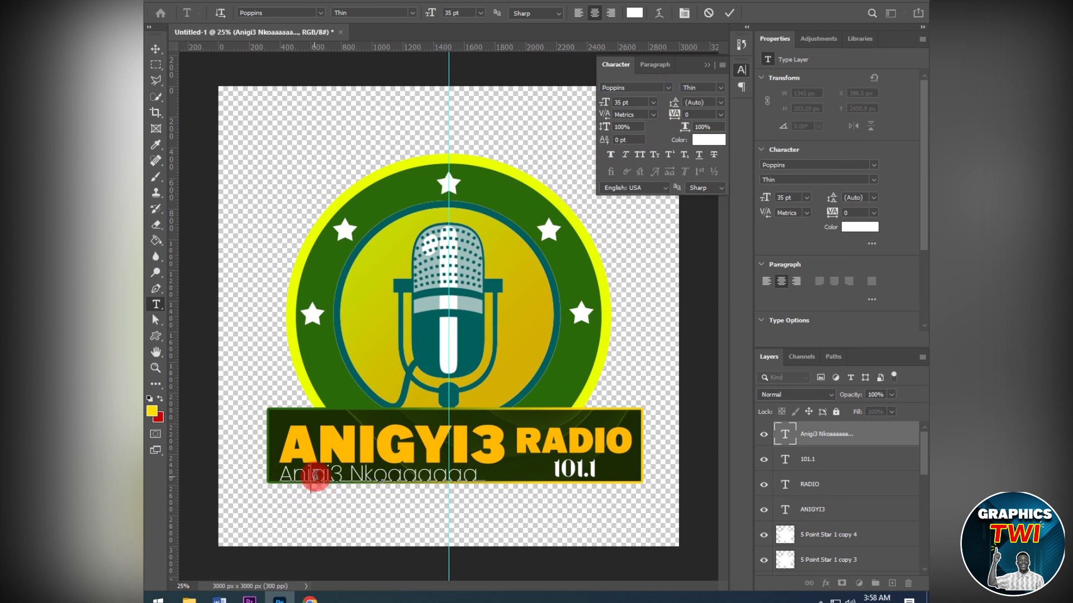
left_click_drag(315, 476, 360, 479)
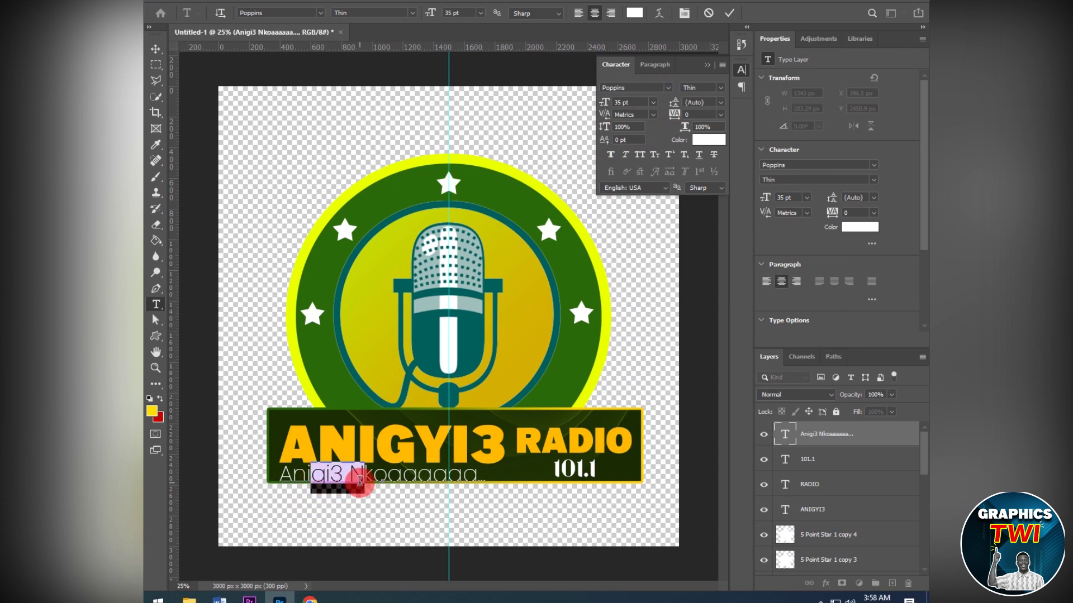
type("g")
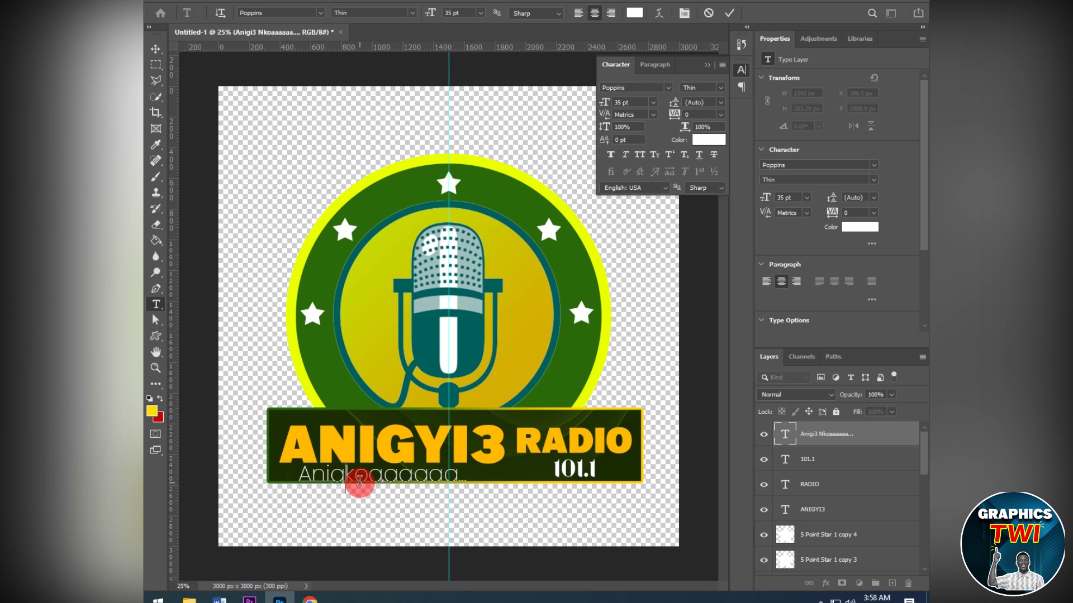
type("y")
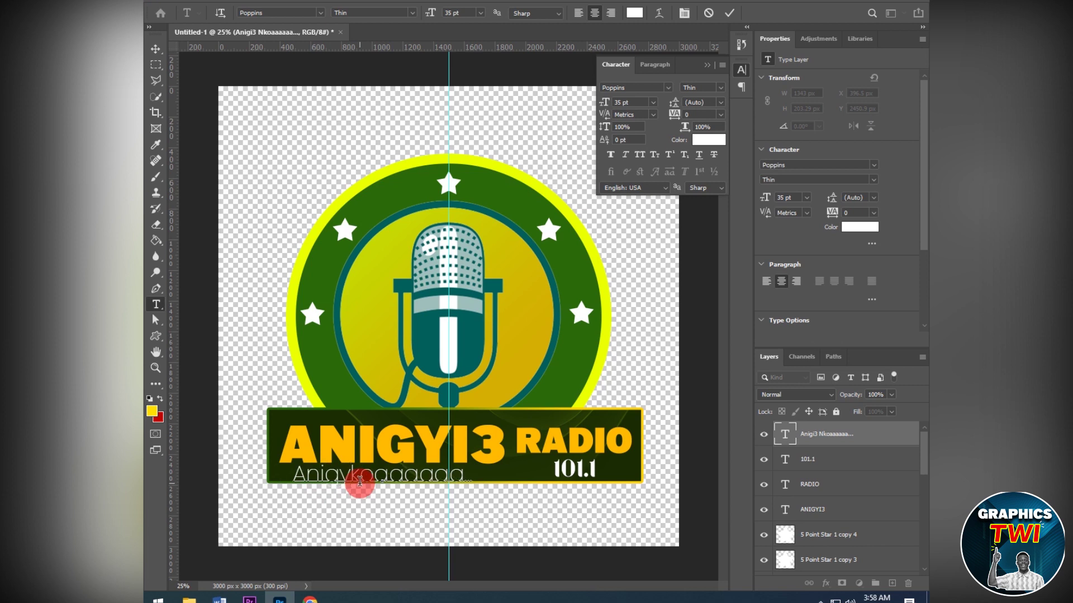
type("i")
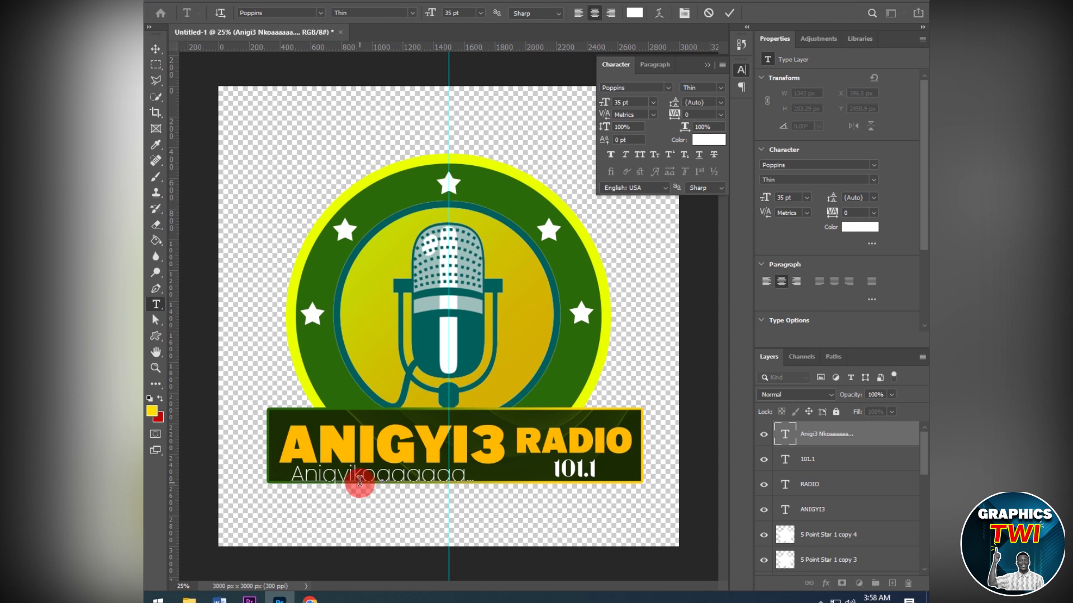
type("3")
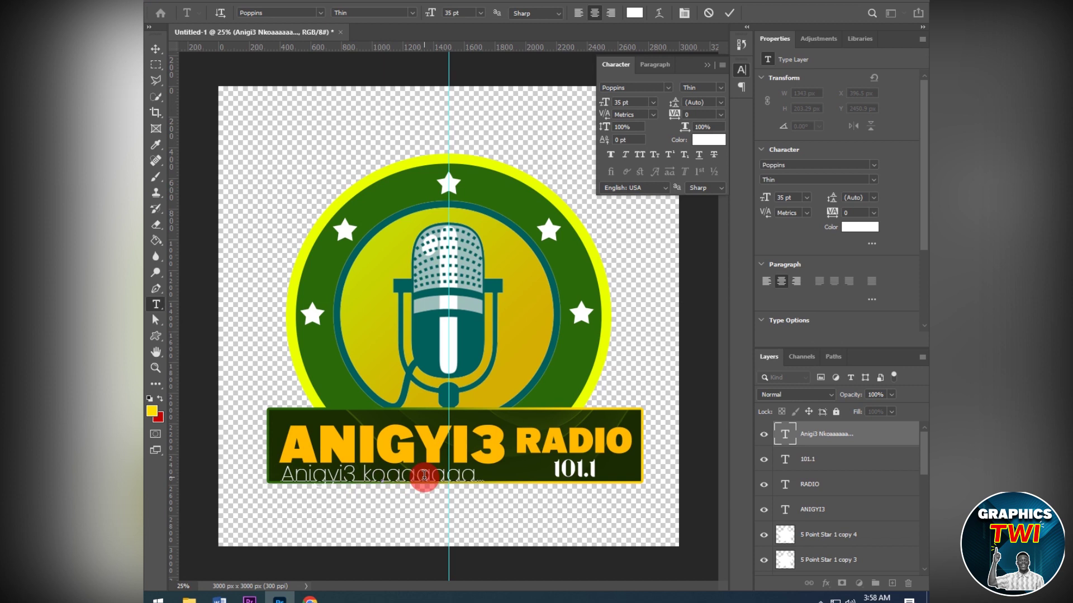
left_click_drag(424, 475, 477, 476)
key("BackSpace")
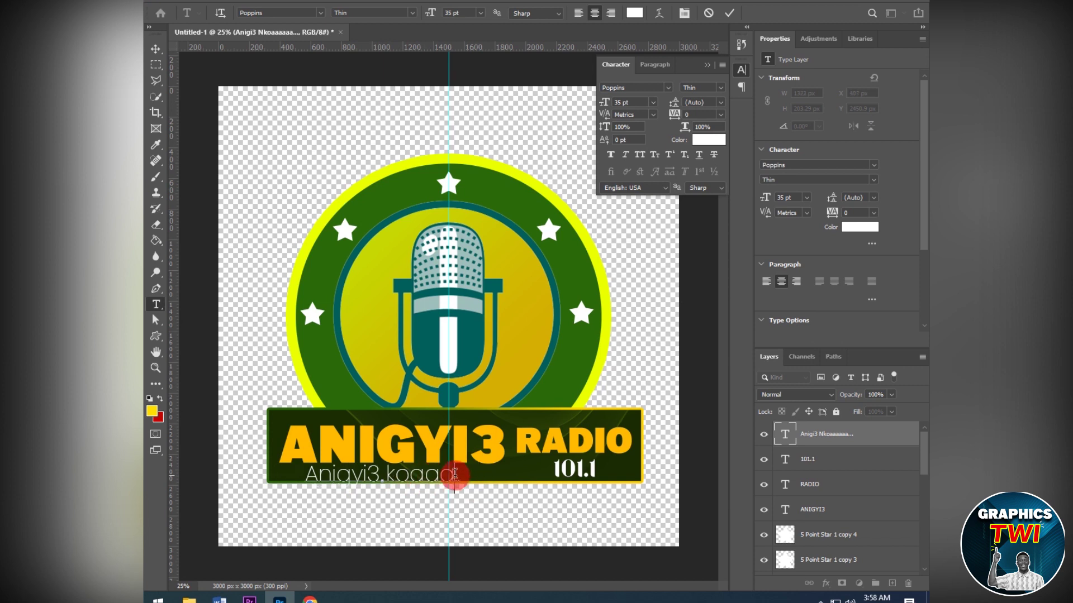
Select the whole slogan line and set its size to 22 pt.
key("ctrl+a")
scroll(646, 105, "down", 3)
scroll(647, 106, "down", 3)
scroll(647, 108, "down", 4)
scroll(646, 110, "down", 3)
scroll(644, 106, "down", 2)
scroll(644, 106, "down", 1)
scroll(644, 107, "up", 1)
scroll(645, 106, "up", 2)
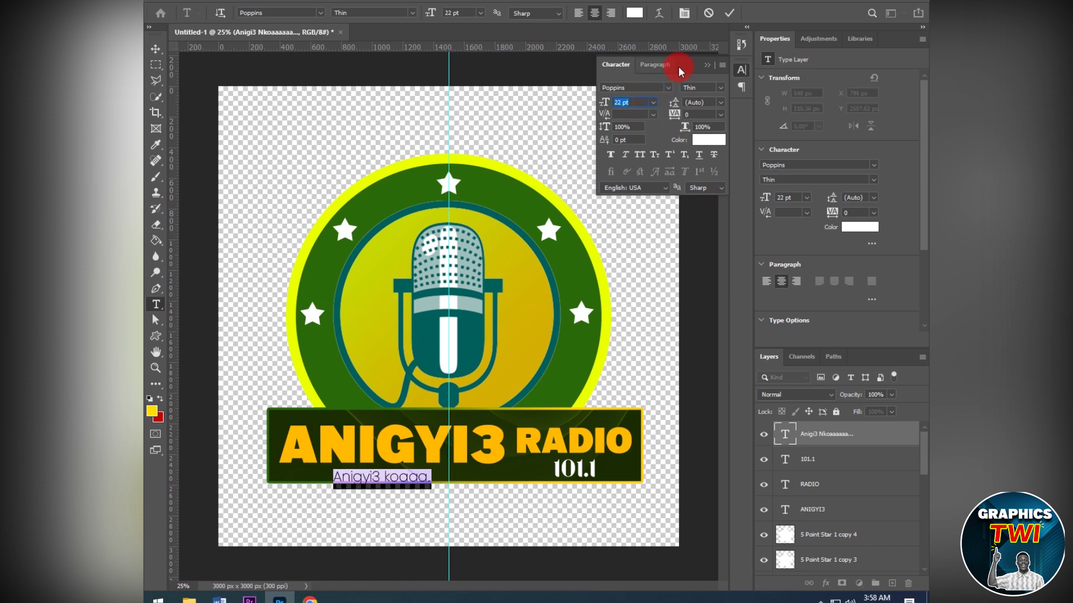
Commit the text edits and change the slogan's font style to Poppins Regular.
left_click(721, 15)
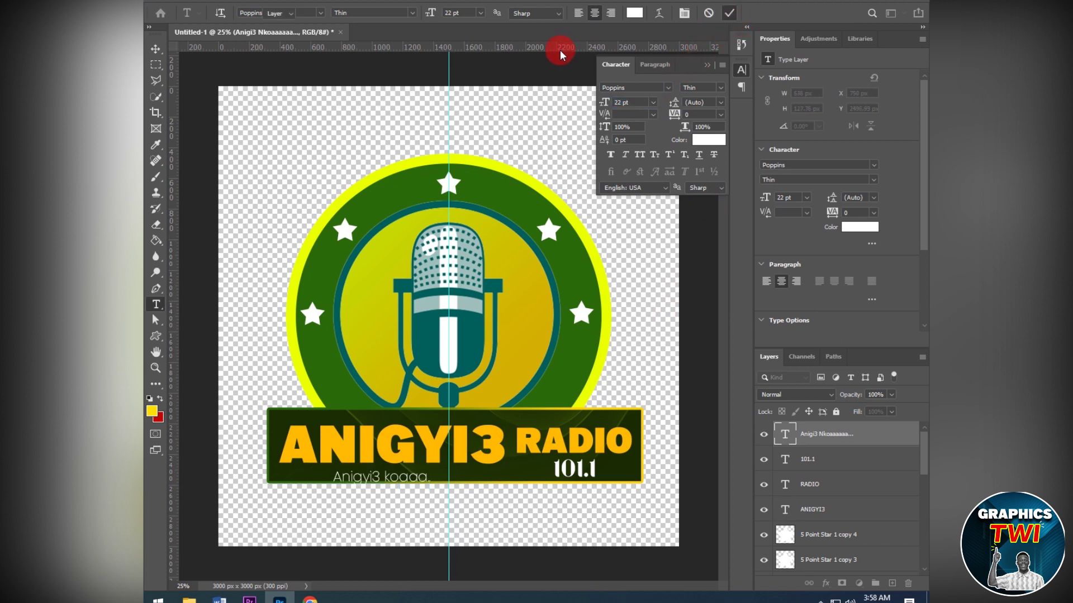
key("v")
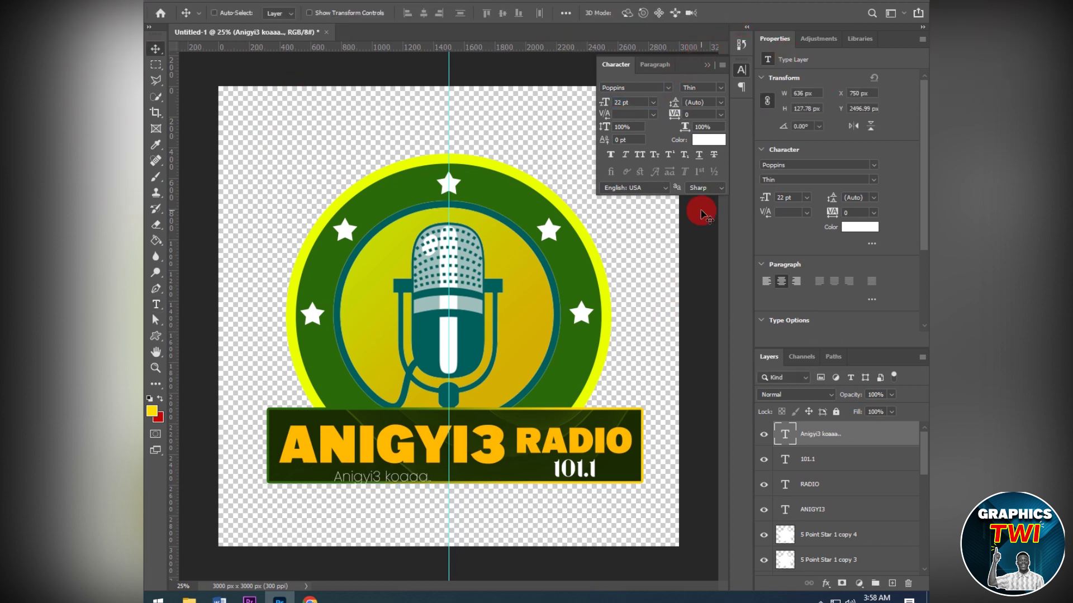
left_click(720, 93)
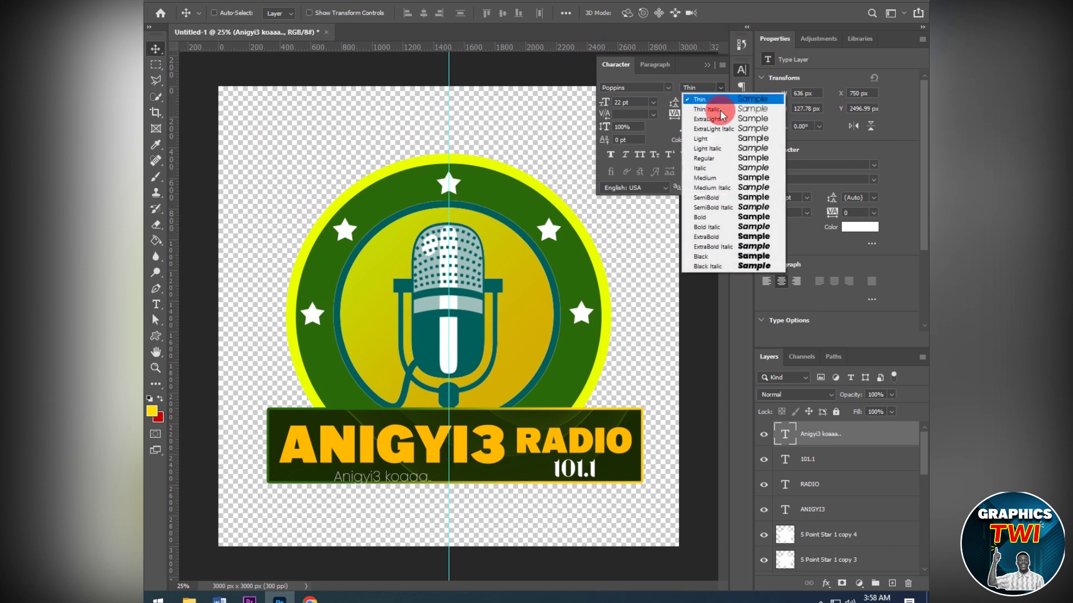
left_click(722, 153)
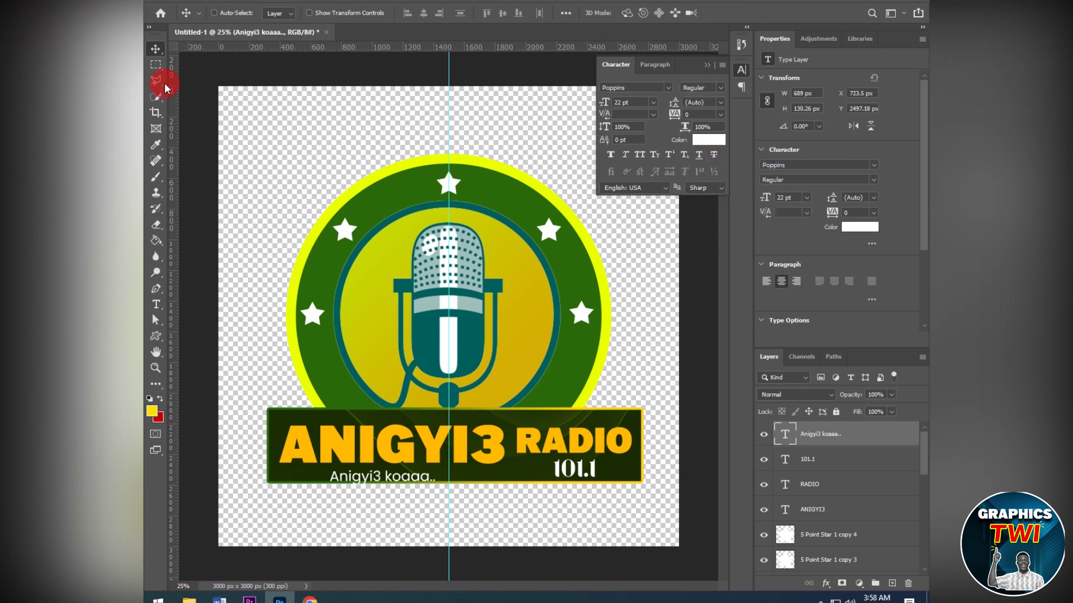
Nudge the slogan up and right, and drag the vertical guide off the canvas.
key("Up")
key("Up")
key("Up")
key("Up")
key("Up")
key("Up")
key("Up")
key("Up")
key("Up")
key("Right")
key("Right")
key("Right")
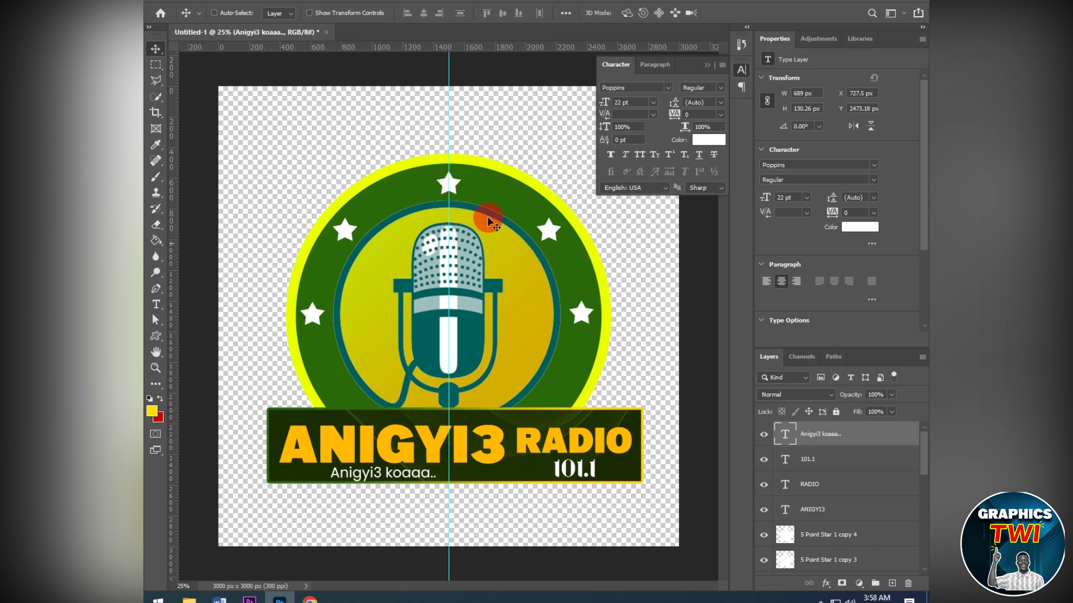
left_click_drag(449, 137, 146, 91)
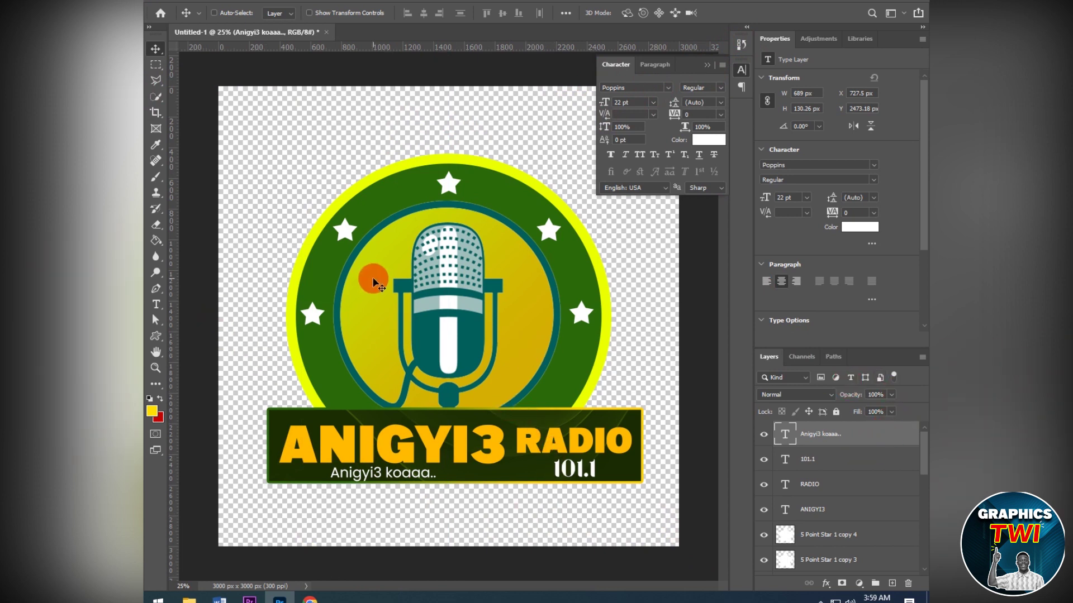
left_click(921, 40)
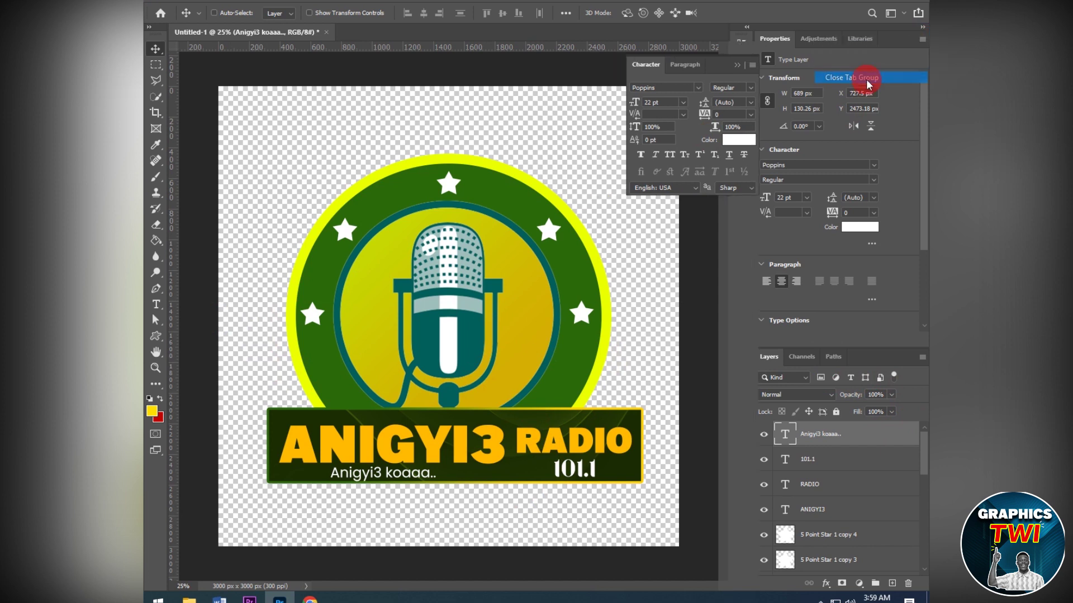
Close the open panels and set the foreground colour to white (#ffffff).
left_click(869, 79)
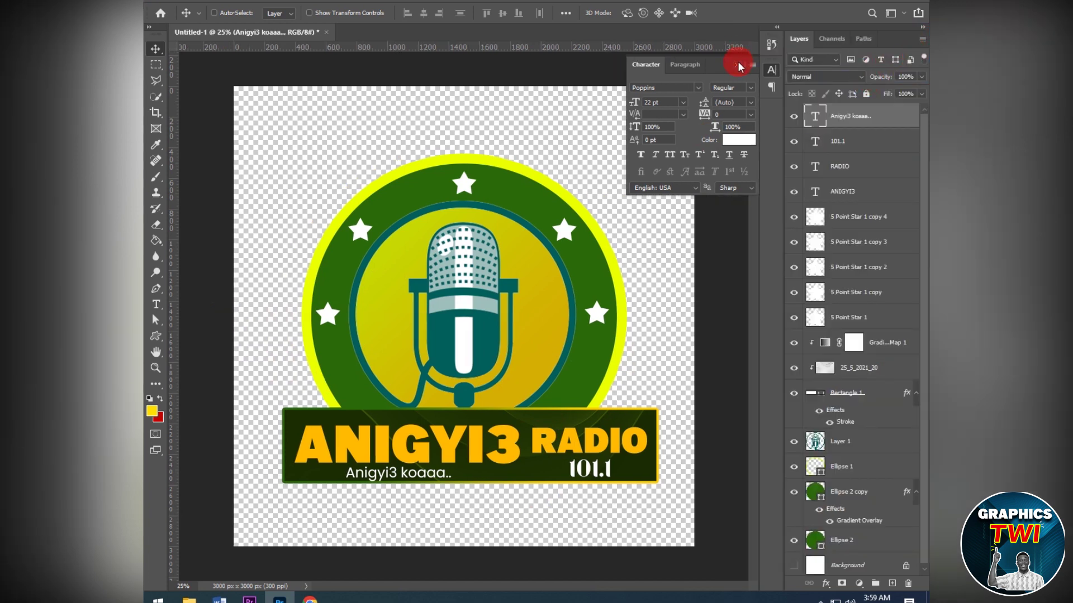
left_click(738, 66)
left_click(152, 411)
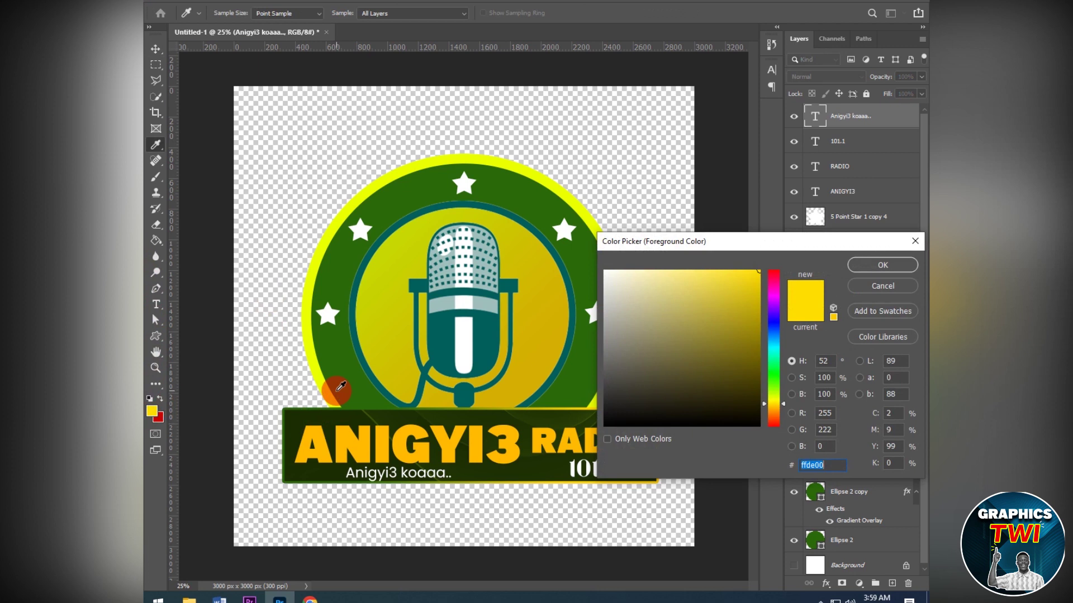
left_click_drag(623, 283, 484, 227)
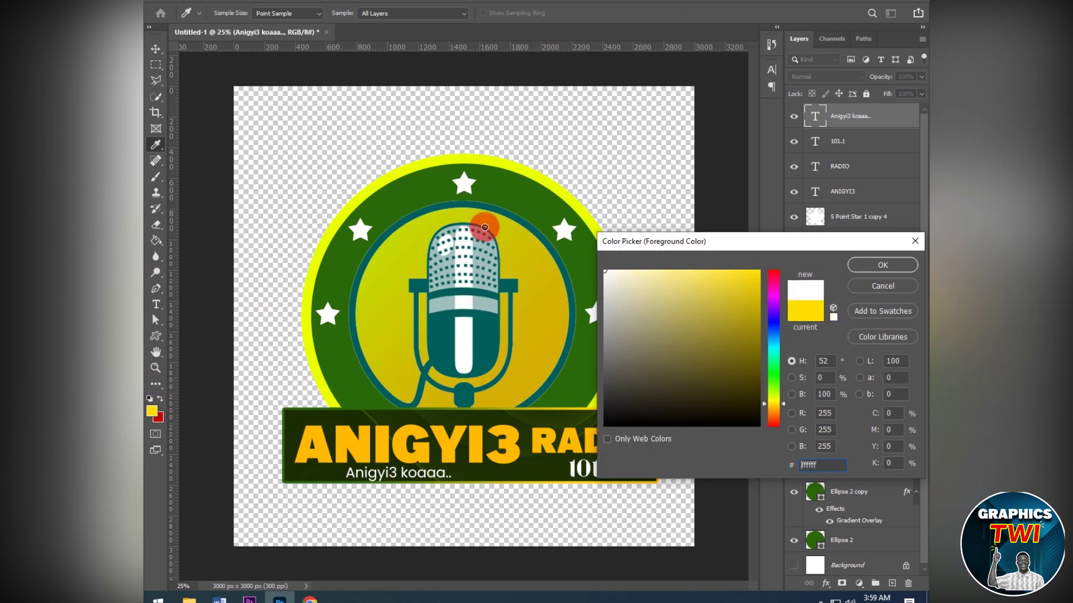
left_click(864, 265)
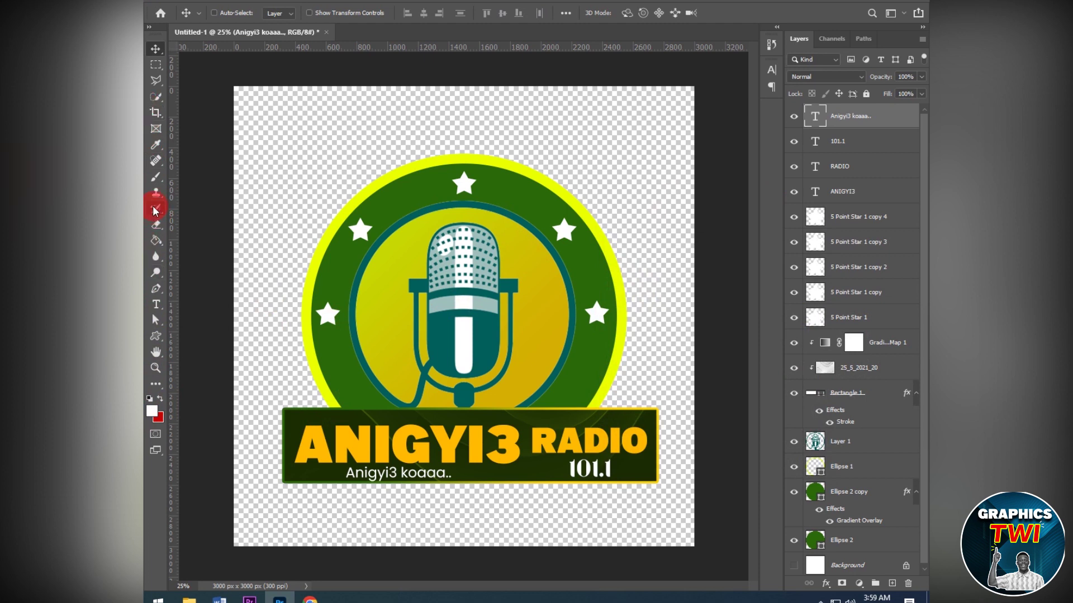
Draw a rectangular marquee selection across the banner strip.
left_click(156, 66)
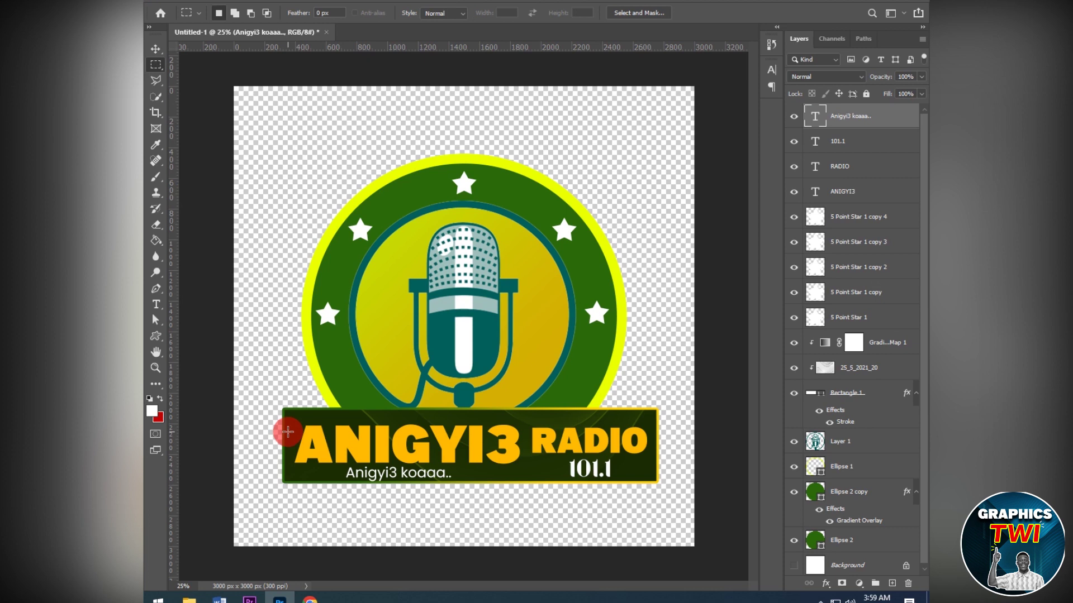
mouse_move(284, 433)
left_mouse_down()
mouse_move(651, 499)
mouse_move(651, 456)
left_mouse_up()
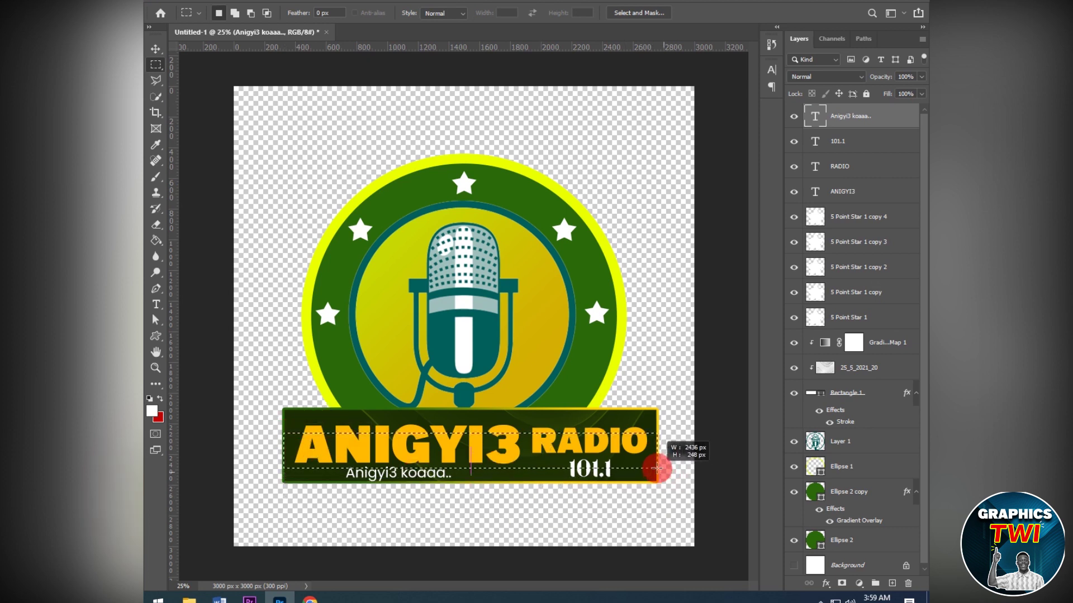
left_click_drag(651, 456, 658, 465)
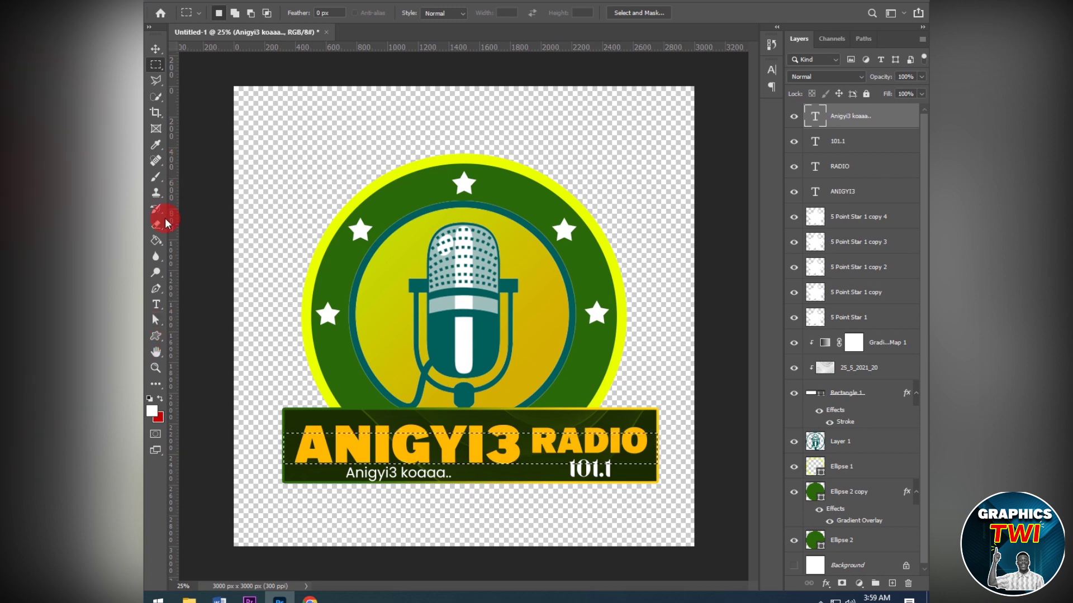
left_click(156, 243)
right_click(156, 246)
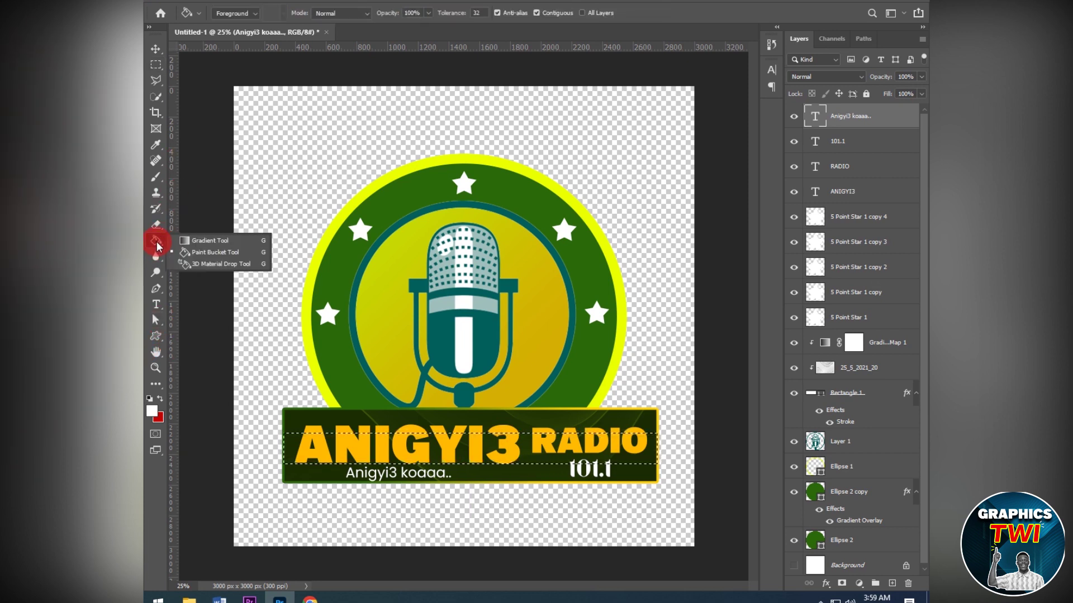
Choose the Gradient Tool with the Basics foreground-to-transparent preset.
left_click(185, 237)
left_click(243, 17)
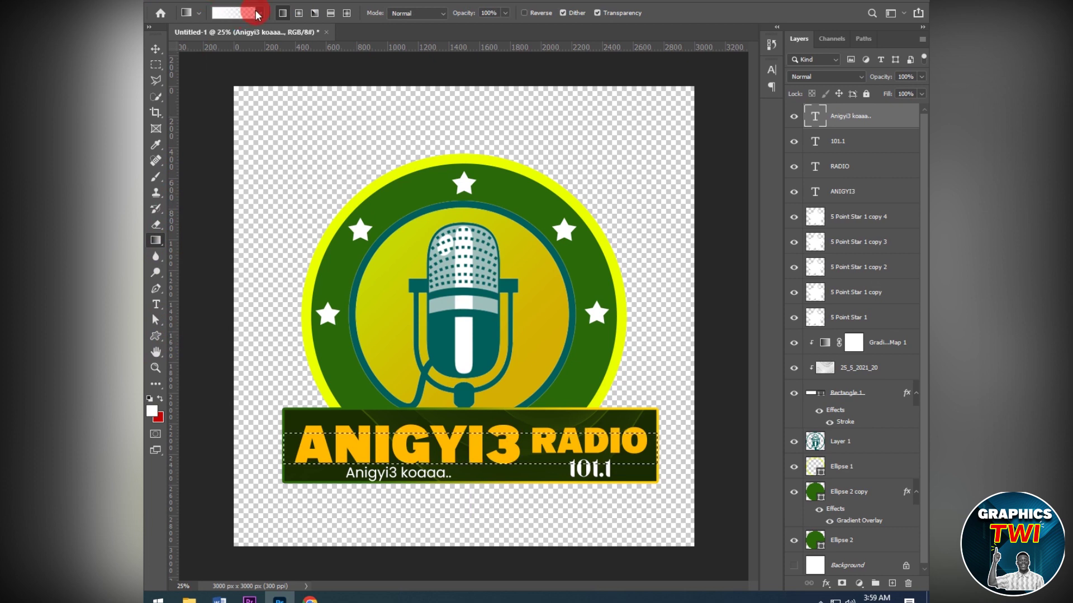
left_click(257, 14)
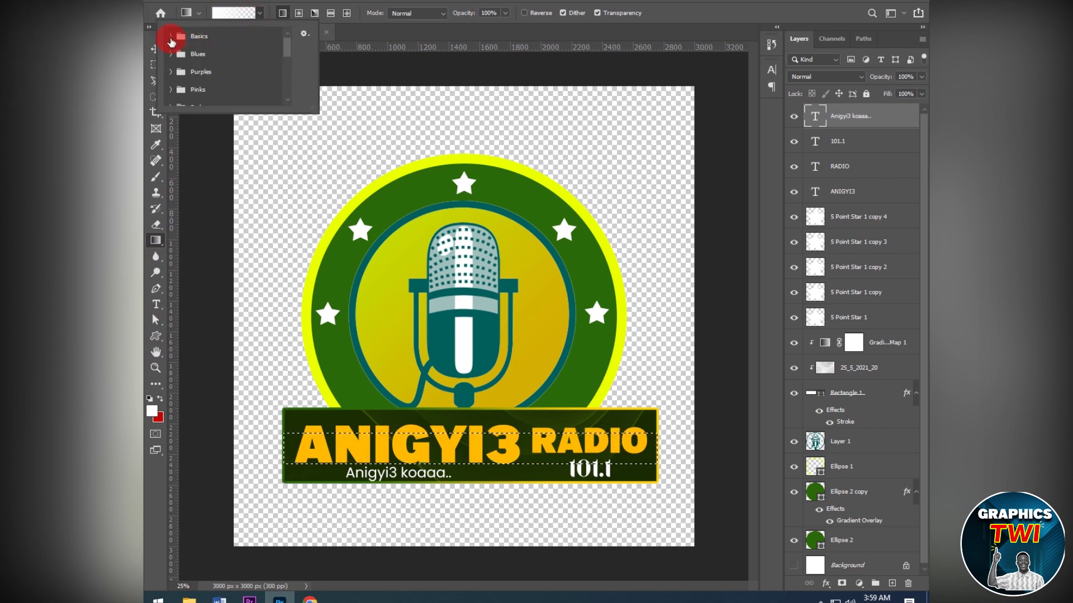
left_click(171, 37)
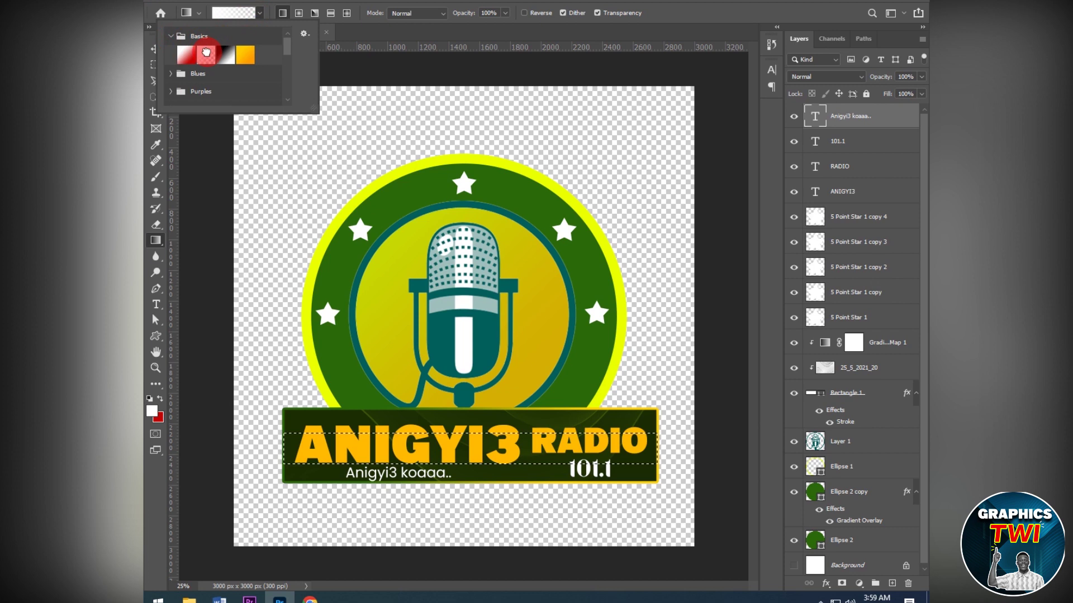
left_click(334, 92)
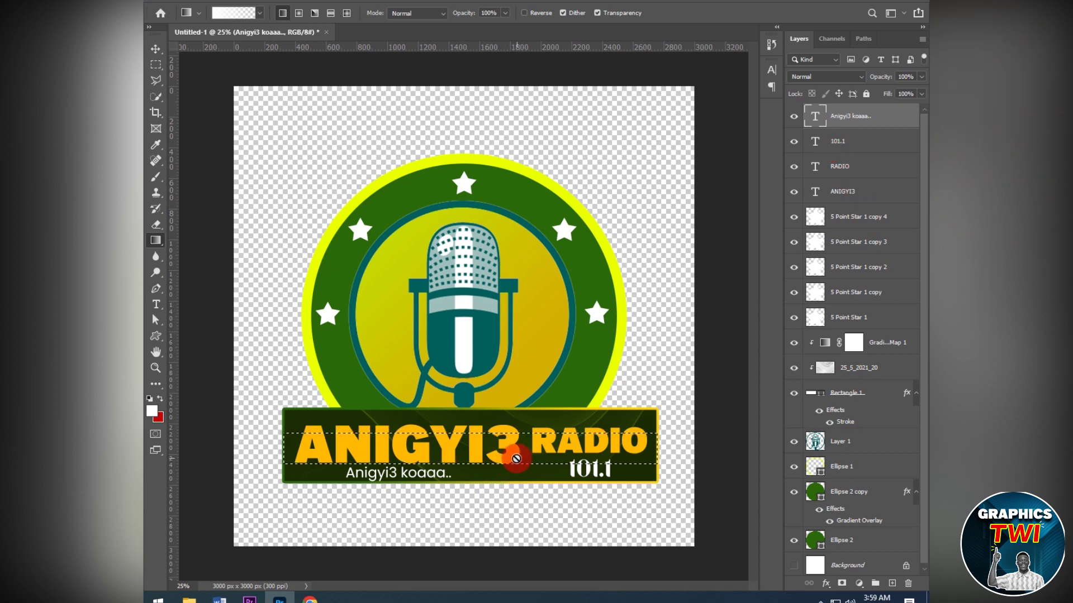
On a new layer, drag a white-to-transparent gradient upward over the banner, then deselect.
left_click(891, 583)
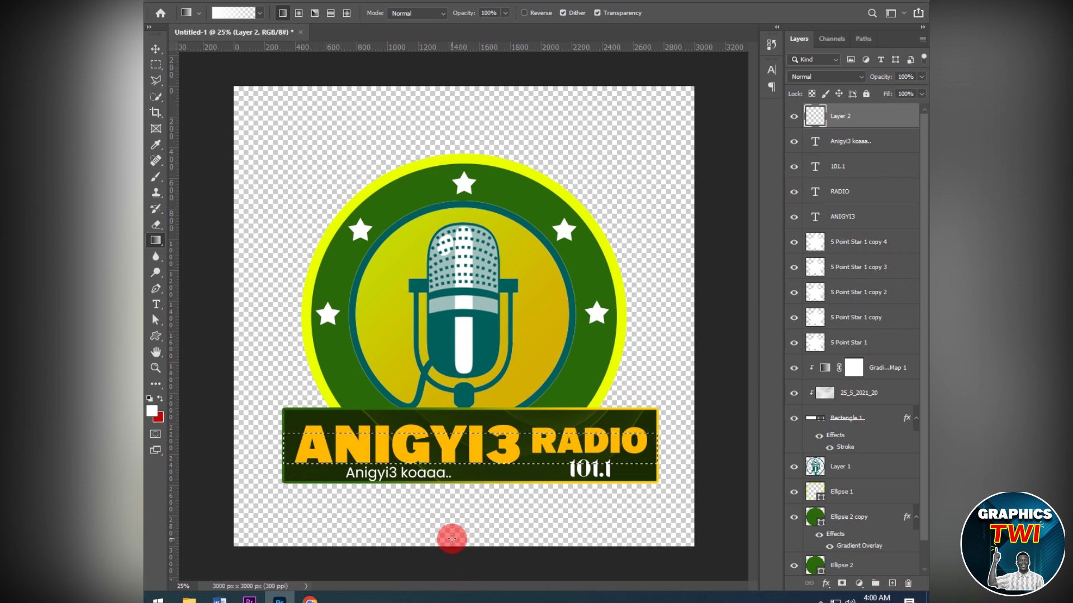
left_click_drag(473, 540, 467, 420)
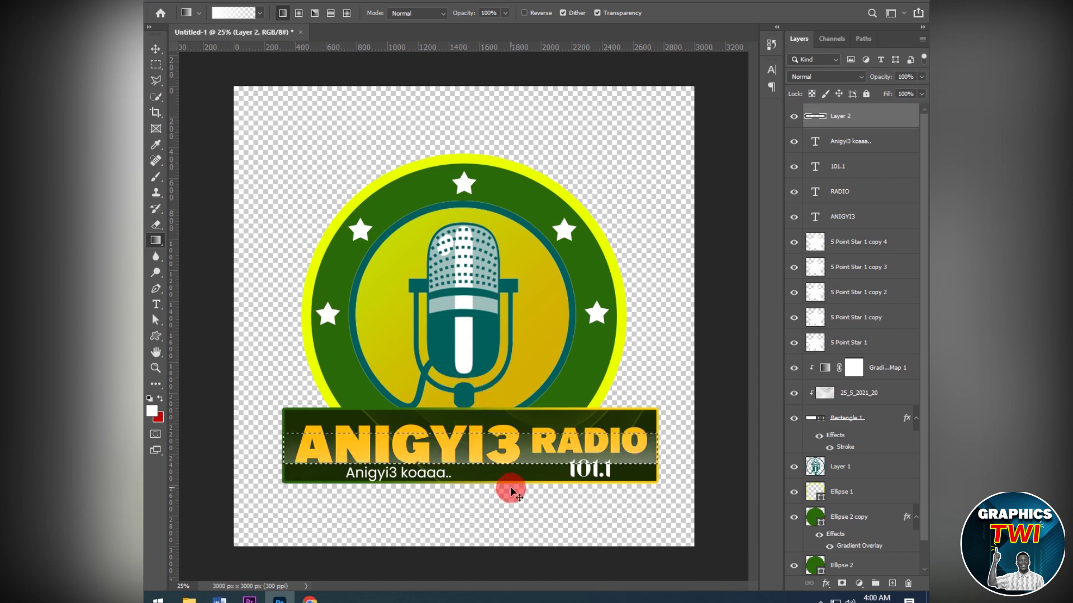
key("ctrl+d")
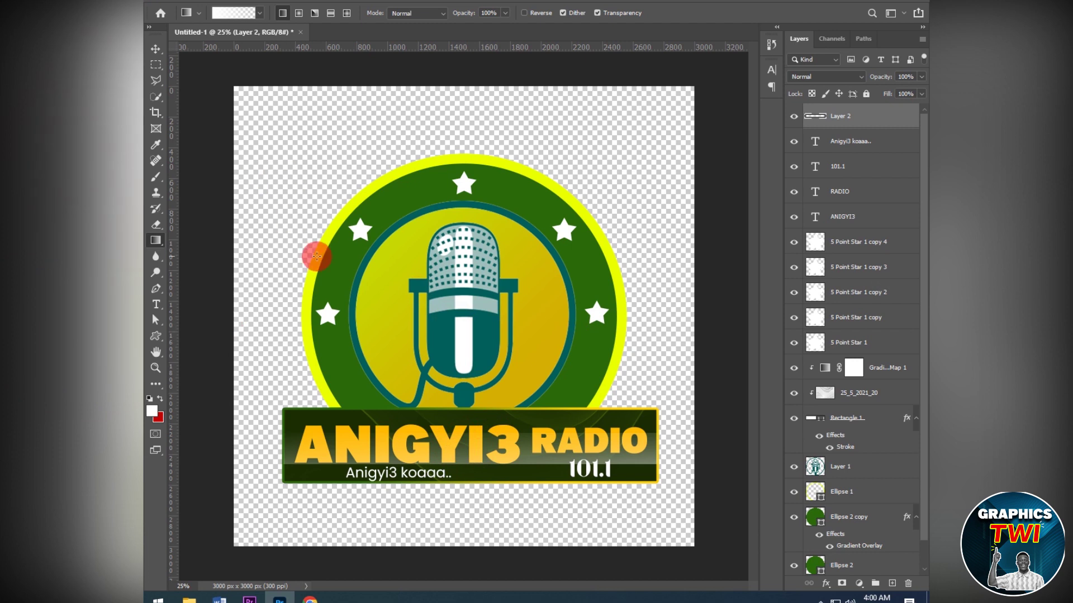
left_click(157, 50)
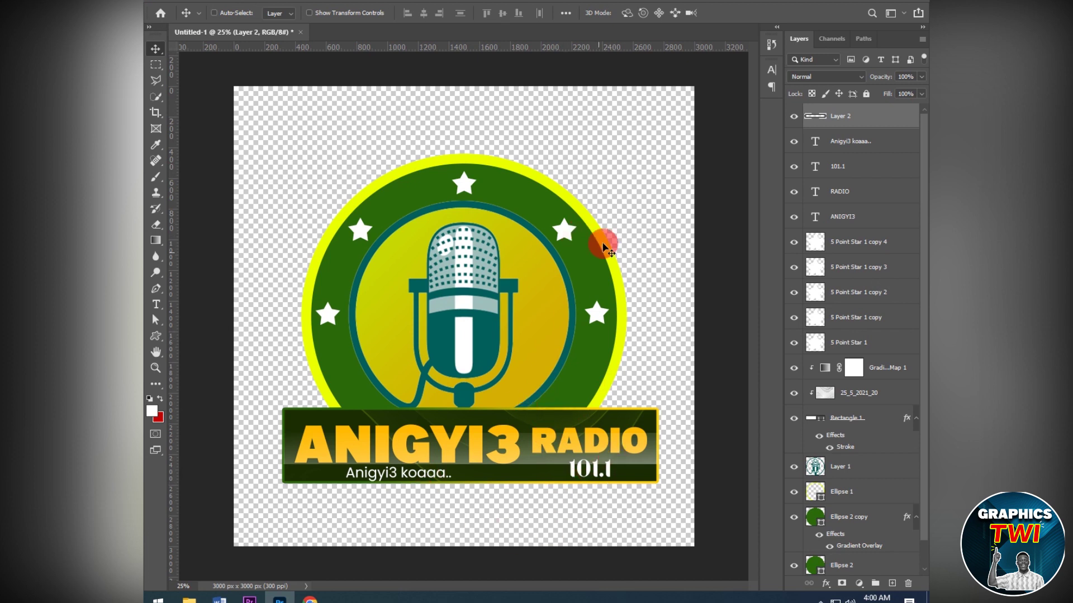
Group the slogan, 101.1, RADIO and ANIGYI3 text layers, preview, then undo the grouping.
left_click(879, 153, "shift")
left_click(863, 173, "shift")
left_click(868, 200, "shift")
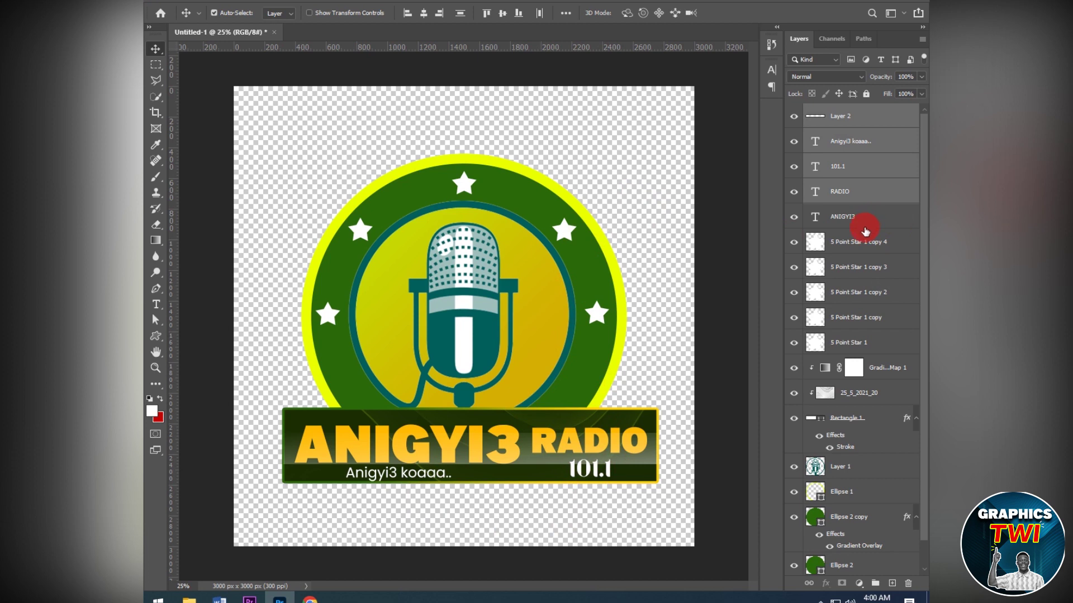
left_click(868, 223, "shift")
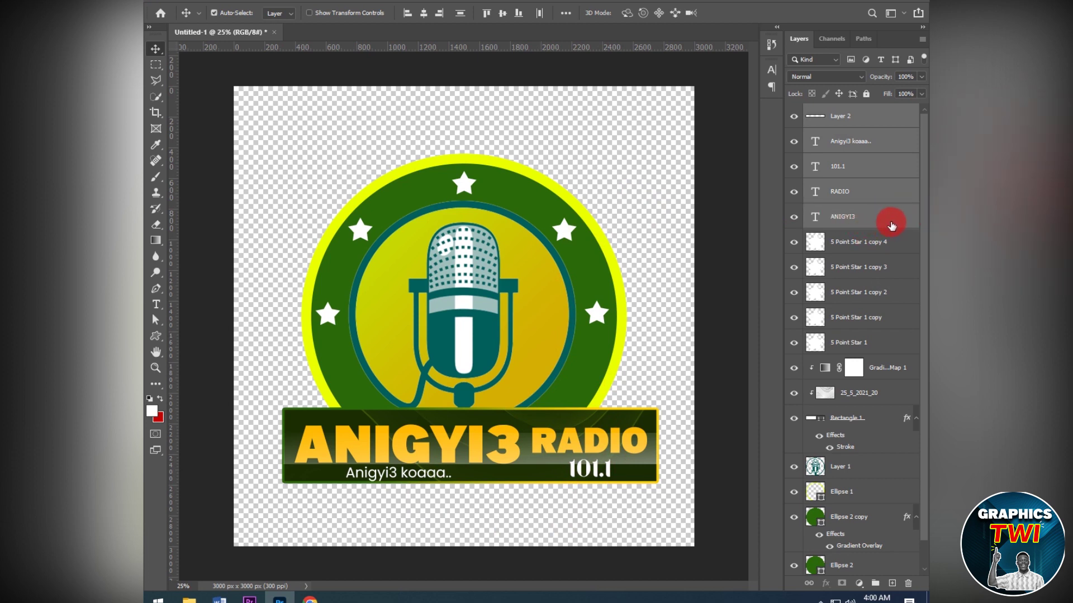
key("ctrl+g")
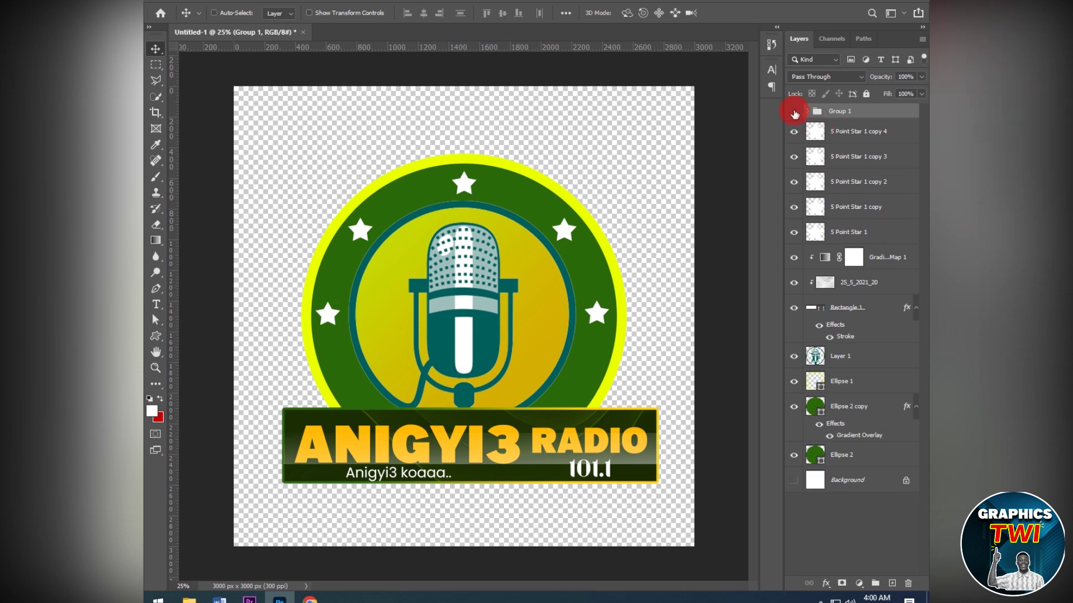
left_click(794, 112)
key("ctrl+comma")
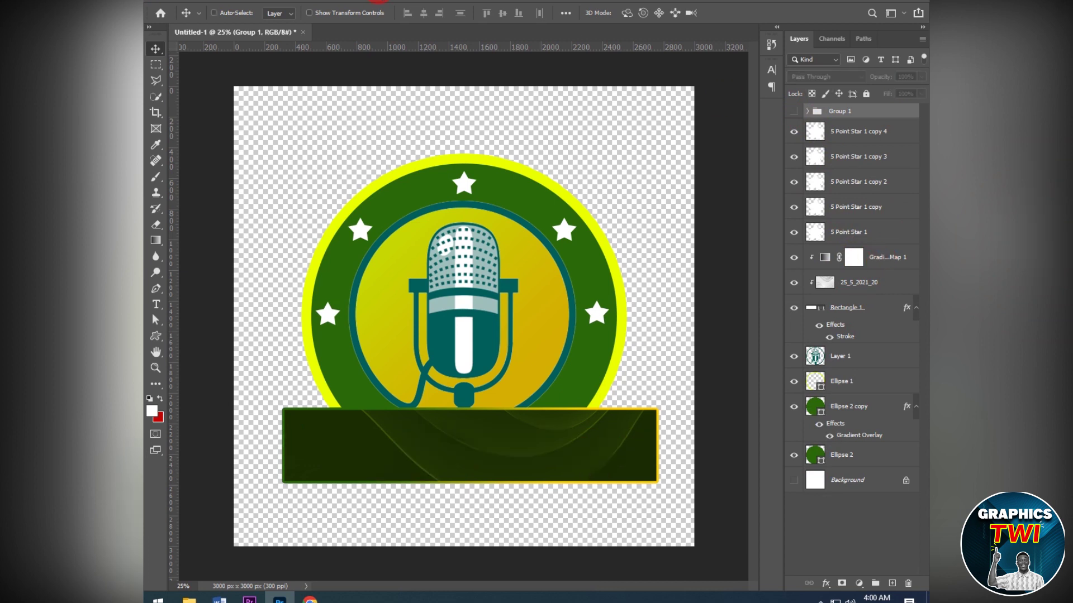
left_click(190, 3)
left_click(196, 7)
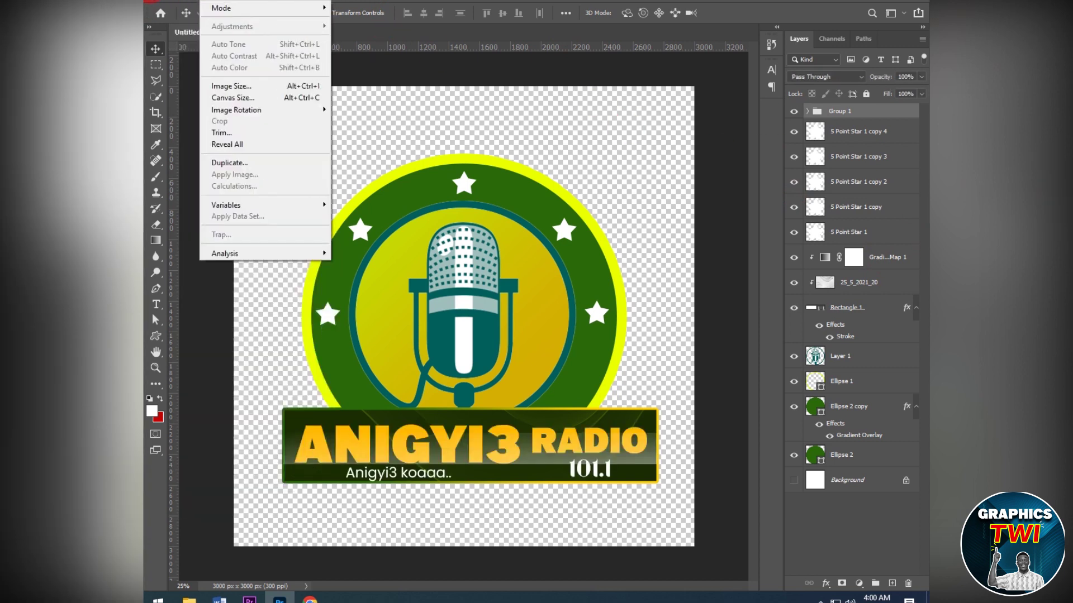
left_click(190, 2)
left_click(190, 5)
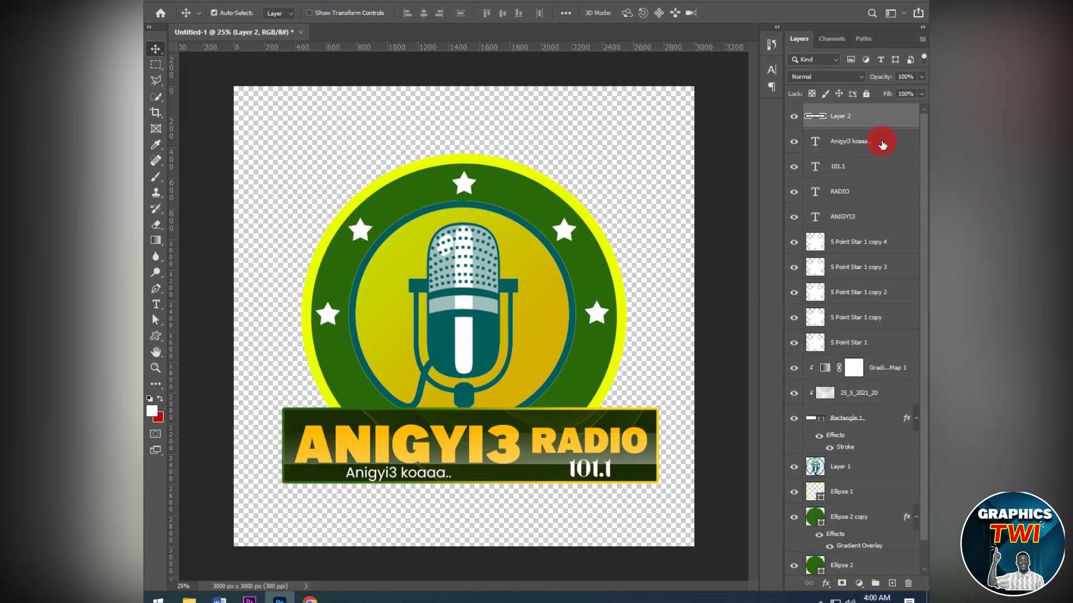
Group the text layers with the gradient map and 25_5_2021_20 image layers.
left_click(882, 145, "ctrl")
left_click(873, 174, "ctrl")
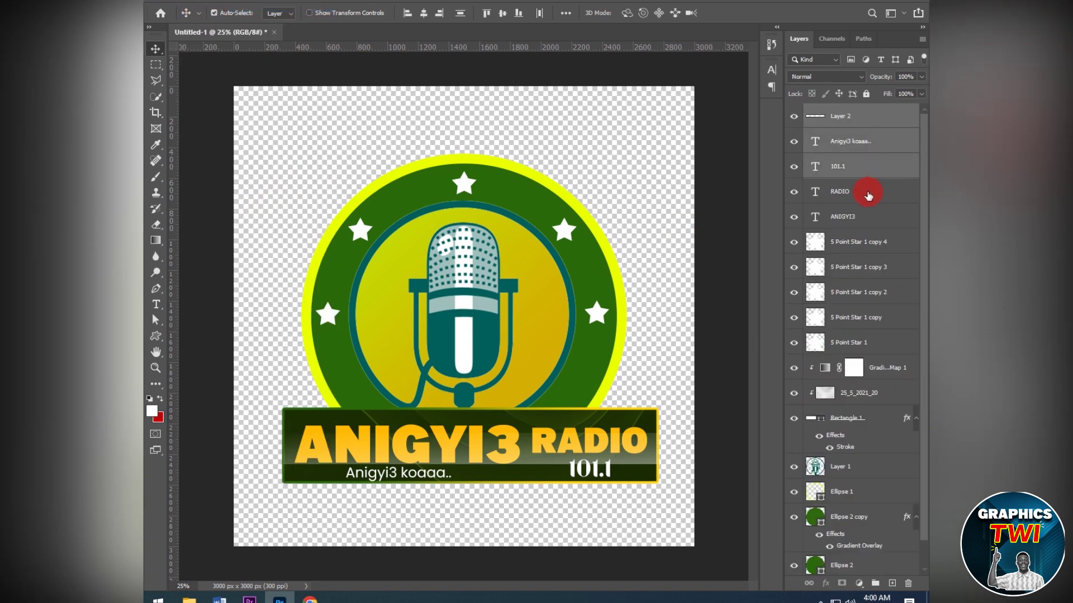
left_click(868, 195, "ctrl")
left_click(865, 219, "ctrl")
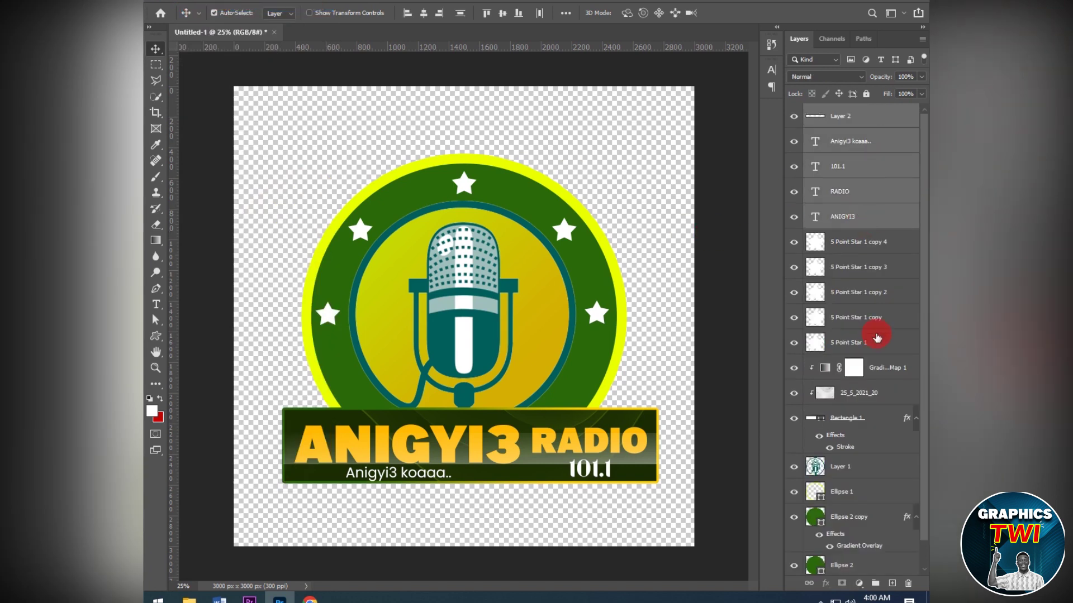
left_click(877, 372, "ctrl")
left_click(880, 401, "ctrl")
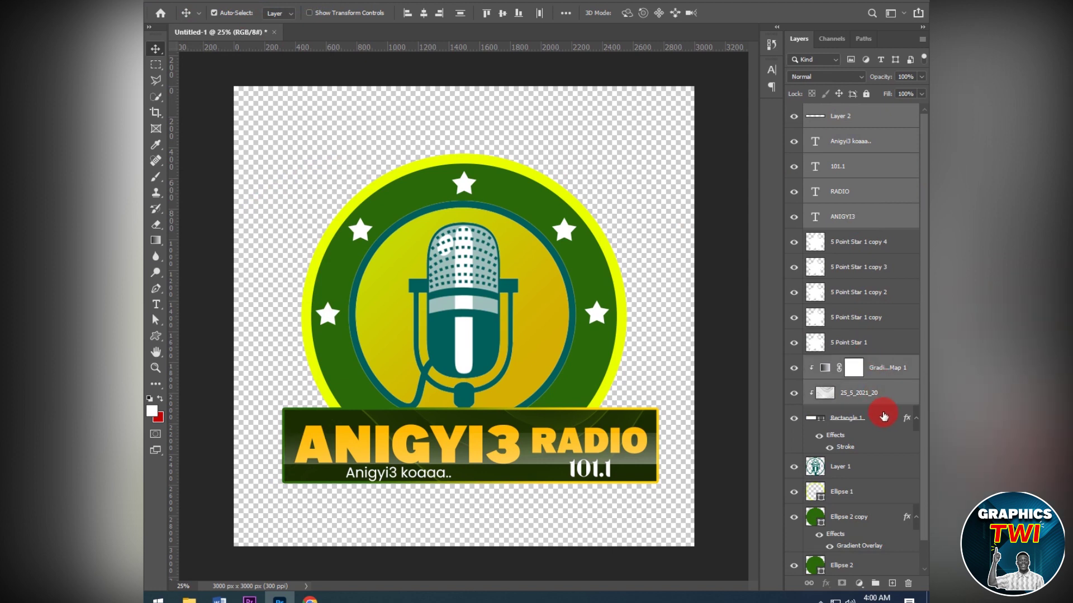
double_click(889, 417)
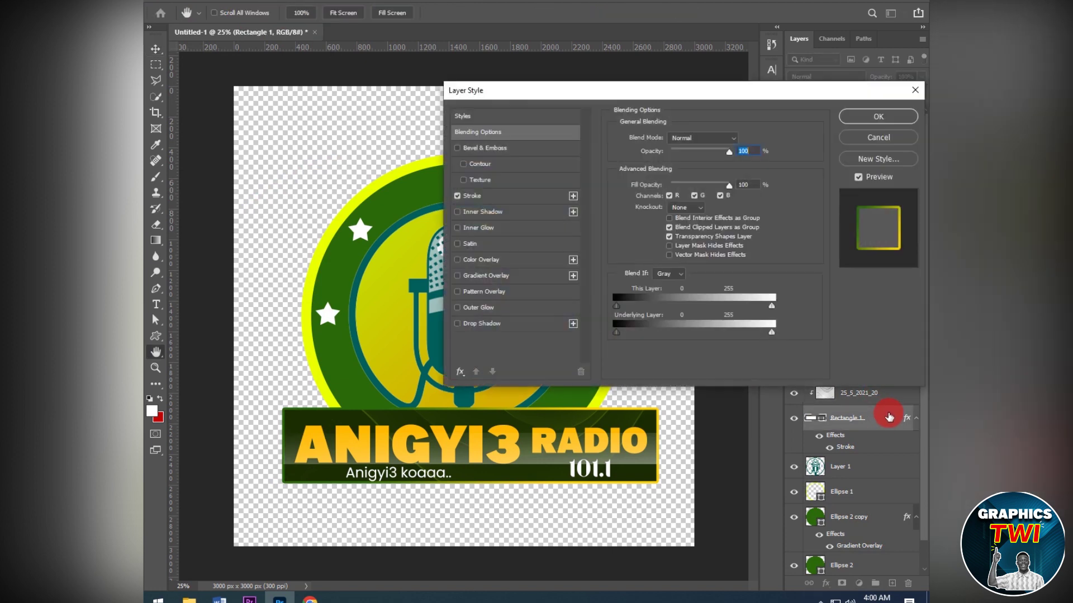
left_click(917, 87)
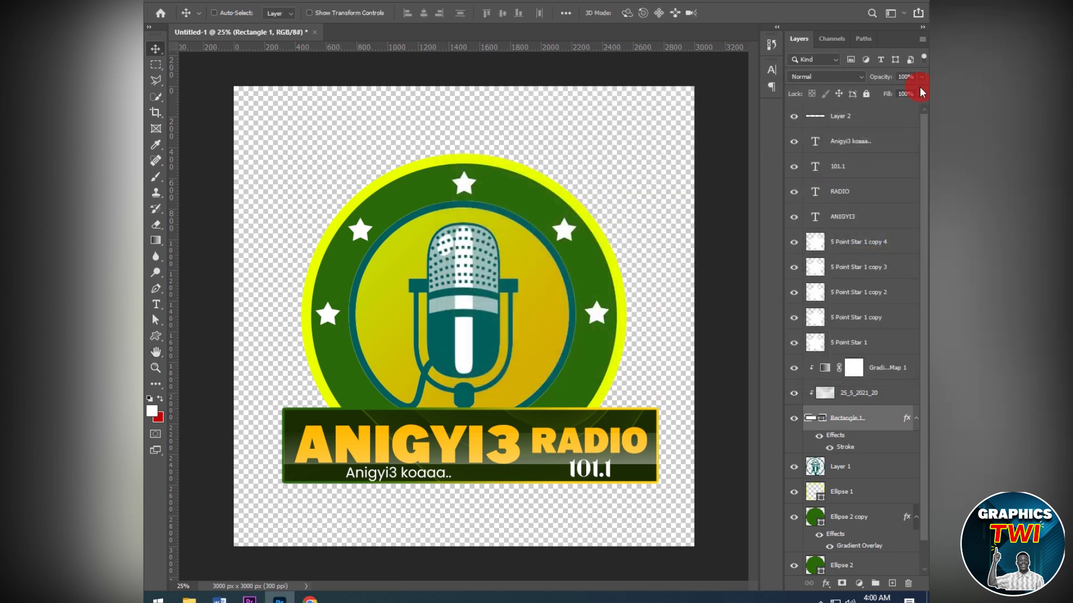
key("ctrl+g")
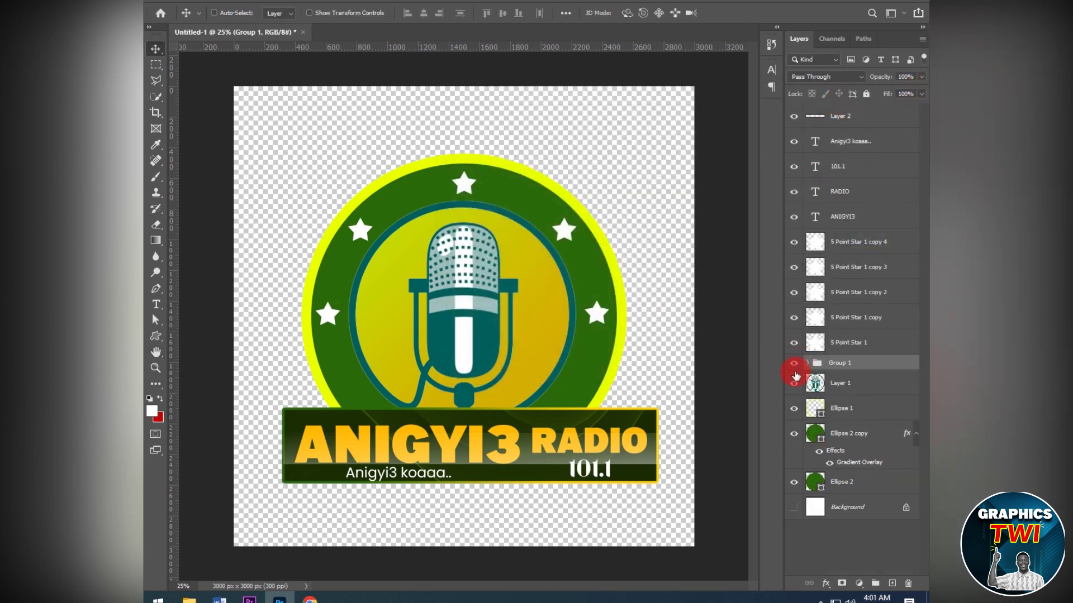
Toggle the new group's visibility, then undo back to the ungrouped banner layers.
left_click(794, 364)
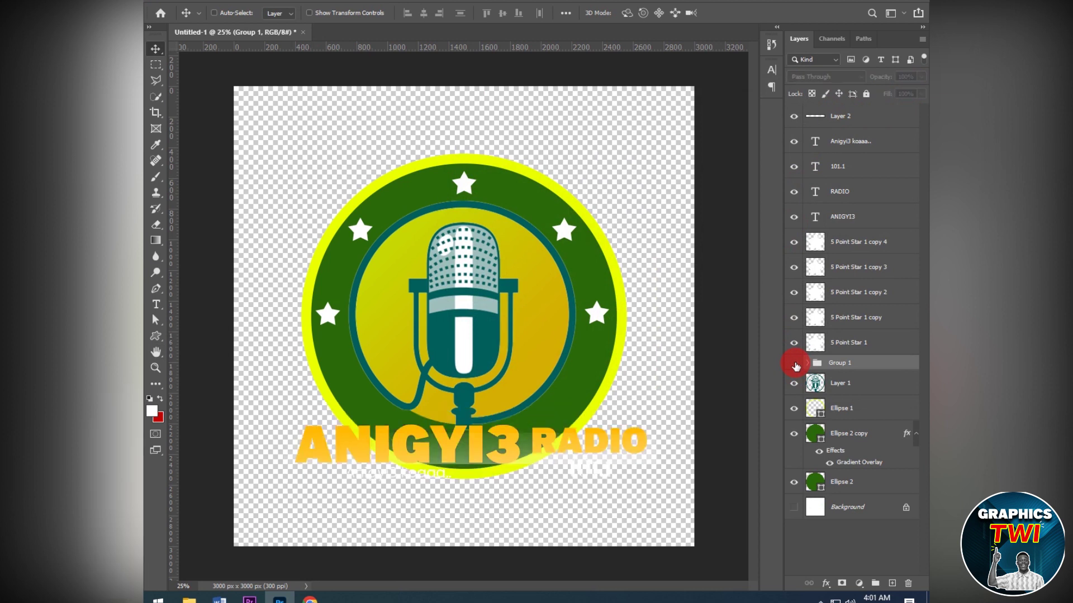
left_click(794, 364)
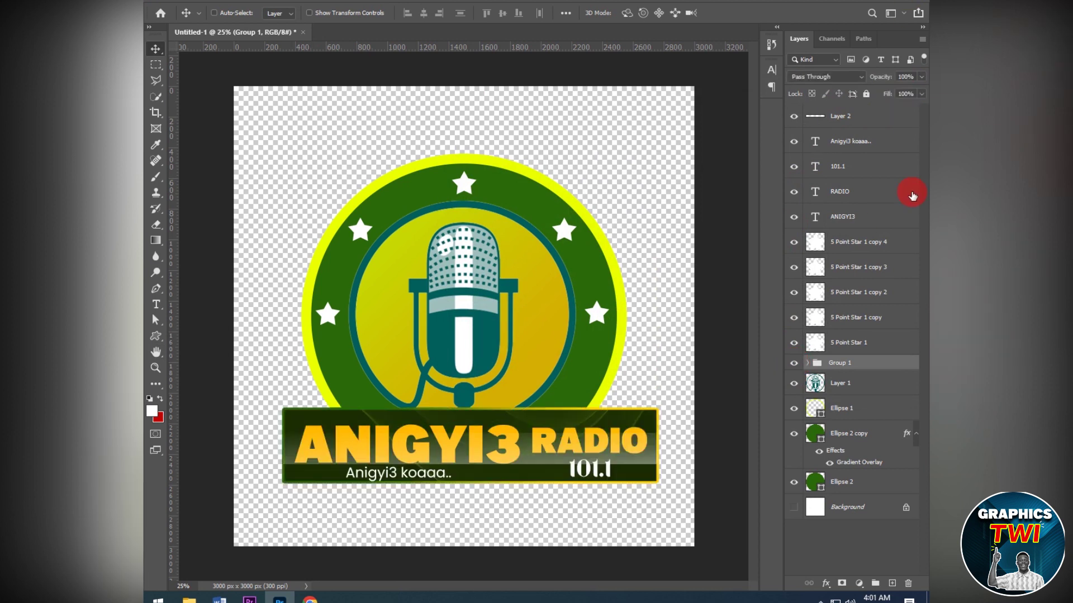
left_click(189, 6)
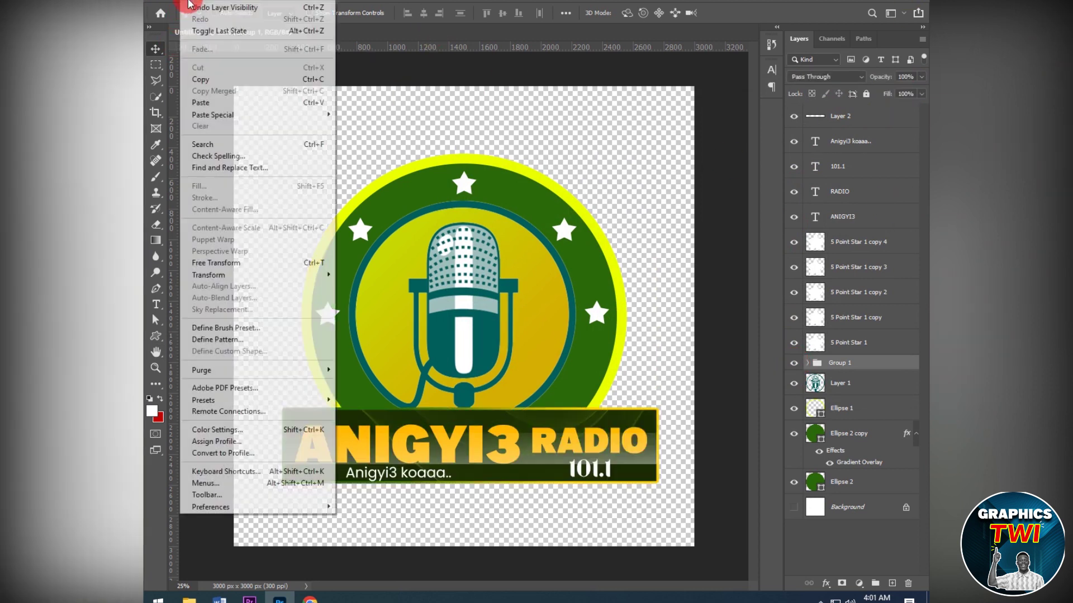
left_click(189, 1)
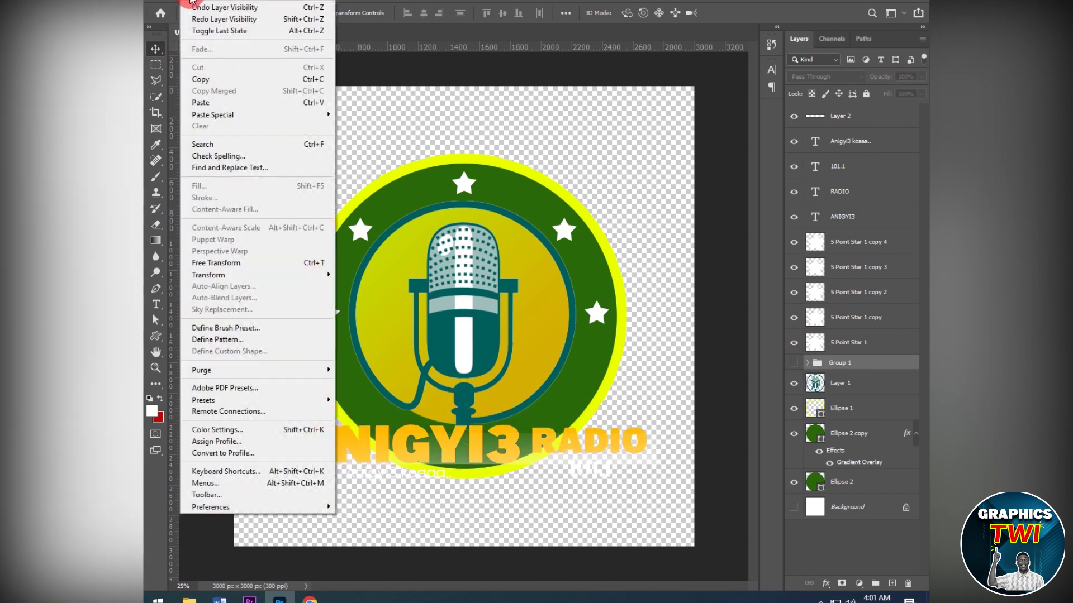
left_click(191, 10)
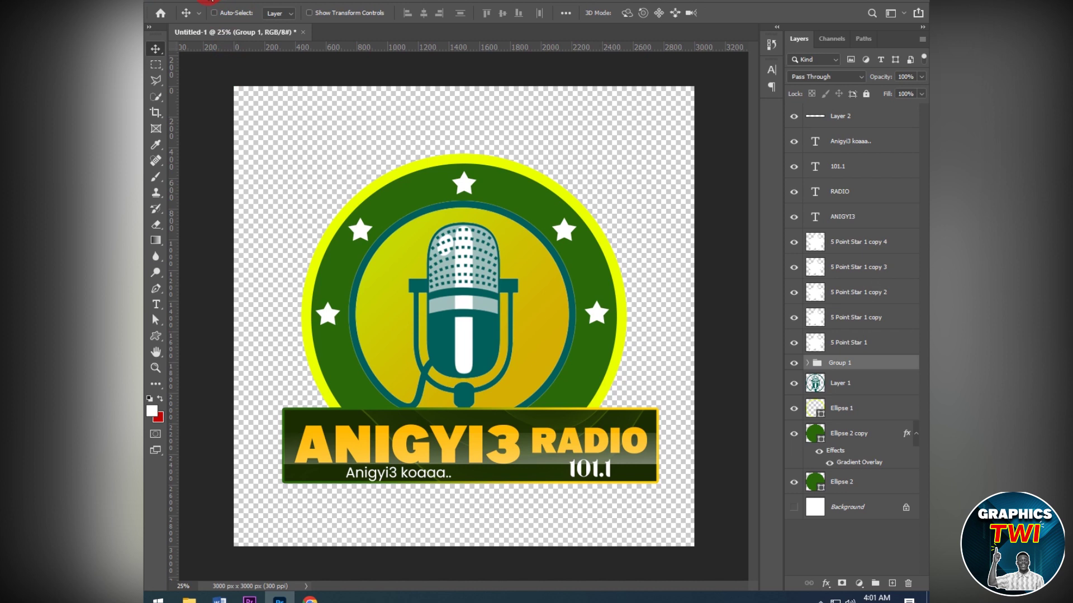
left_click(197, 1)
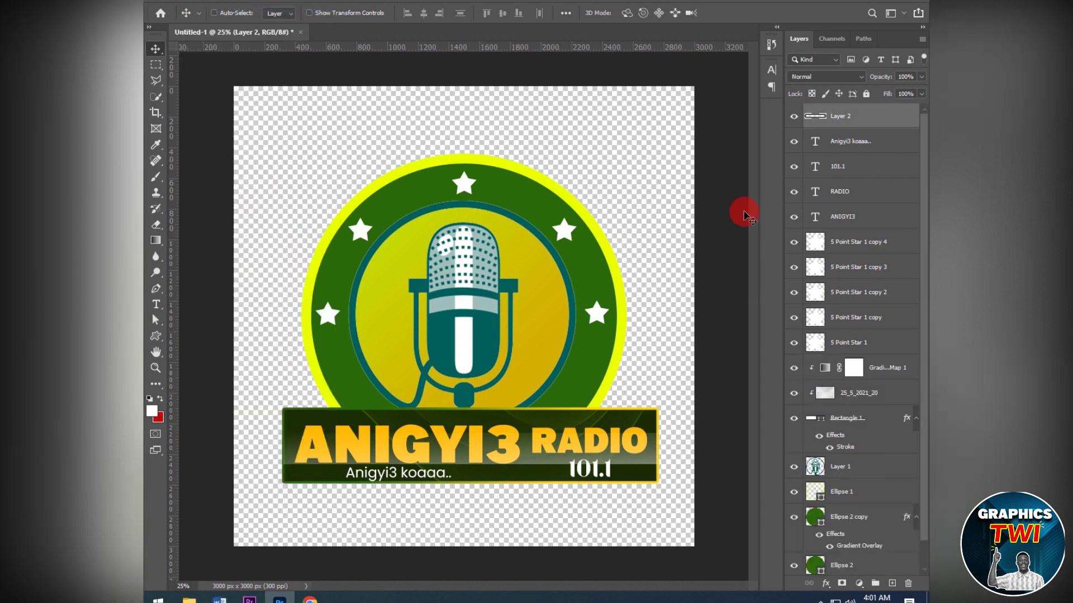
Group all banner layers from Layer 2 through Rectangle 1 as Group 1 and check its visibility.
left_click(881, 147, "ctrl")
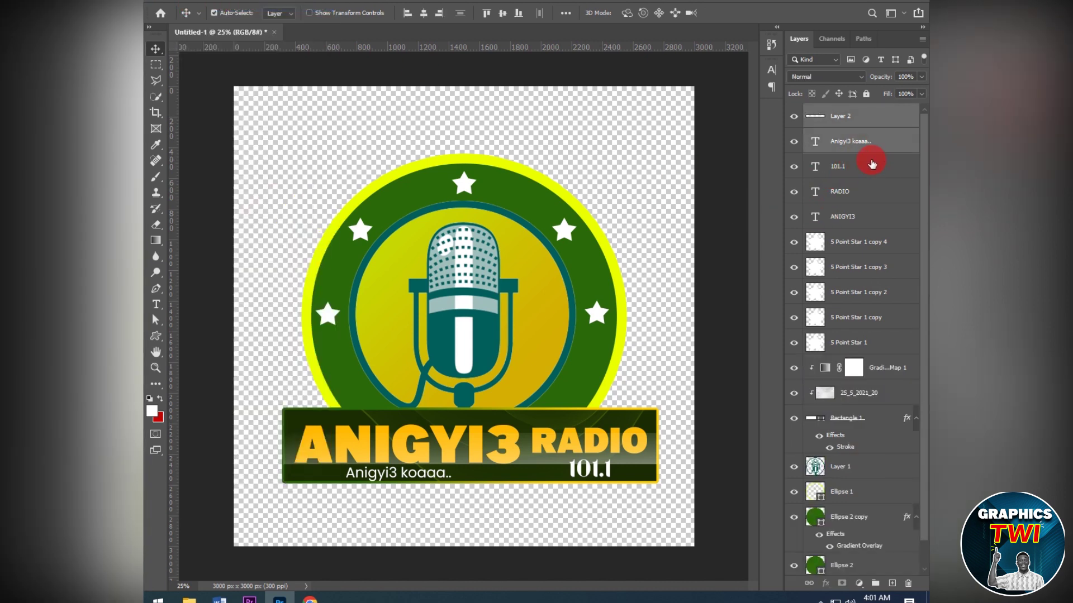
left_click(870, 167, "ctrl")
left_click(867, 192, "ctrl")
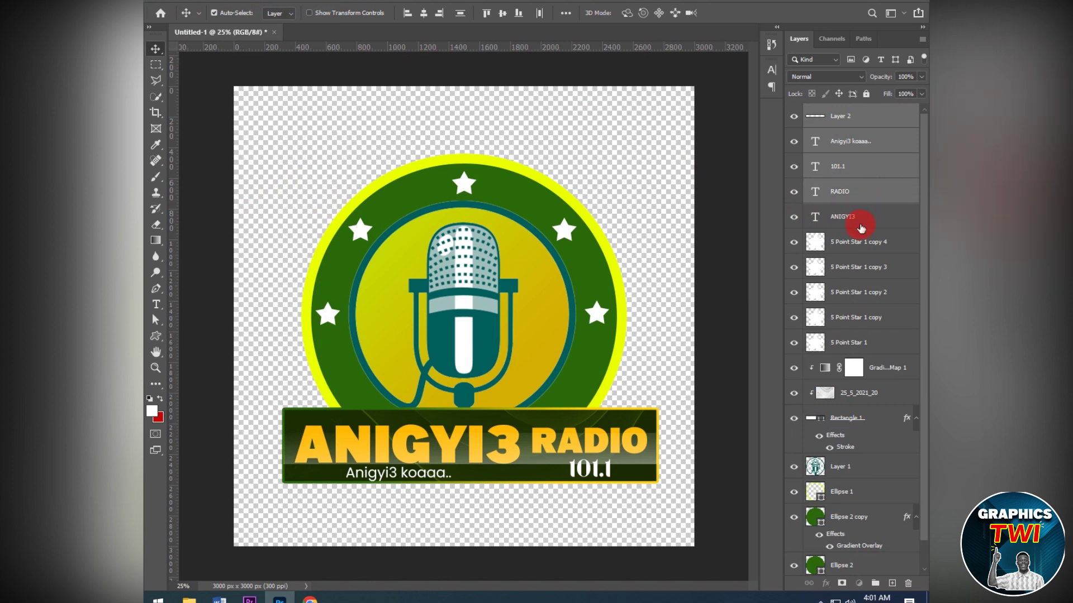
left_click(863, 215, "ctrl")
left_click(881, 376, "ctrl")
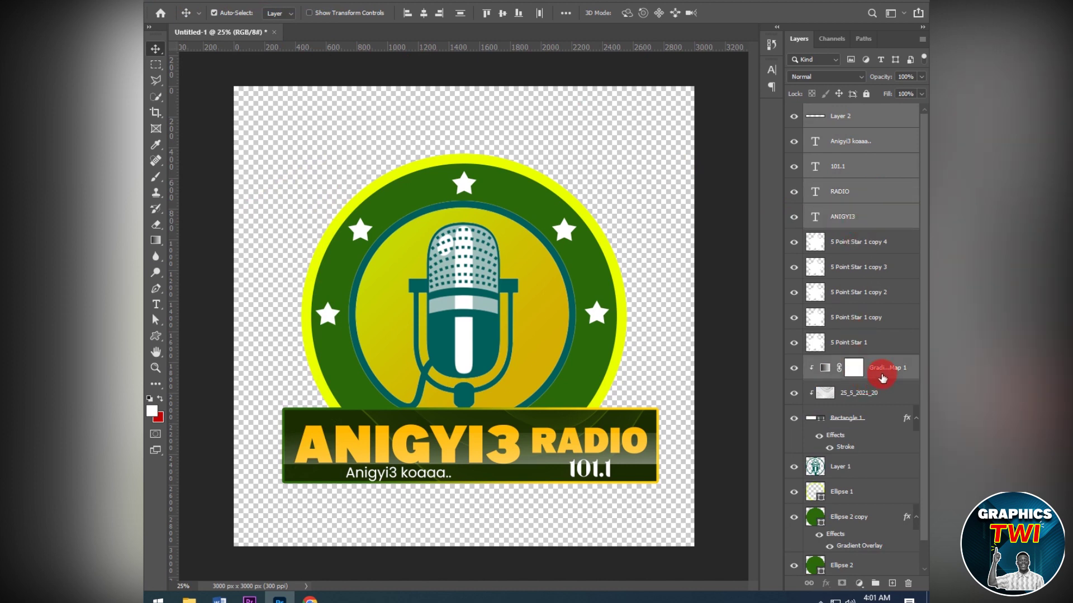
left_click(882, 395, "ctrl")
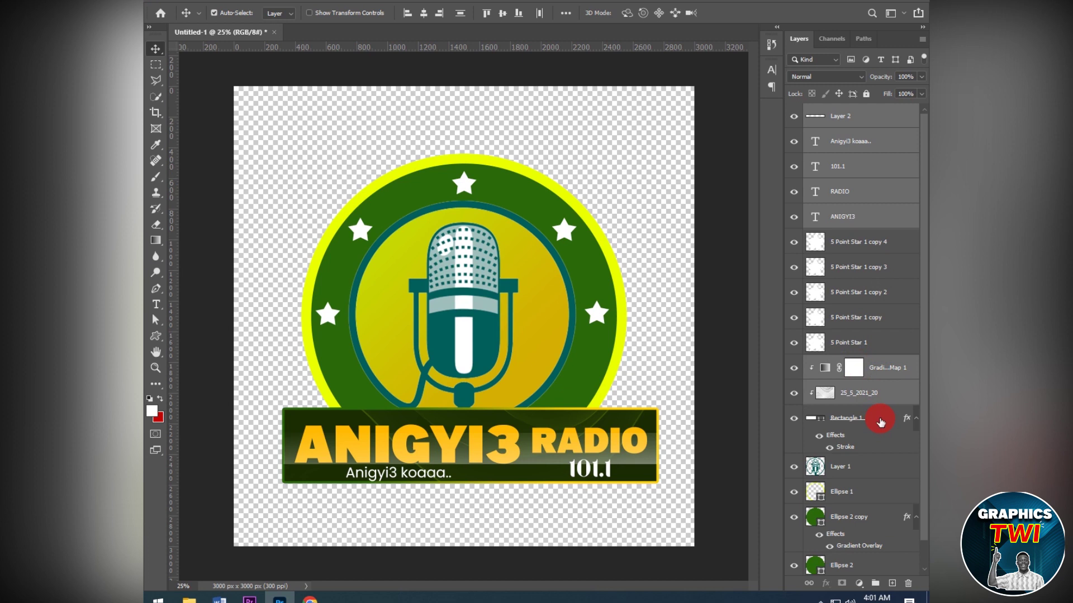
left_click(881, 422, "ctrl")
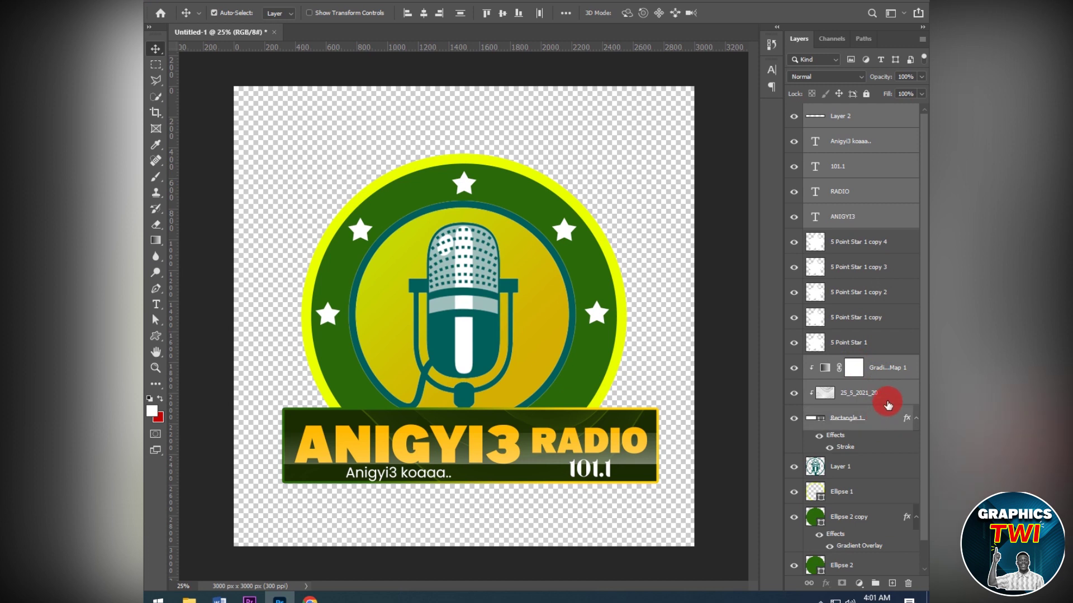
key("ctrl+g")
left_click(793, 112)
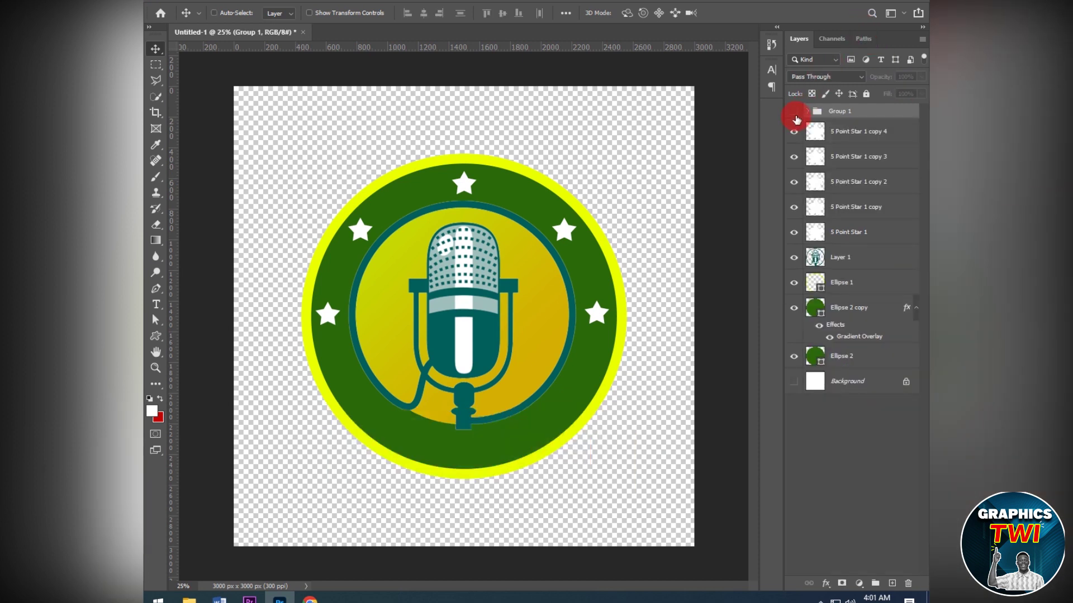
left_click(794, 112)
left_click(796, 114)
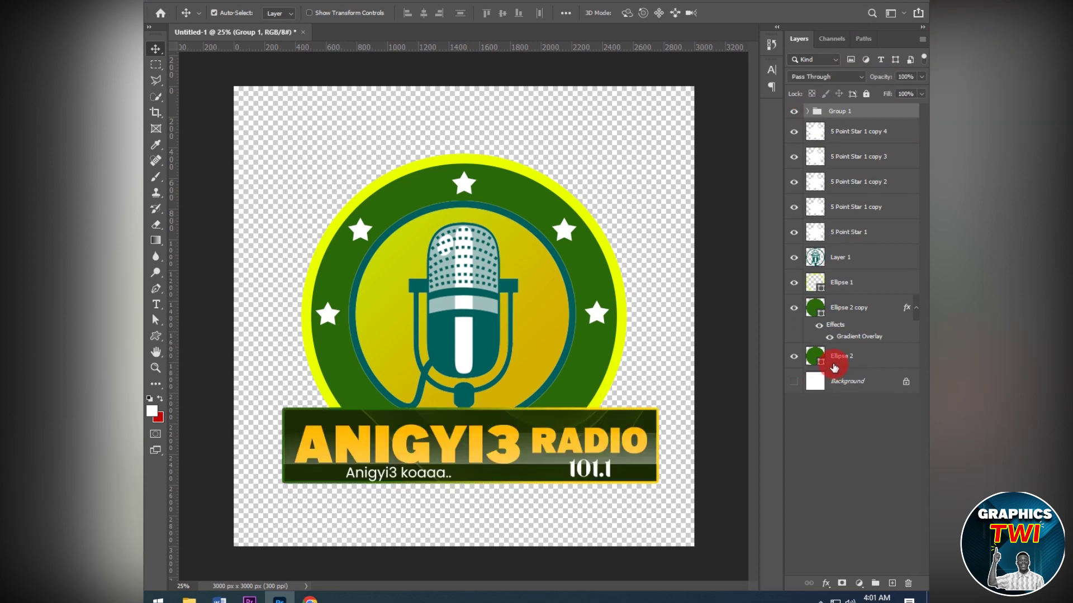
Skew the banner group -3.03° so its right end rises, and shift it down-left.
key("ctrl+t")
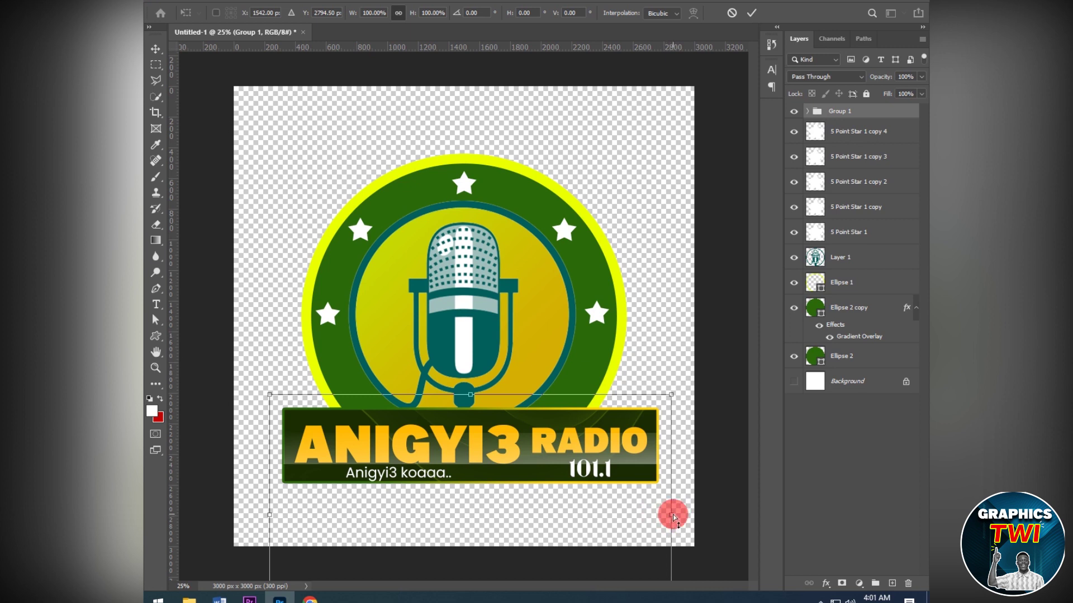
left_click_drag(671, 515, 663, 495)
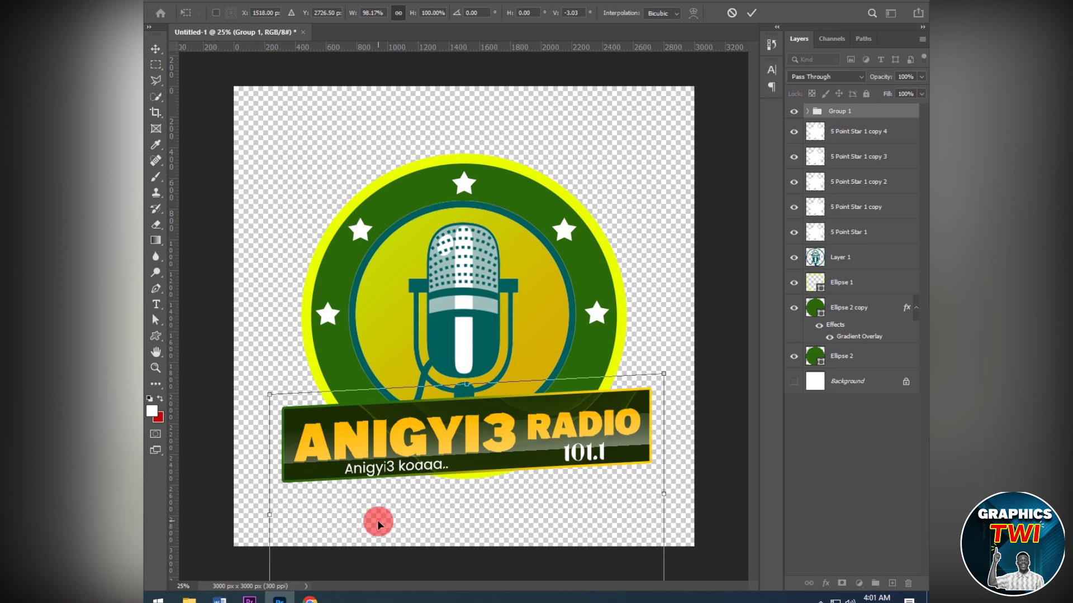
left_click_drag(495, 431, 487, 437)
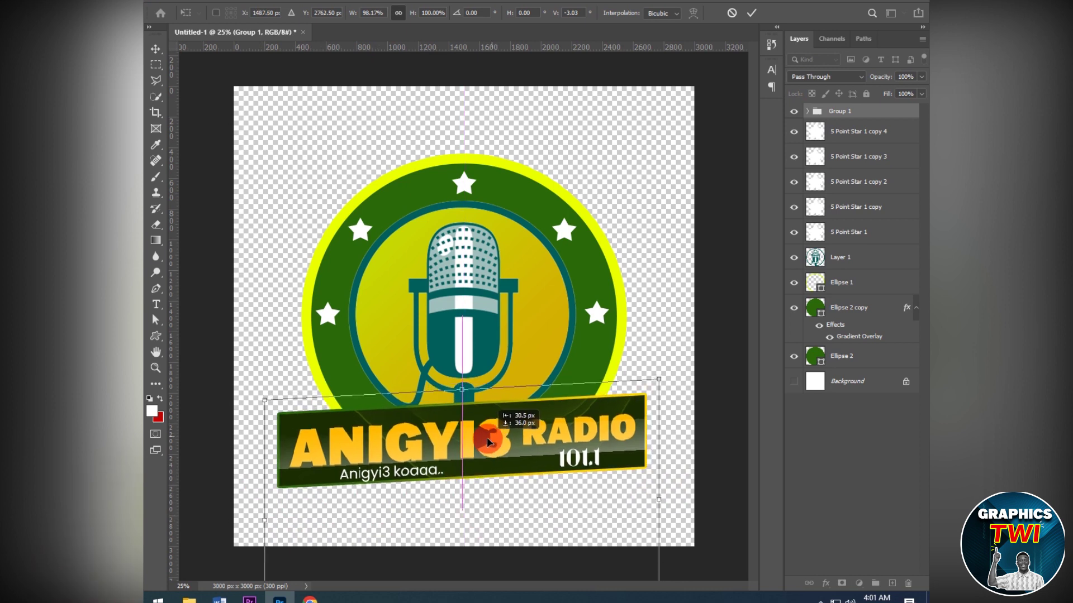
left_click_drag(487, 437, 486, 435)
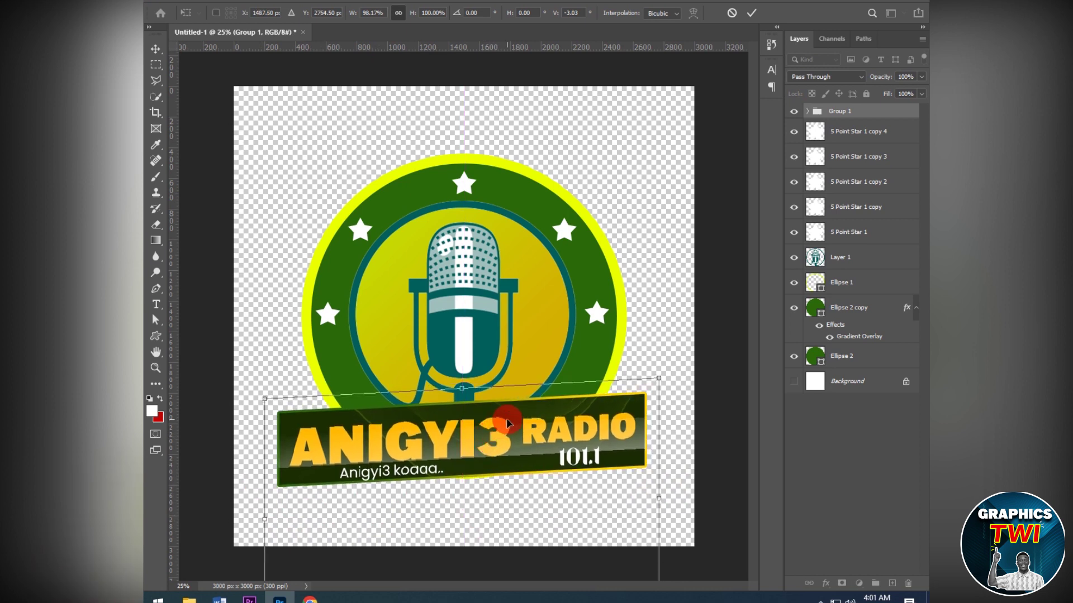
left_click(751, 14)
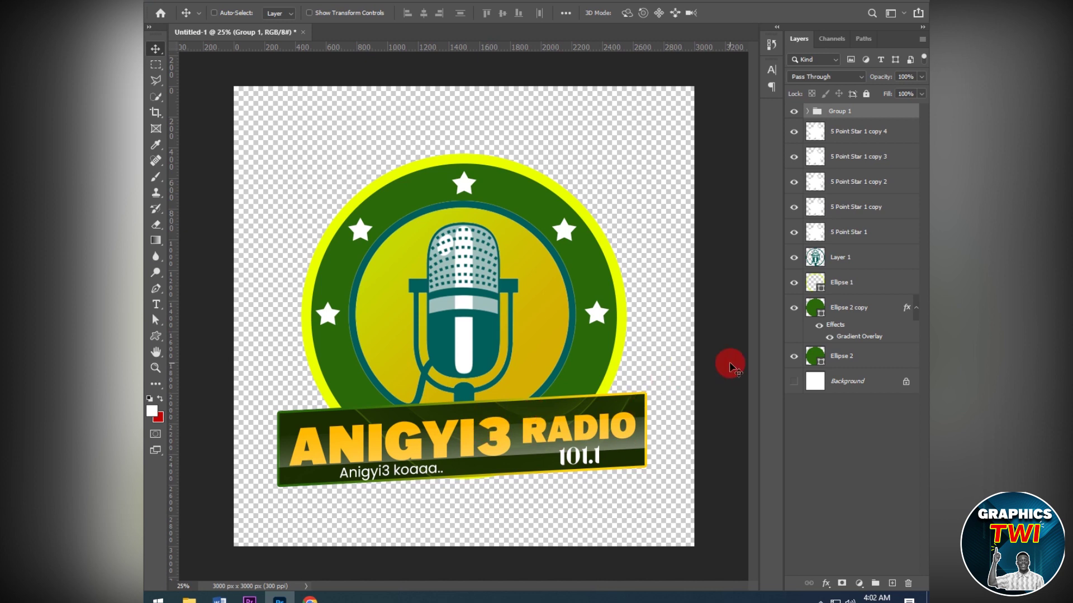
Select Layer 2 in Group 1 and erase part of the highlight near 101.1 with a 250 px eraser.
left_click(807, 112)
left_click(807, 134)
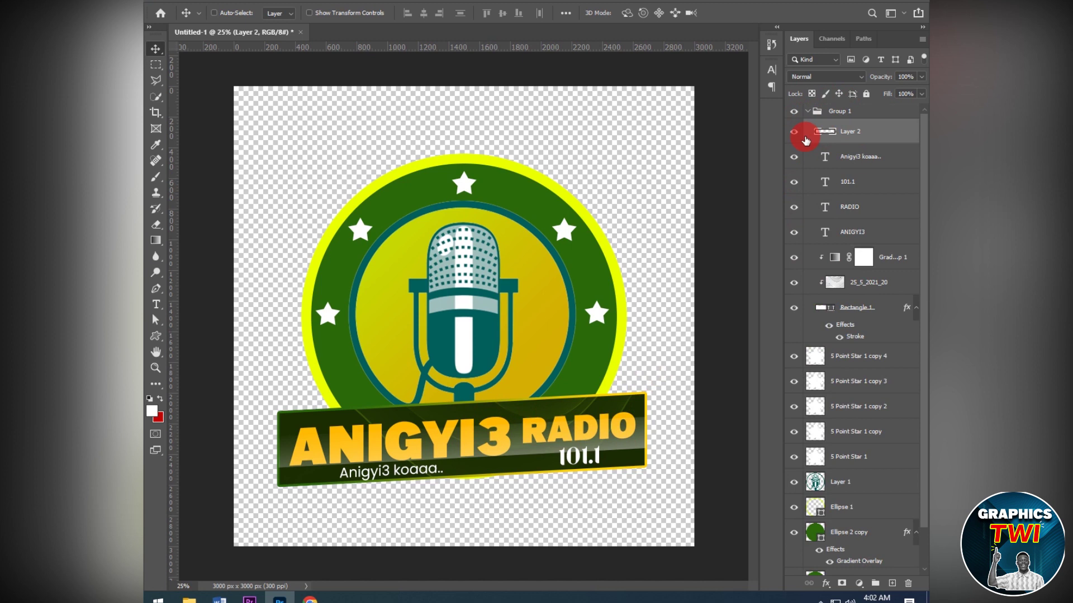
left_click(793, 132)
left_click(793, 132)
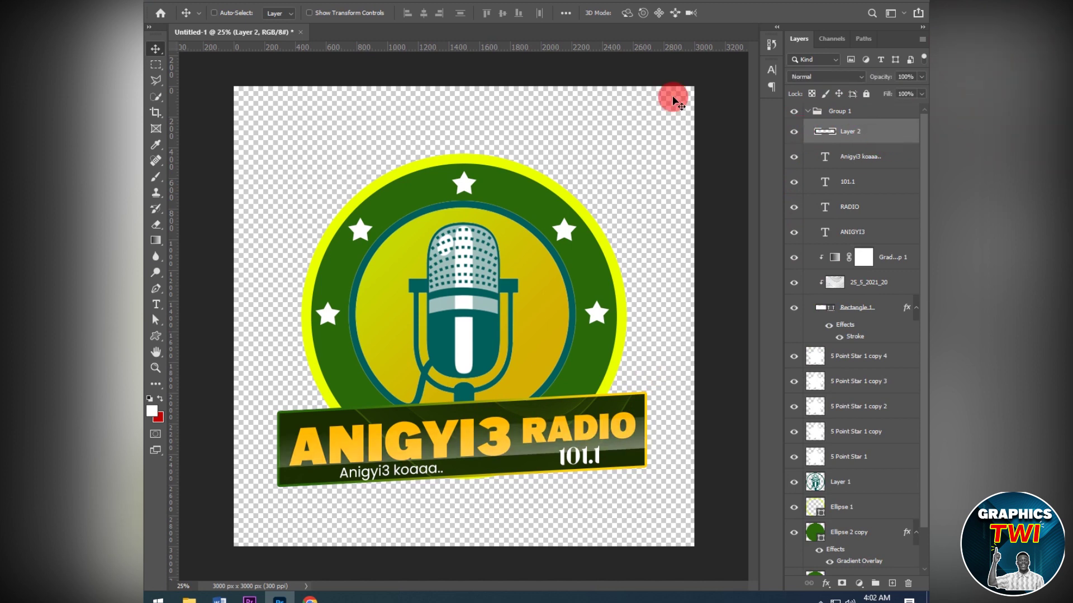
left_click(153, 227)
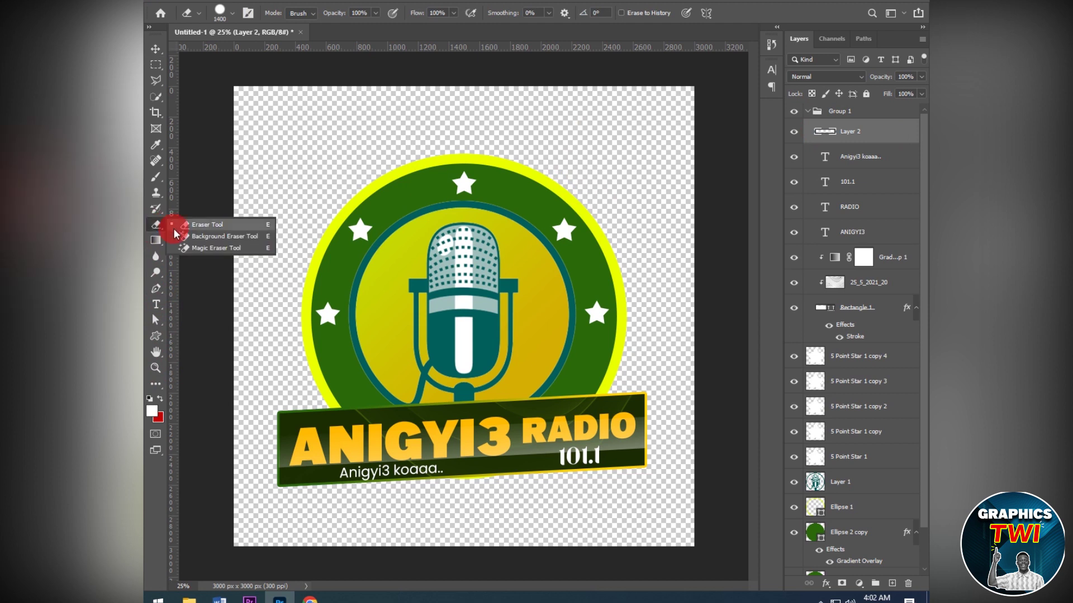
left_click_drag(507, 502, 552, 479)
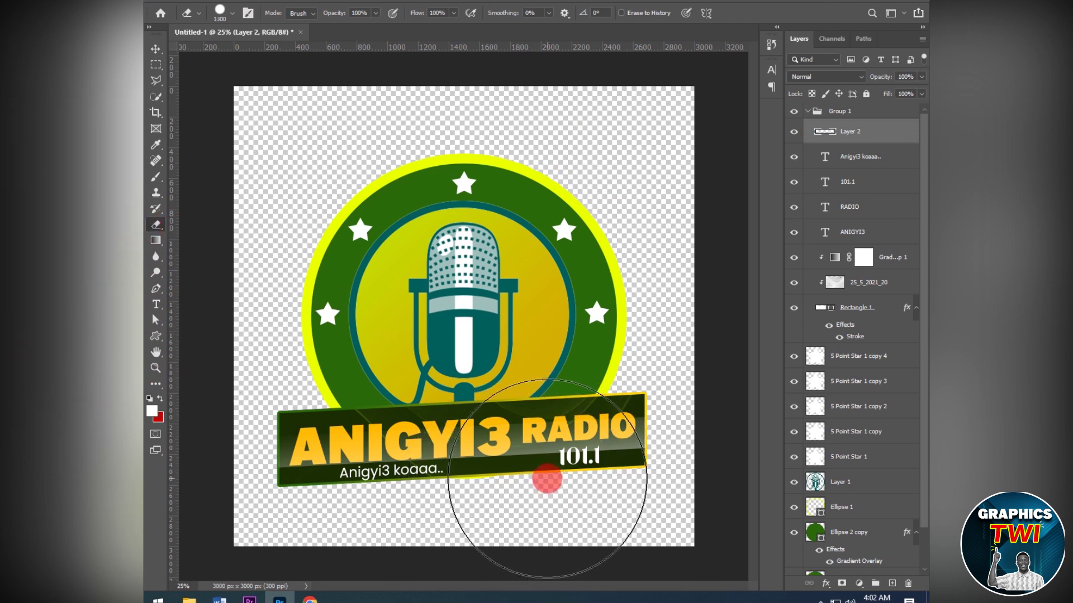
key("bracketleft")
key("bracketleft")
key("bracketleft")
left_click_drag(628, 473, 619, 465)
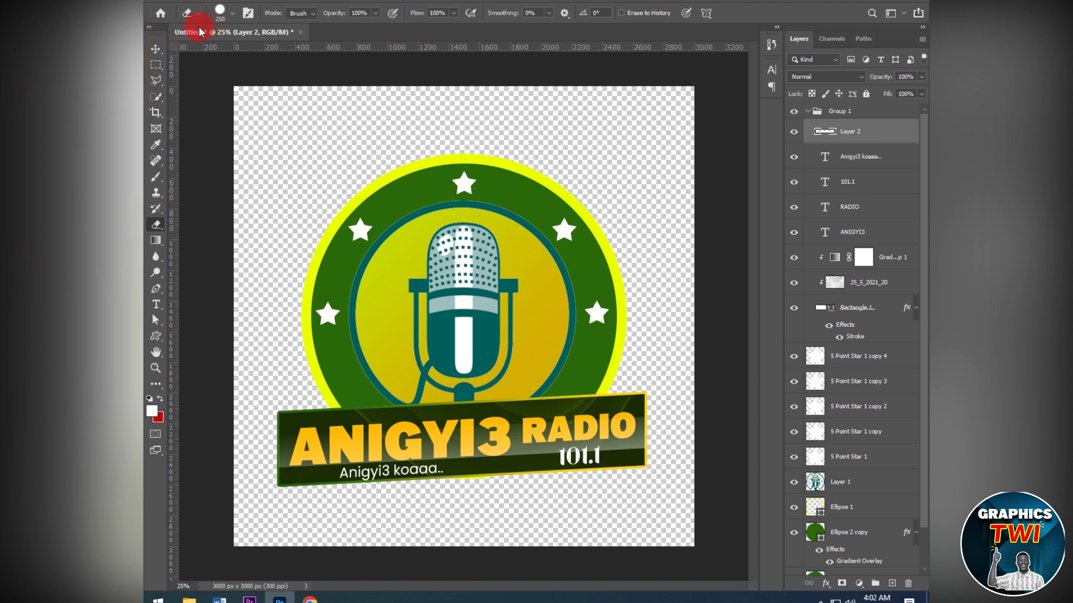
Switch the eraser to a Soft Round tip at 0% hardness and -44°, then softly erase over 101.1.
left_click(231, 13)
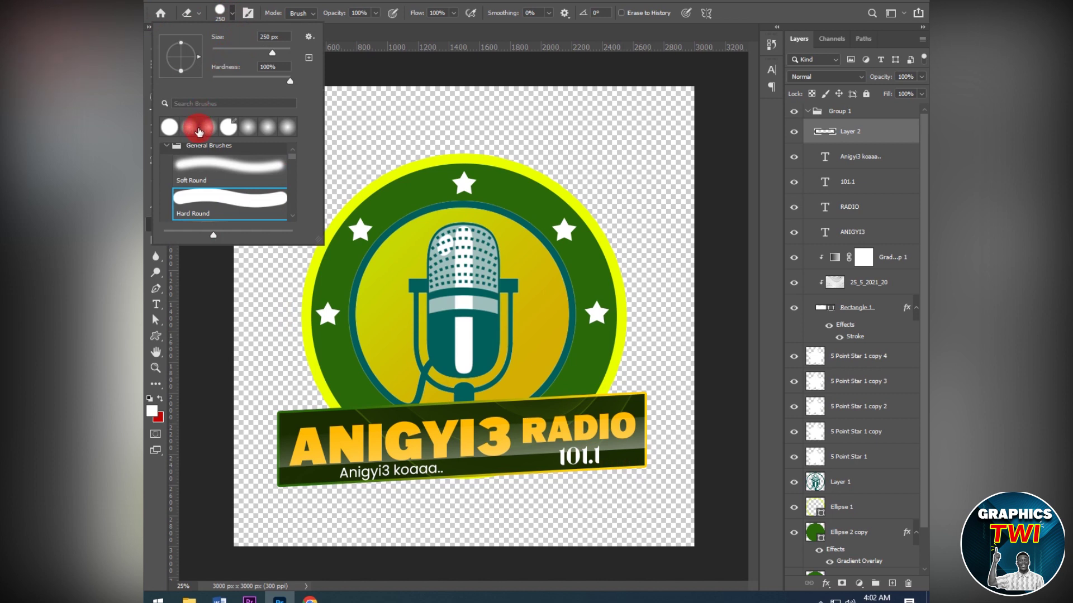
left_click(199, 132)
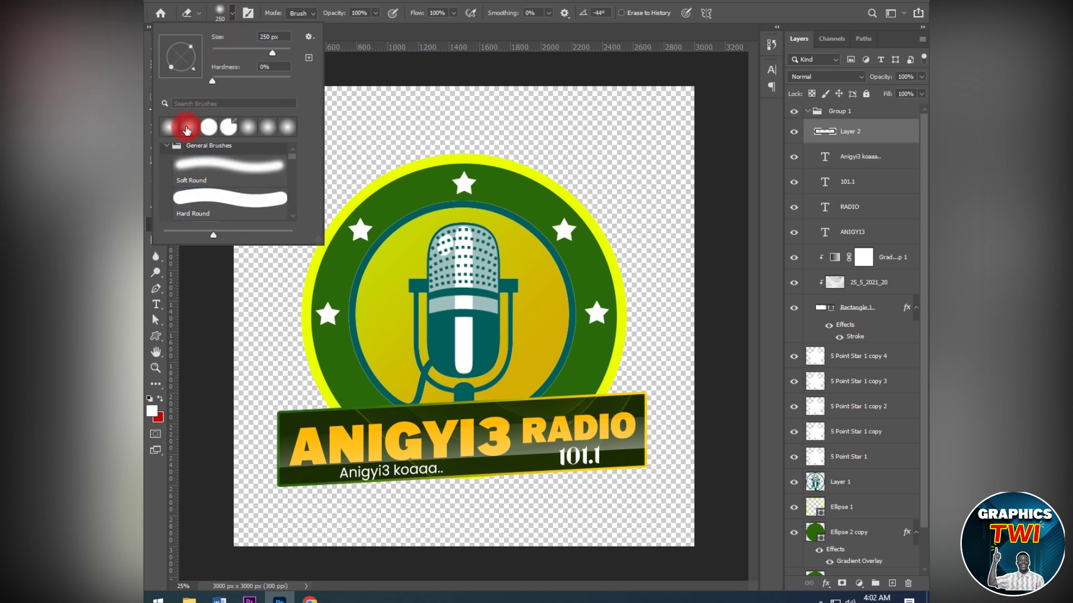
left_click(191, 130)
left_click(344, 54)
mouse_move(642, 457)
left_mouse_down()
mouse_move(438, 476)
mouse_move(658, 463)
mouse_move(546, 270)
mouse_move(570, 195)
left_mouse_up()
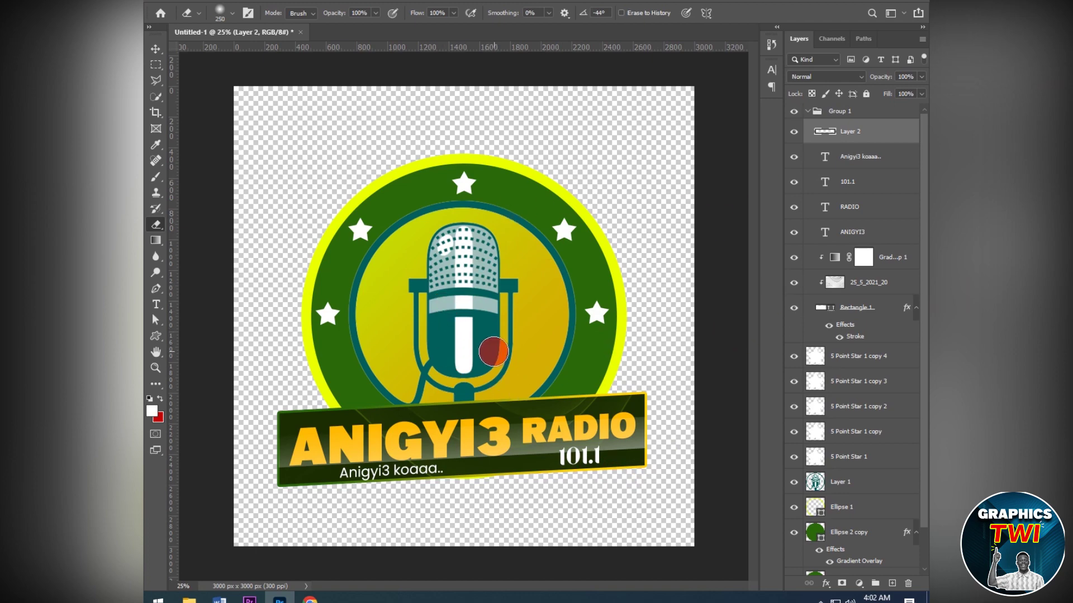